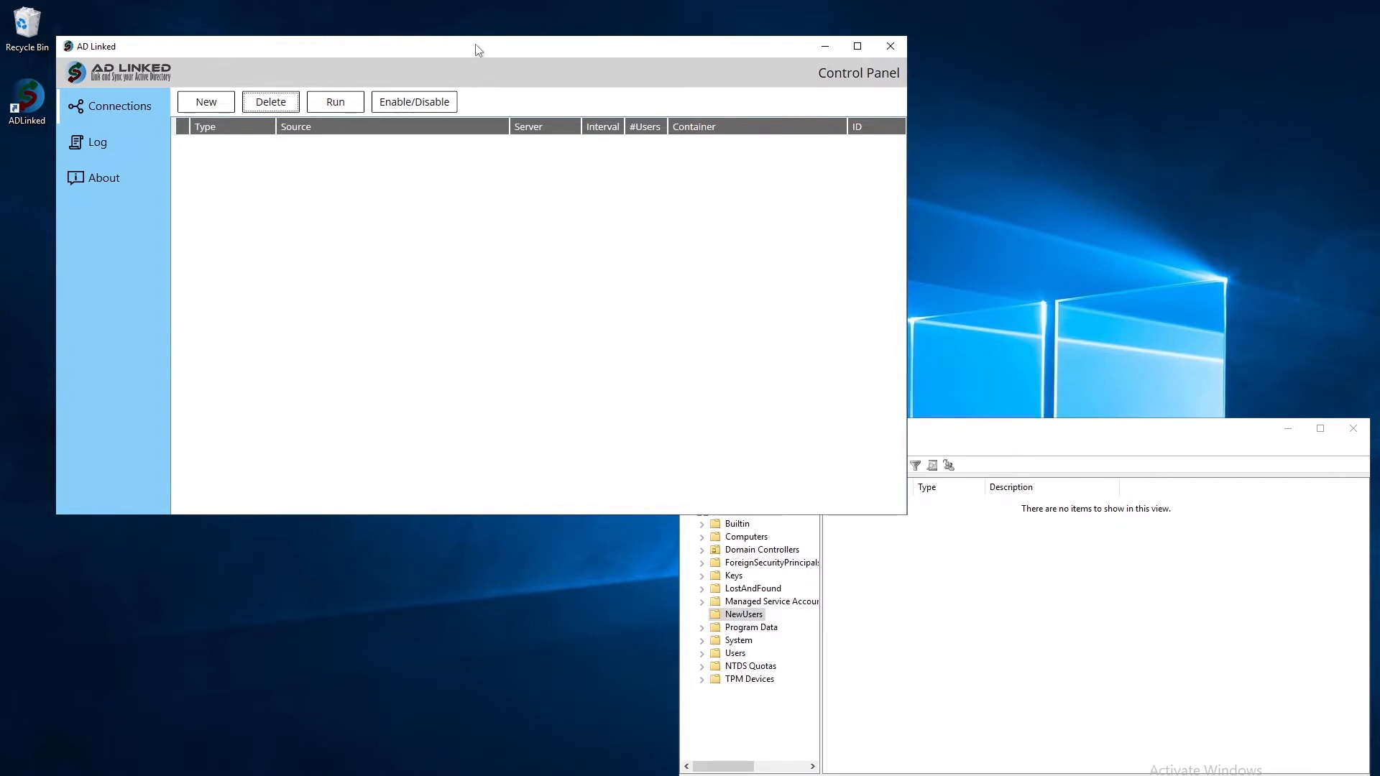
Review the header row of Sample_Employees.csv in Notepad and the NewUsers container in Active Directory Users and Computers.
drag(475, 44, 478, 45)
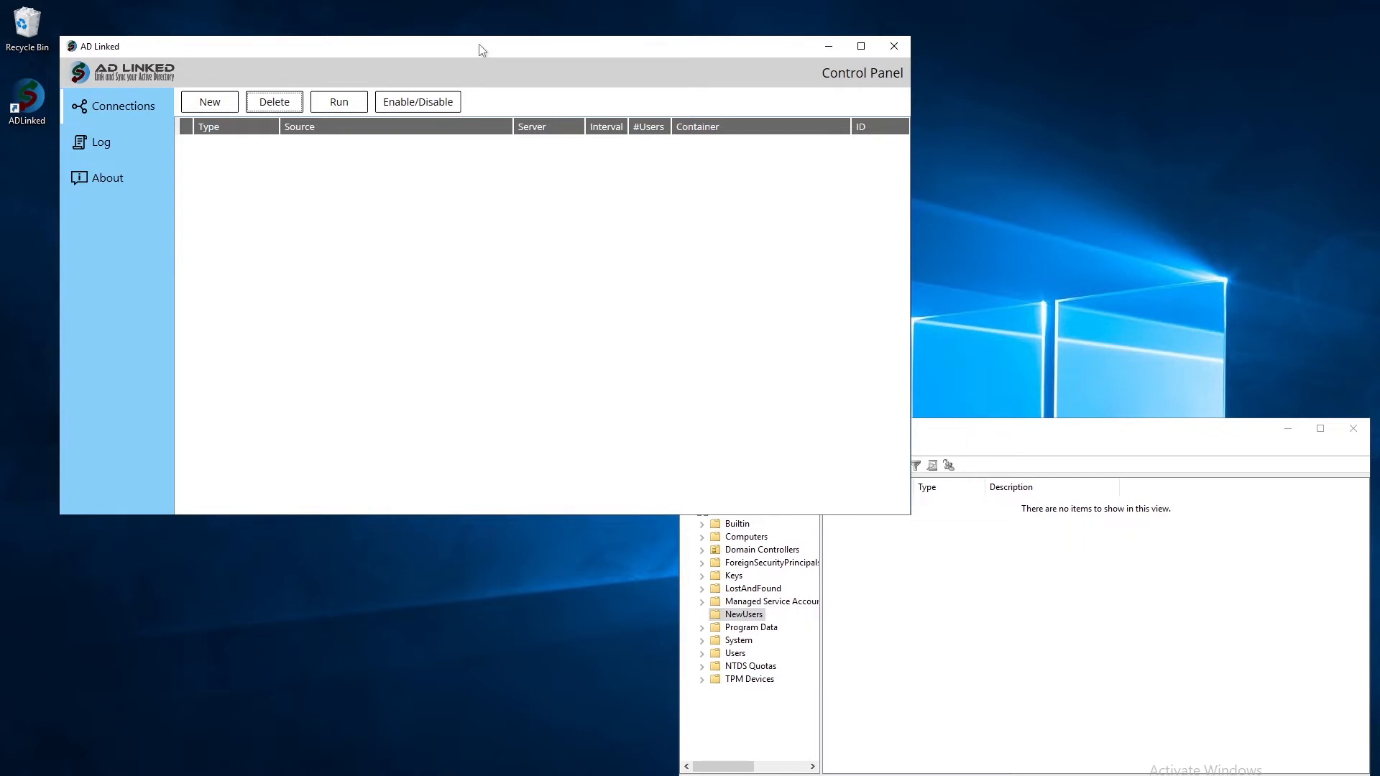
click(230, 775)
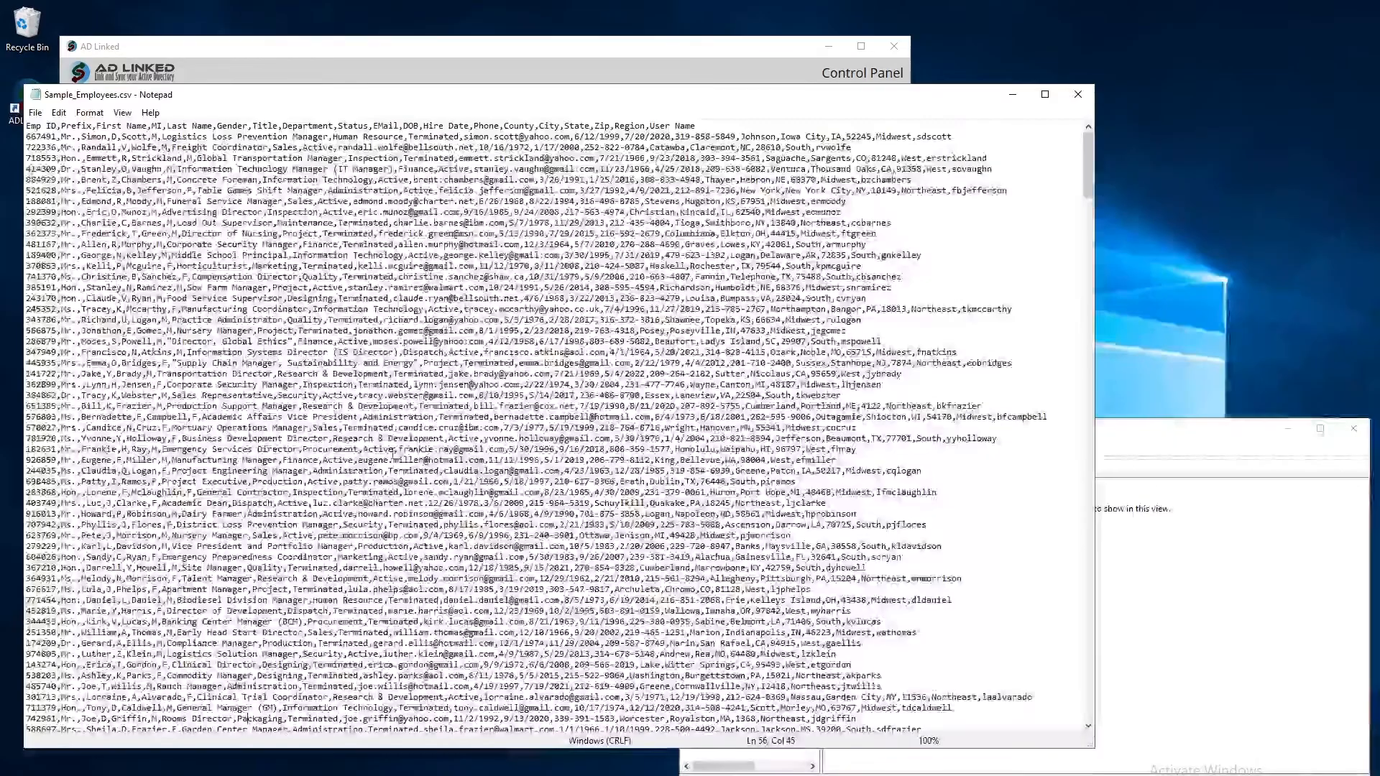
drag(697, 127, 26, 126)
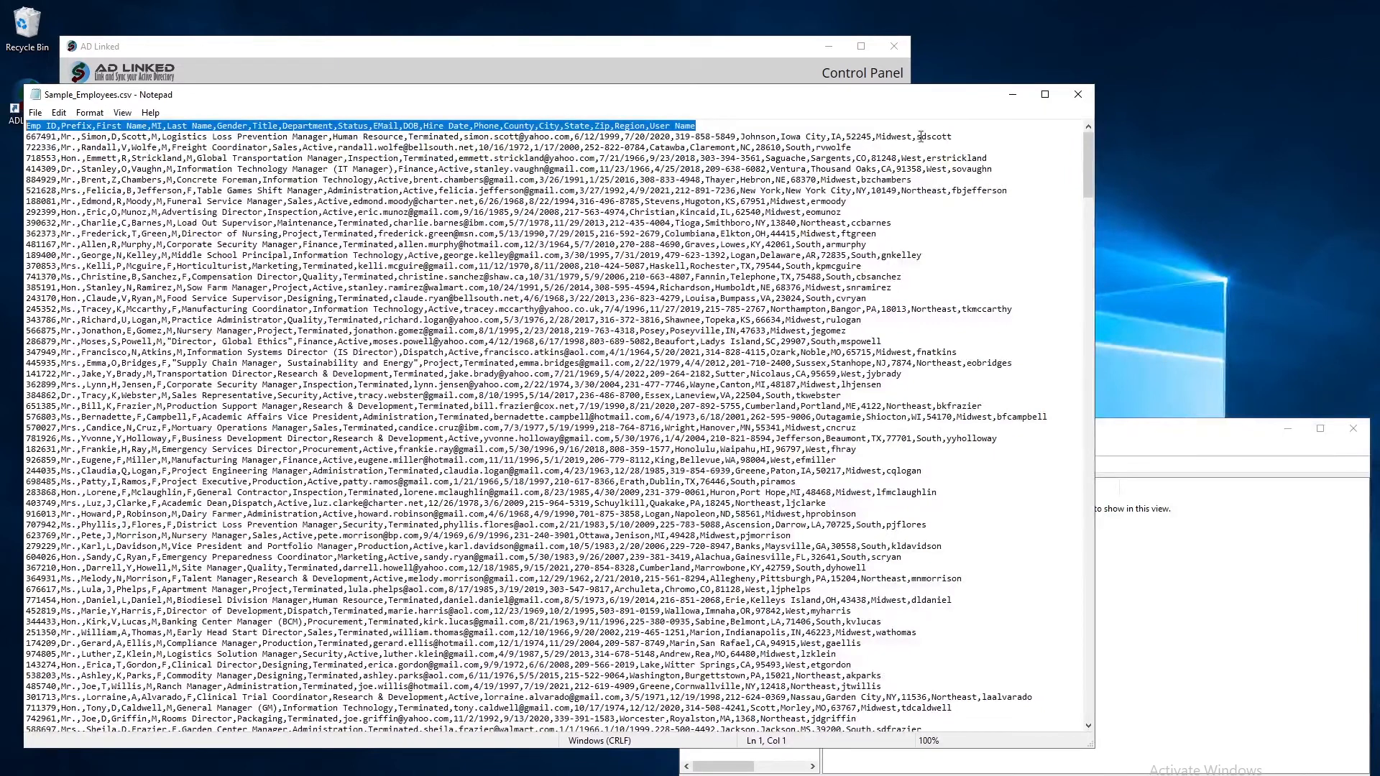
click(1013, 95)
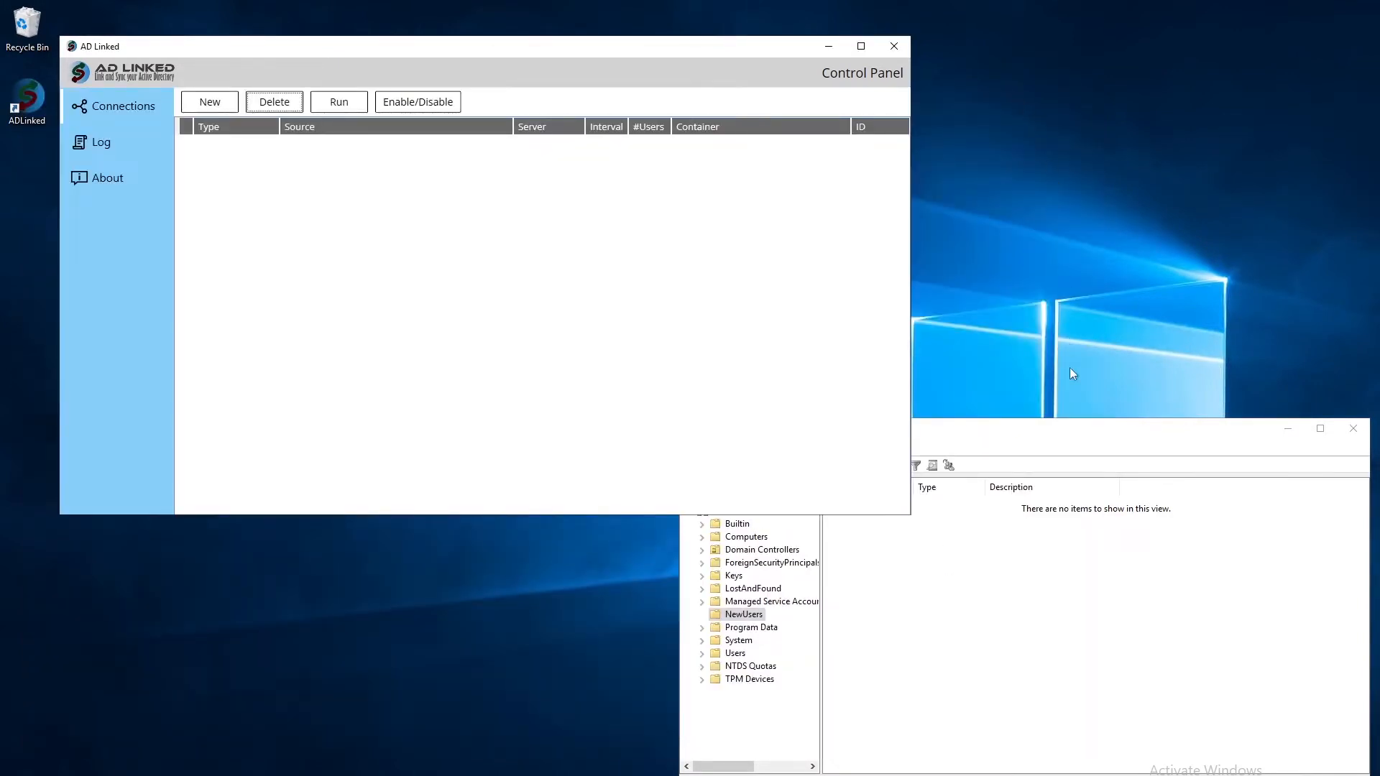
drag(1072, 432, 1068, 404)
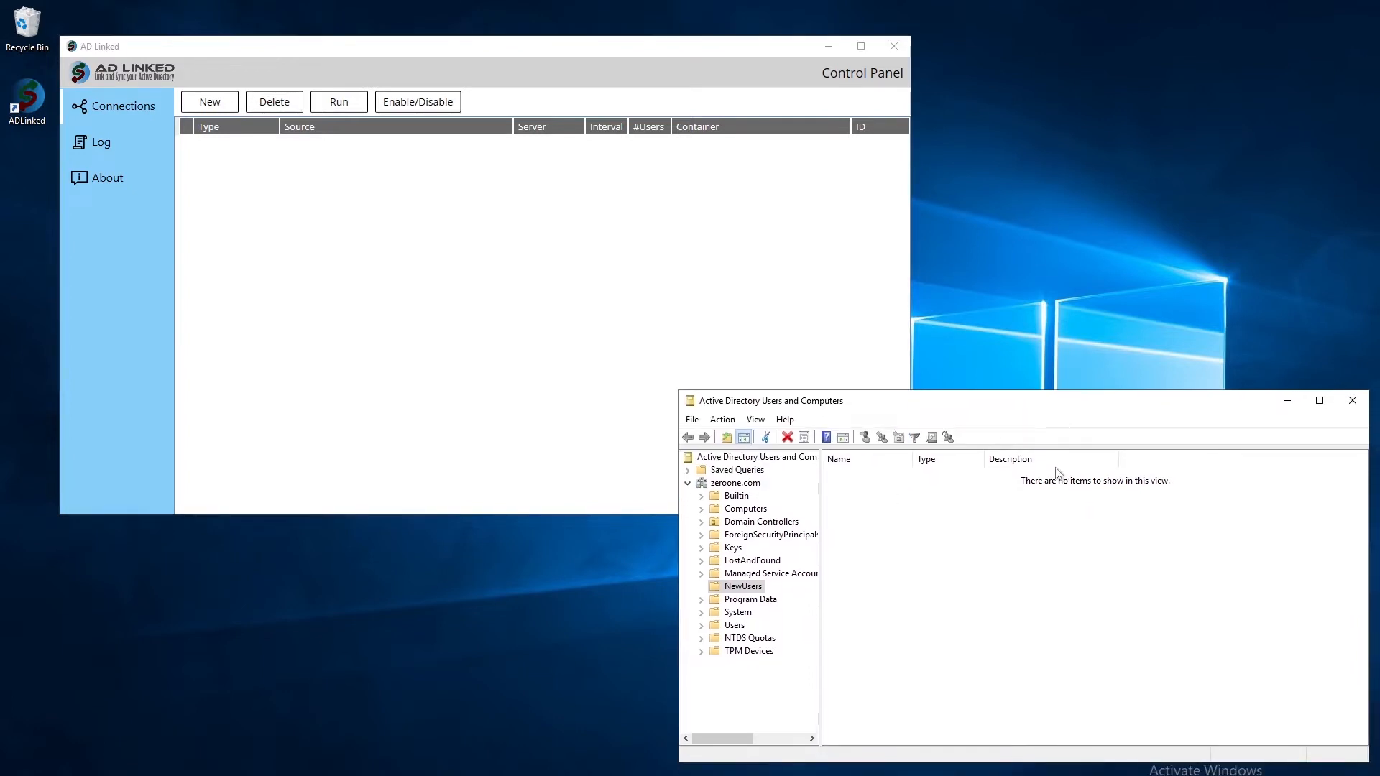
click(762, 589)
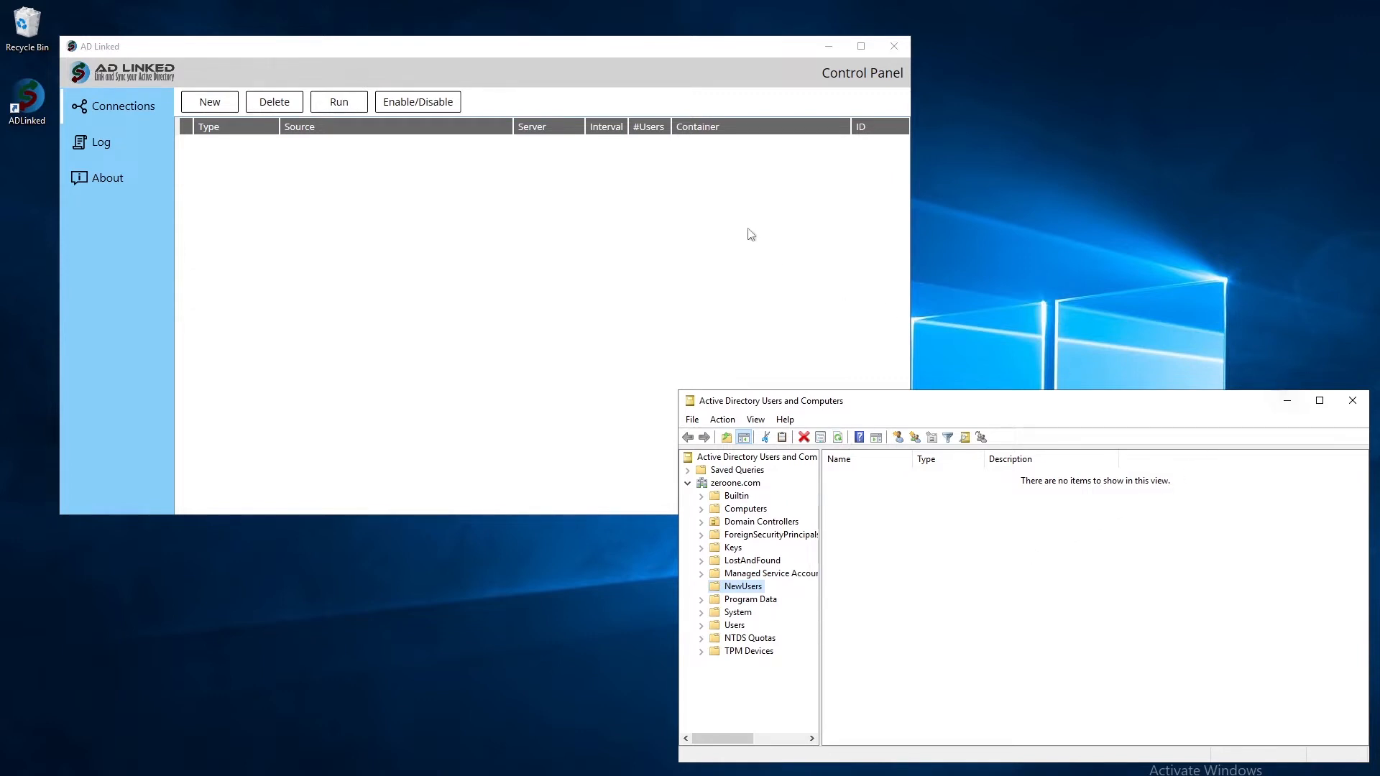
Switch to AD Linked and create a new sync connection with CSV File as the connection source.
click(557, 51)
click(209, 102)
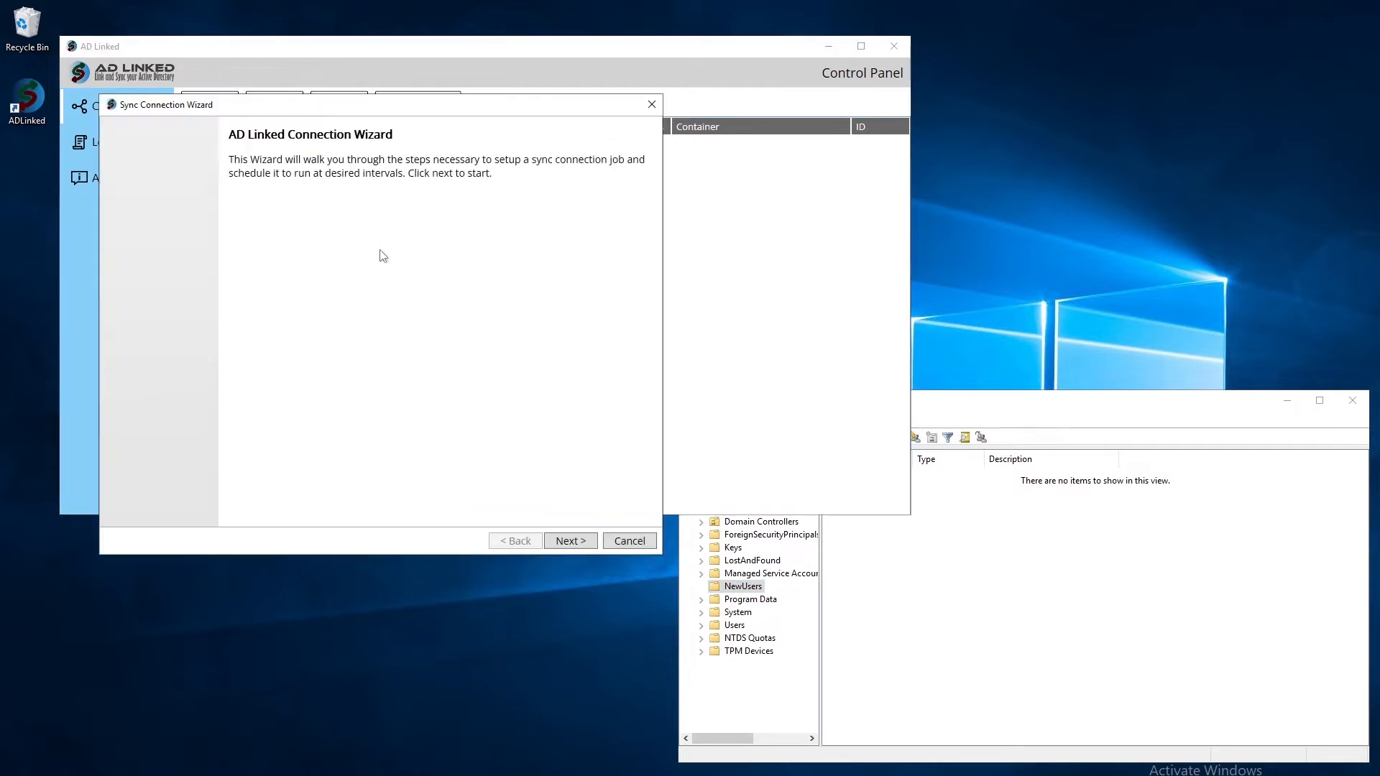
click(571, 541)
click(453, 182)
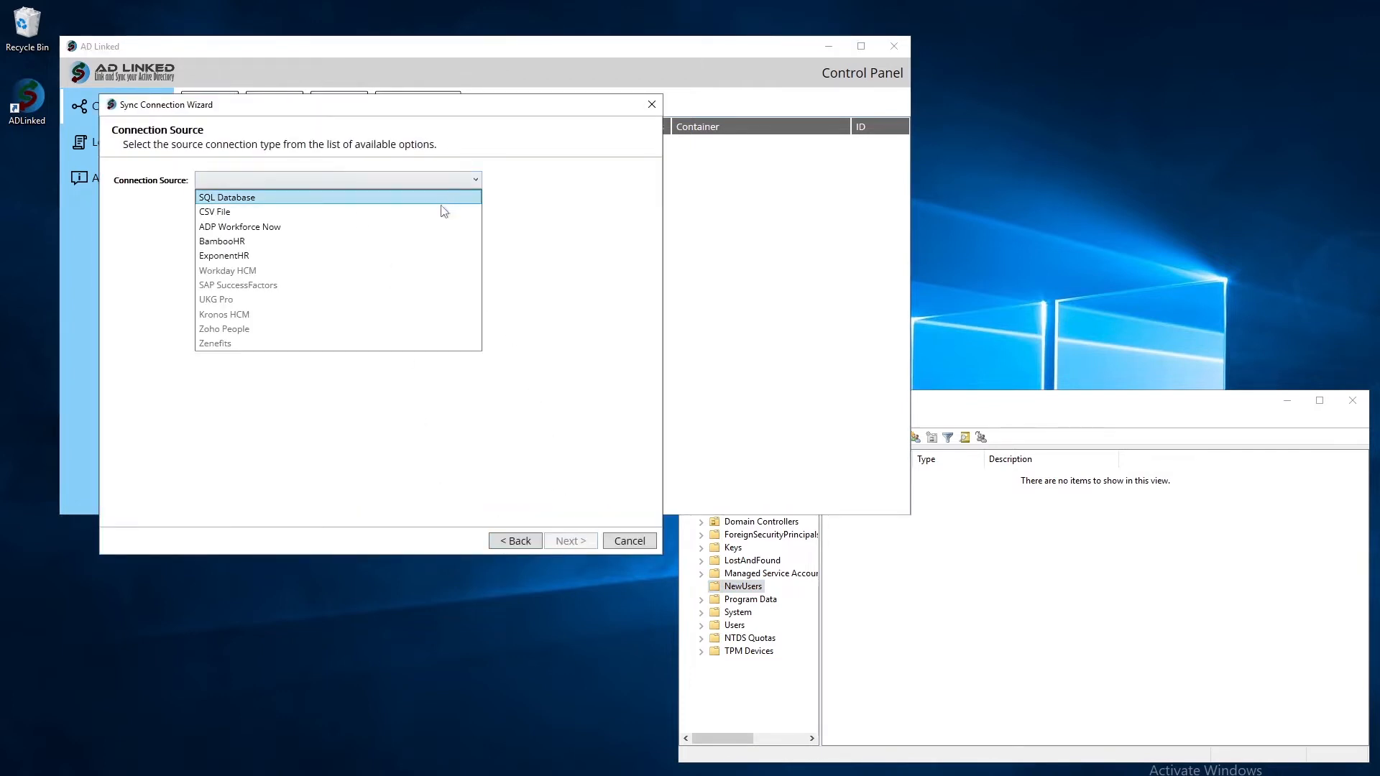
click(441, 212)
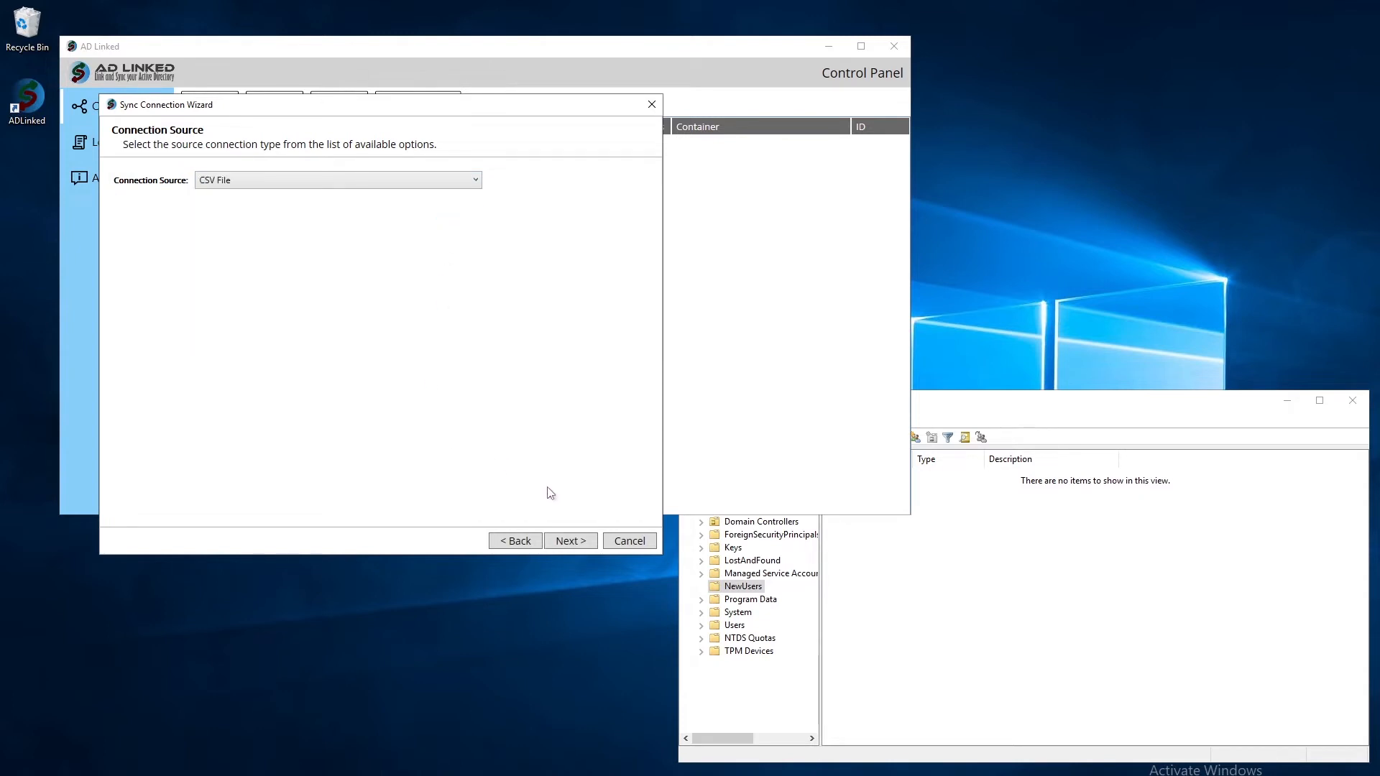
click(571, 541)
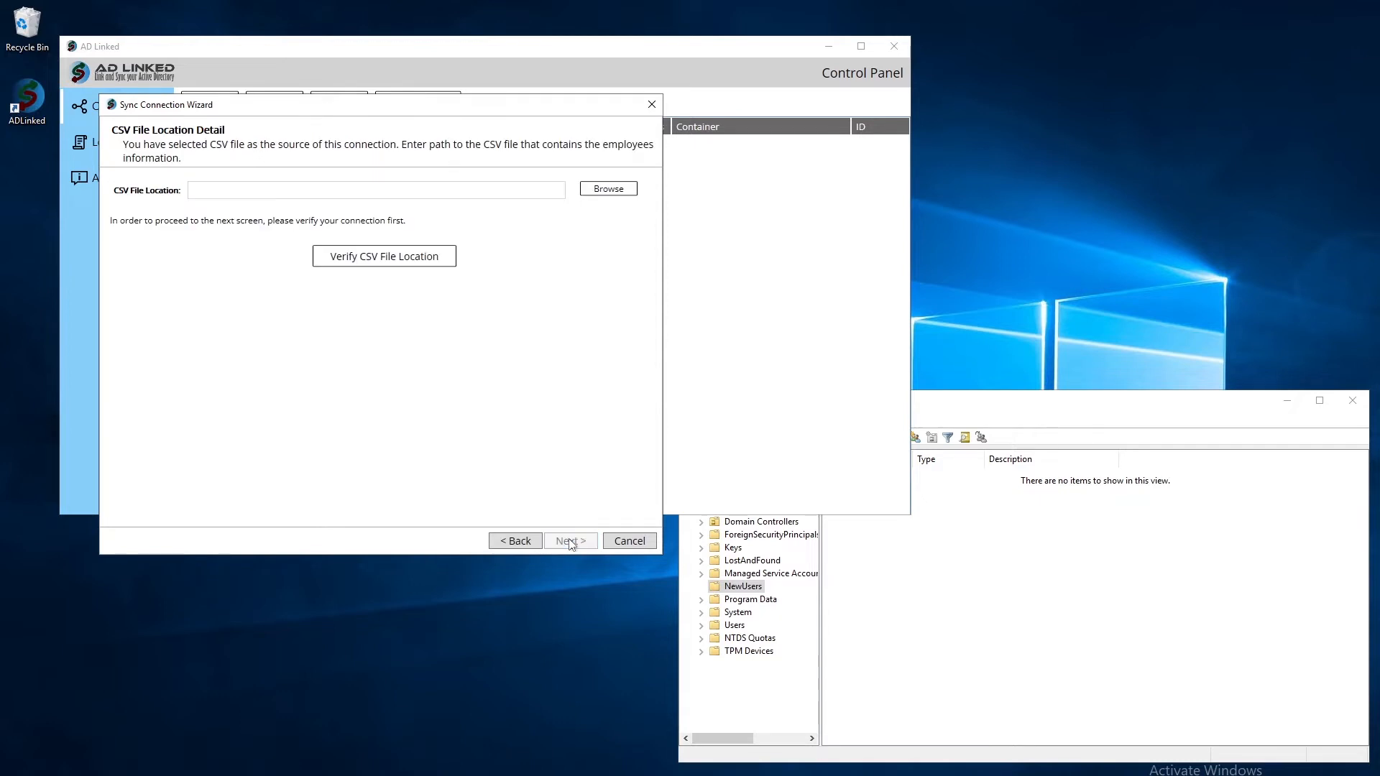
Choose employees500.csv from the Documents\test folder as the CSV source, verify its location and continue to the Active Directory details.
click(610, 193)
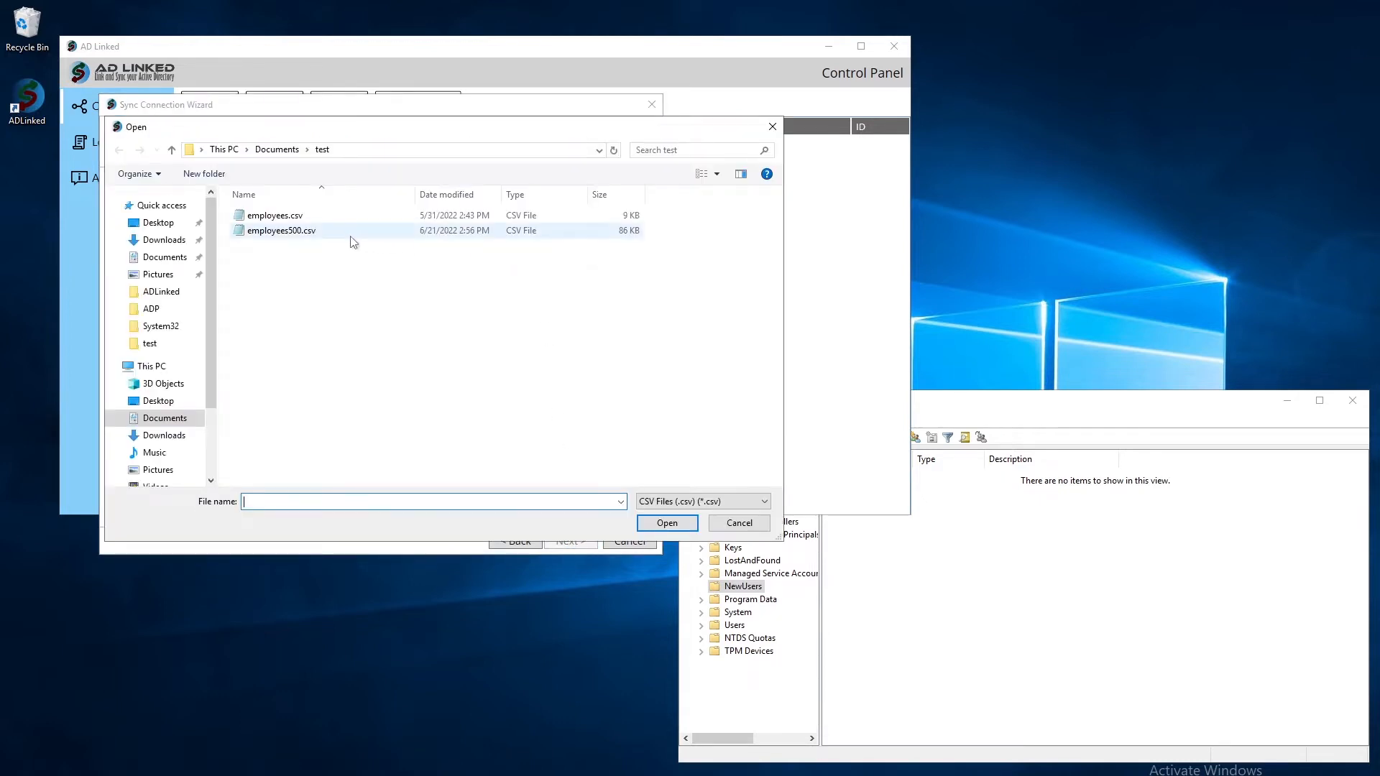
double_click(291, 231)
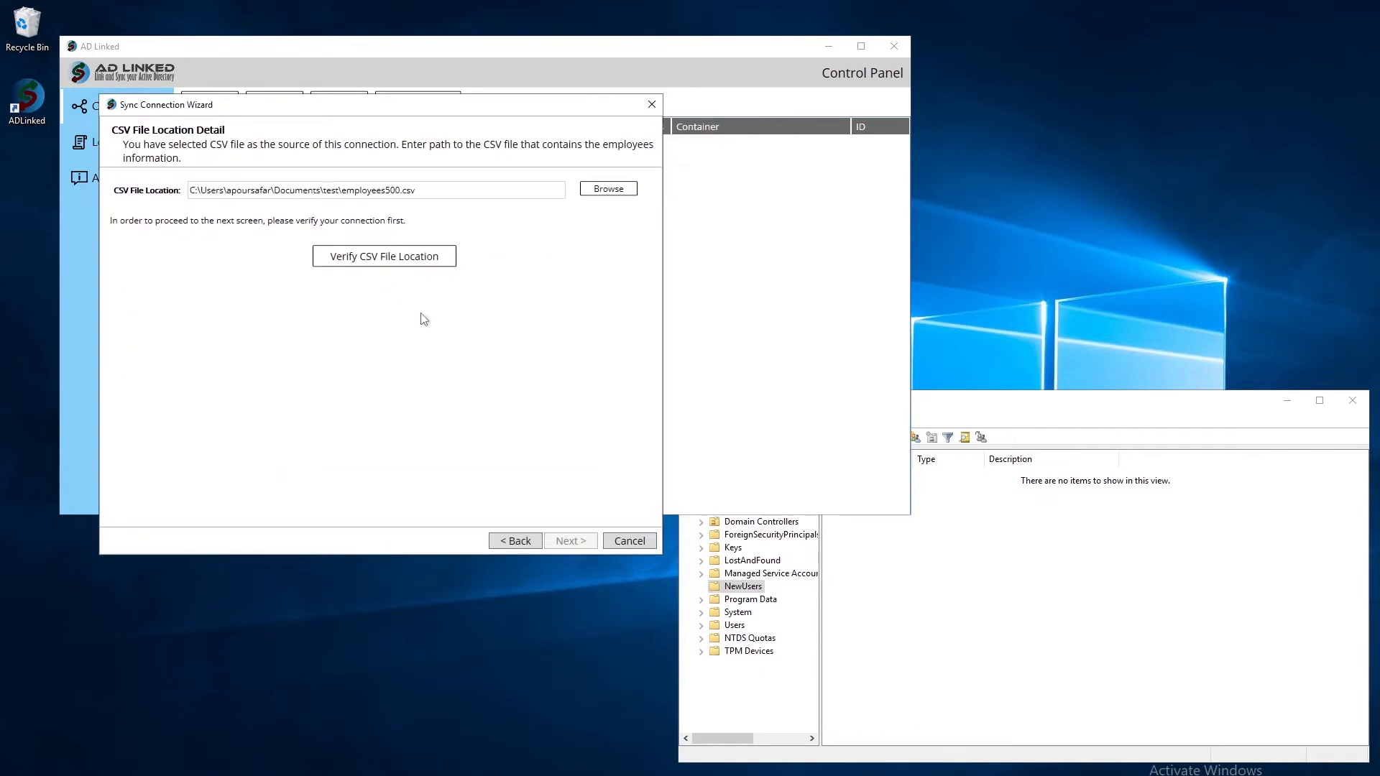
click(399, 262)
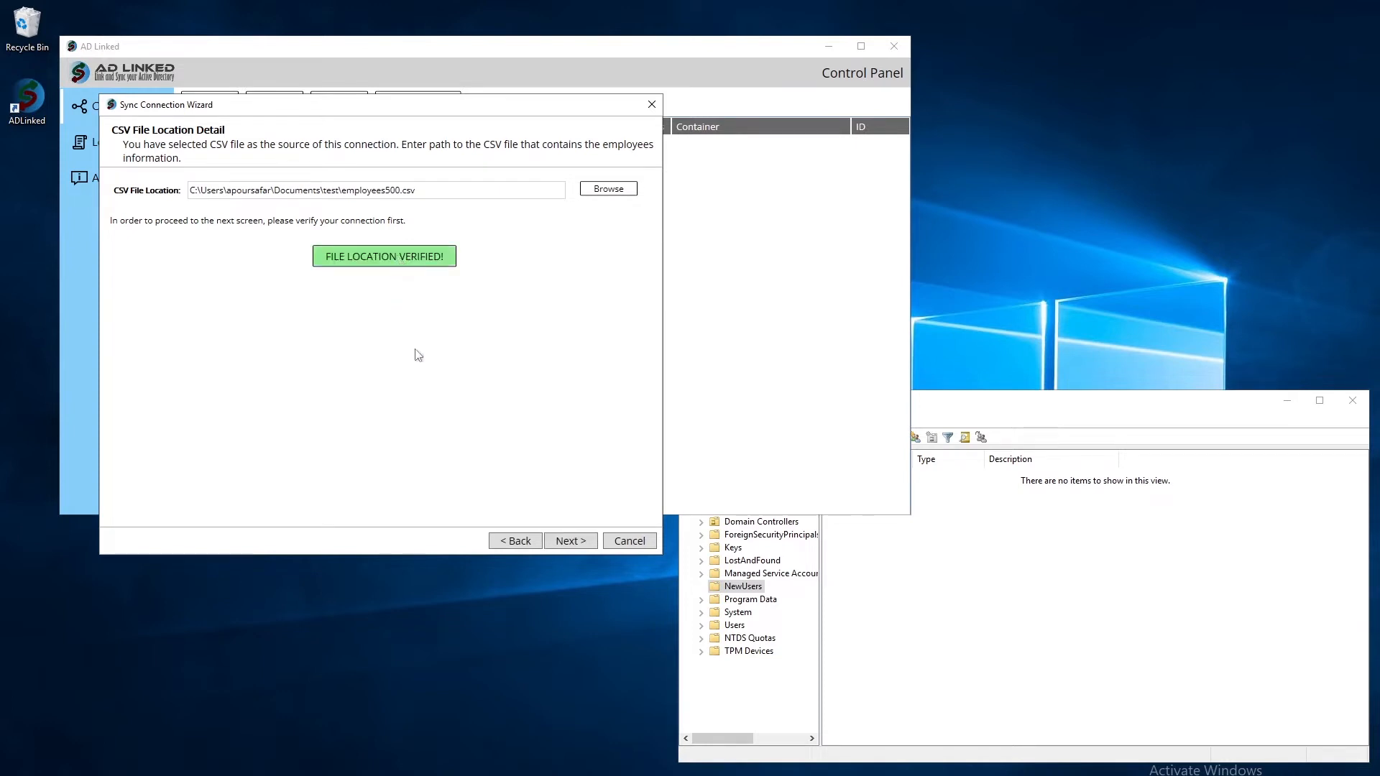
click(560, 542)
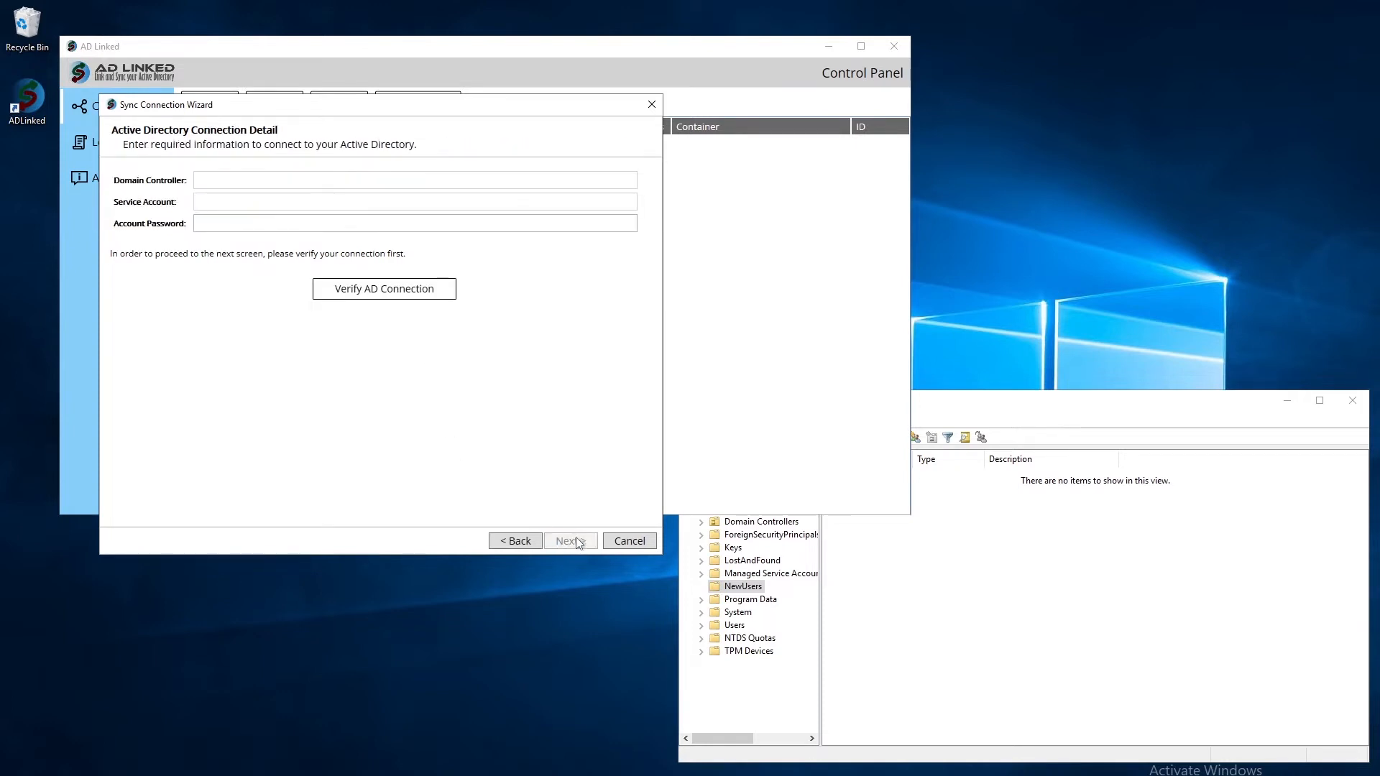
Enter domain controller devvm01, service account zeroone\administrator and the account password, then verify the AD connection and continue to attribute mapping.
click(221, 179)
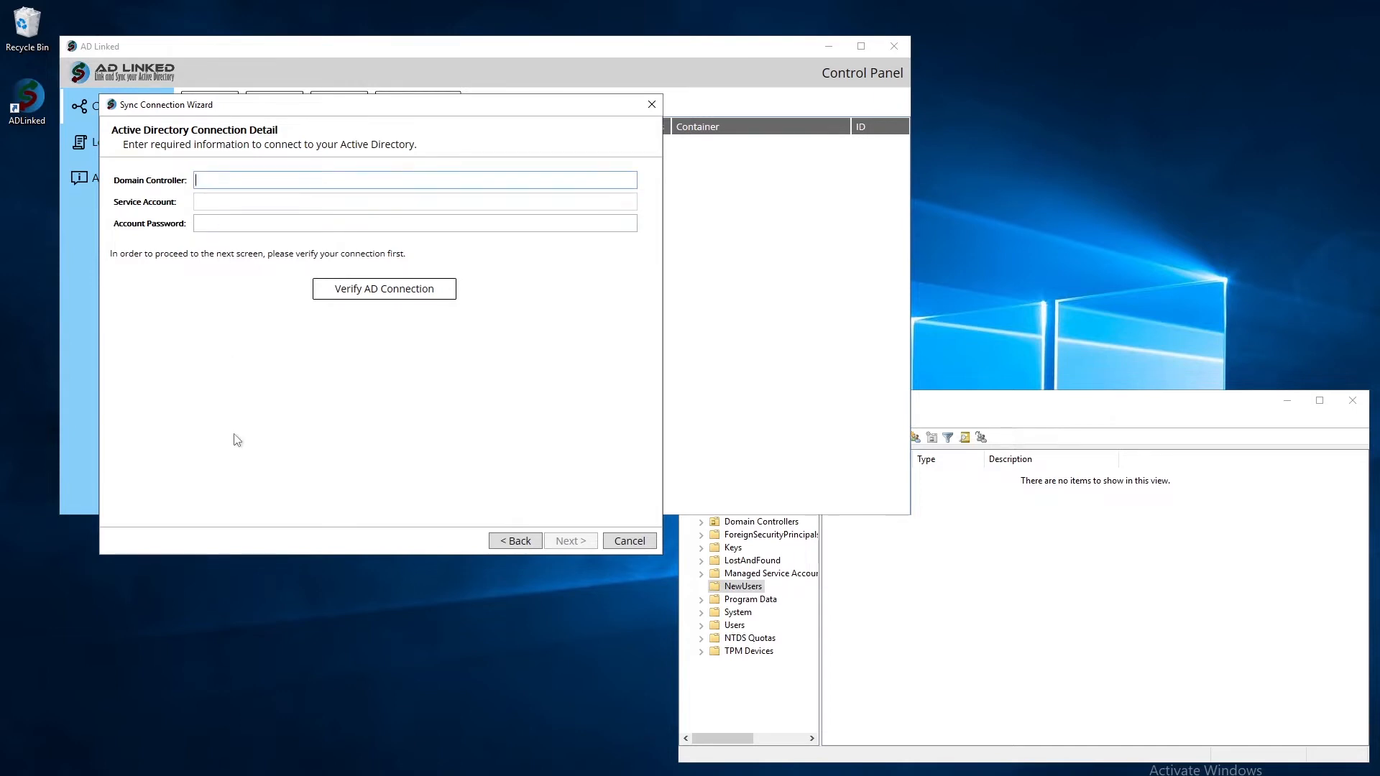
text(devvm01)
key(Tab)
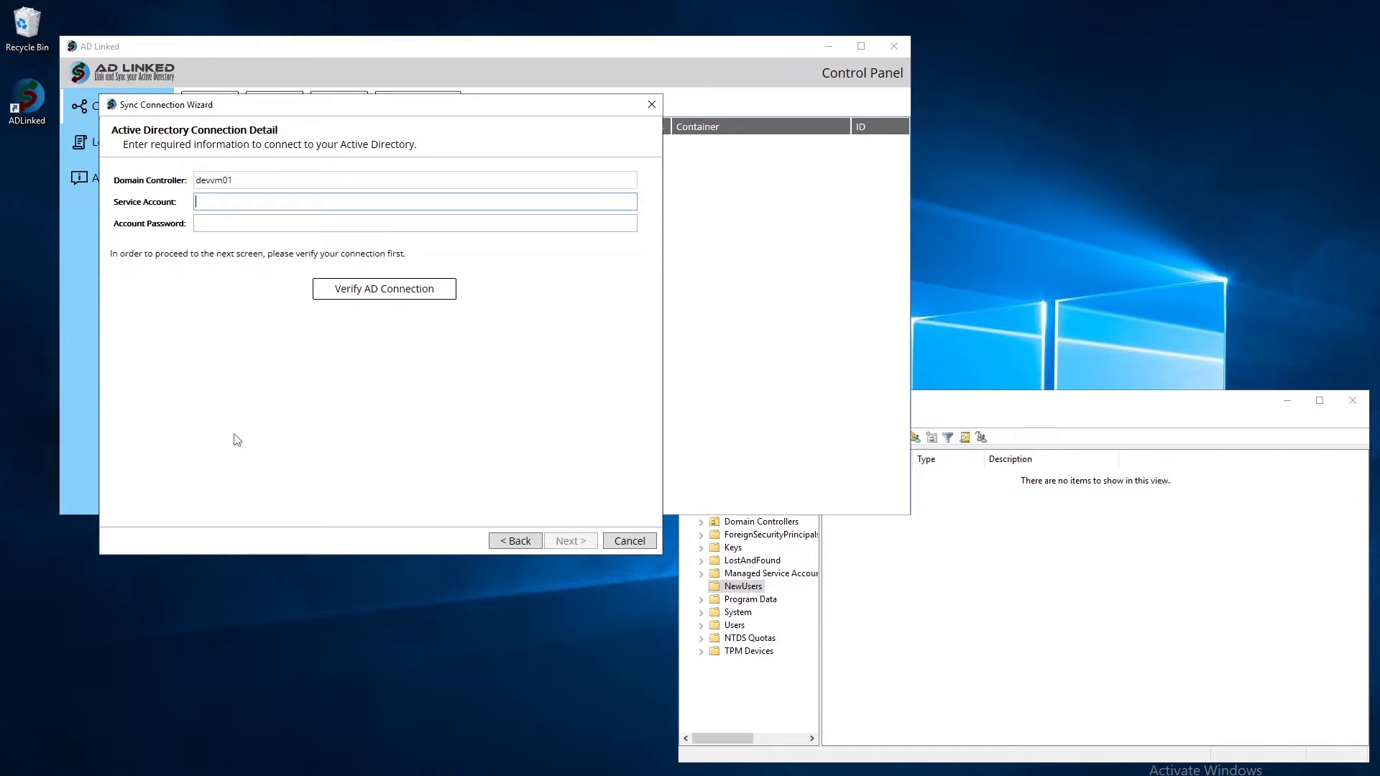
text(zeroone\administrator)
key(Tab)
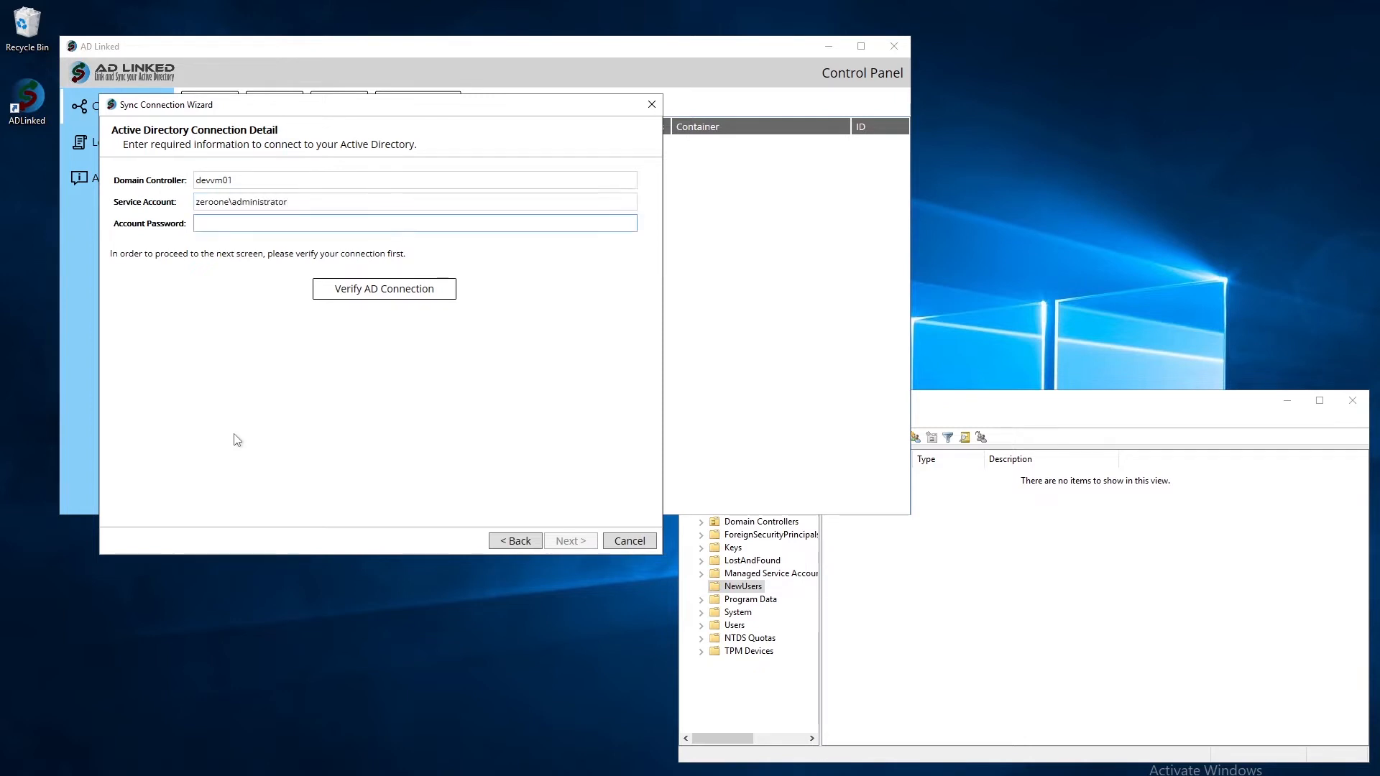
text(••••••••••)
click(351, 291)
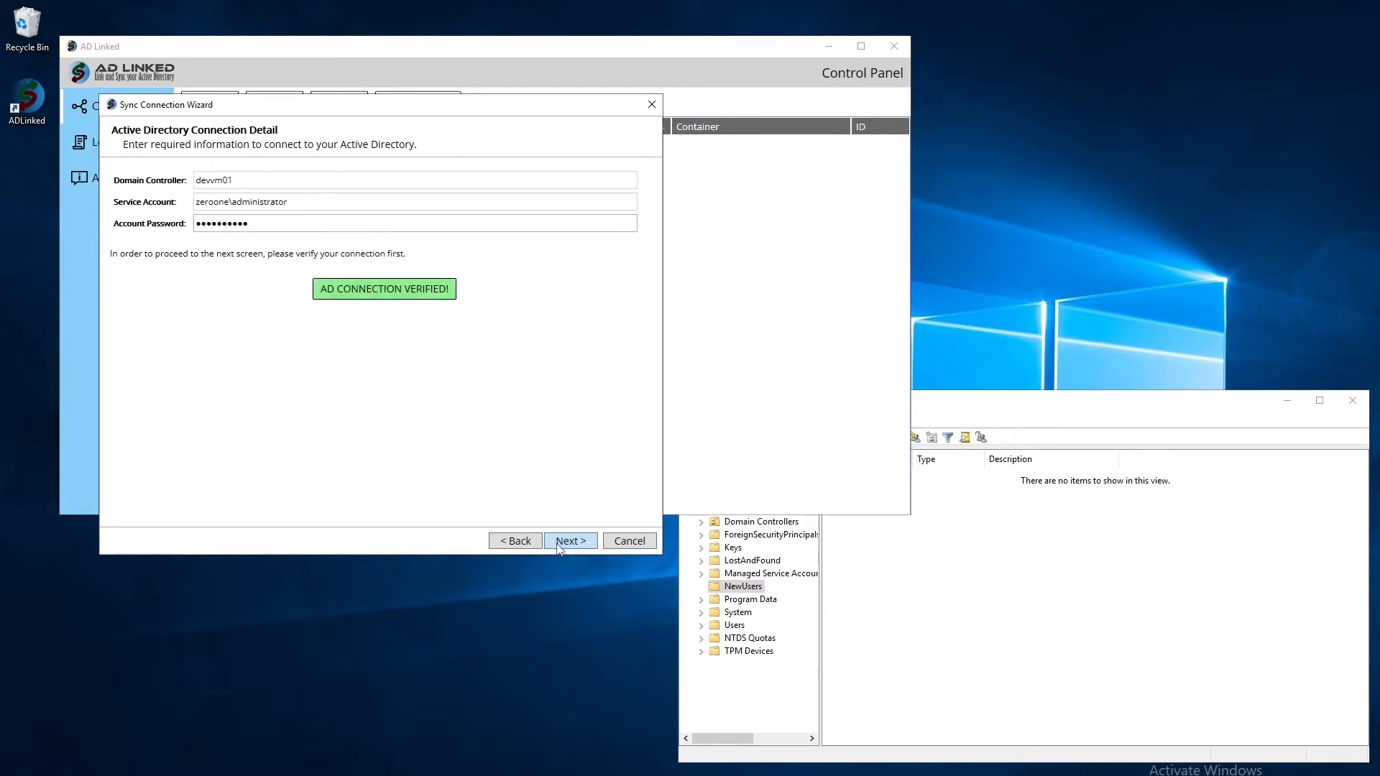
click(562, 541)
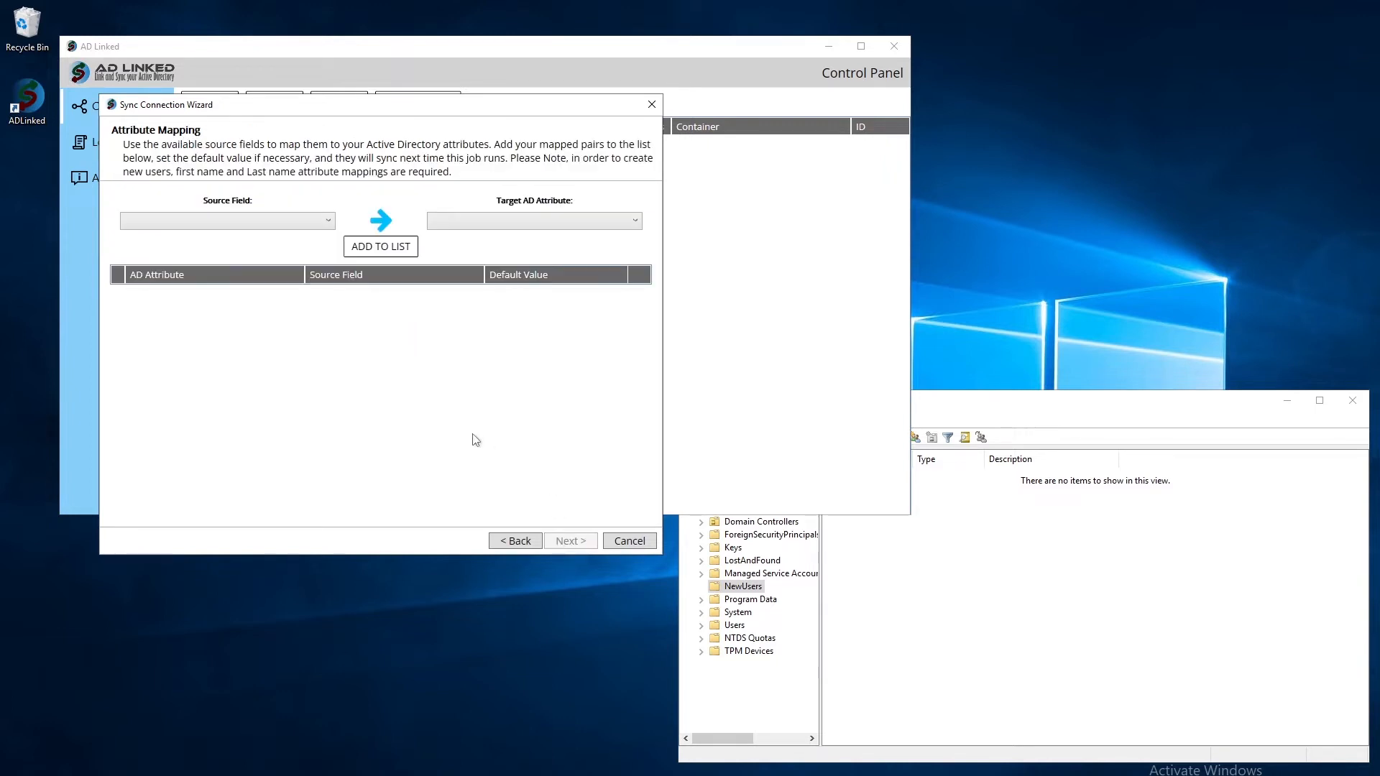
Add a mapping from the First Name source field to the First Name (givenName) AD attribute.
click(316, 223)
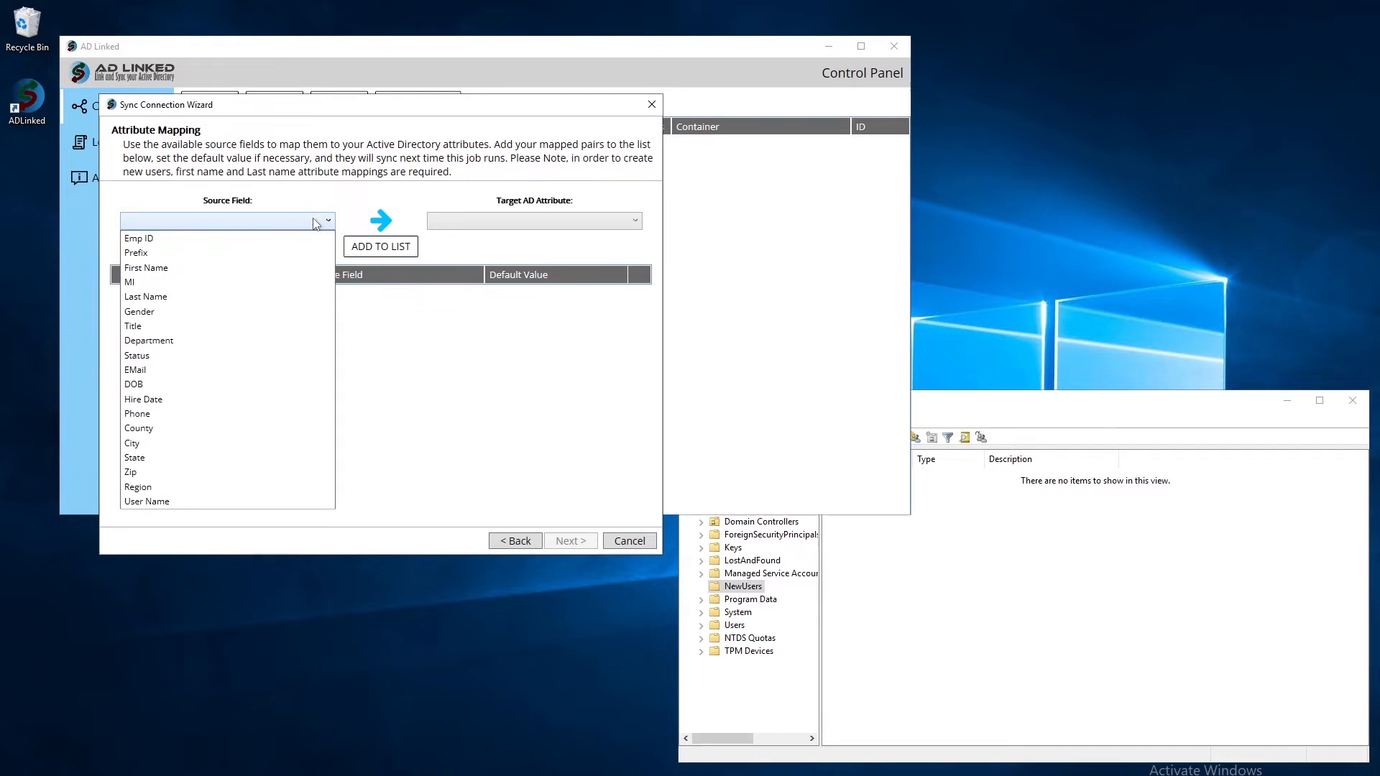
click(219, 268)
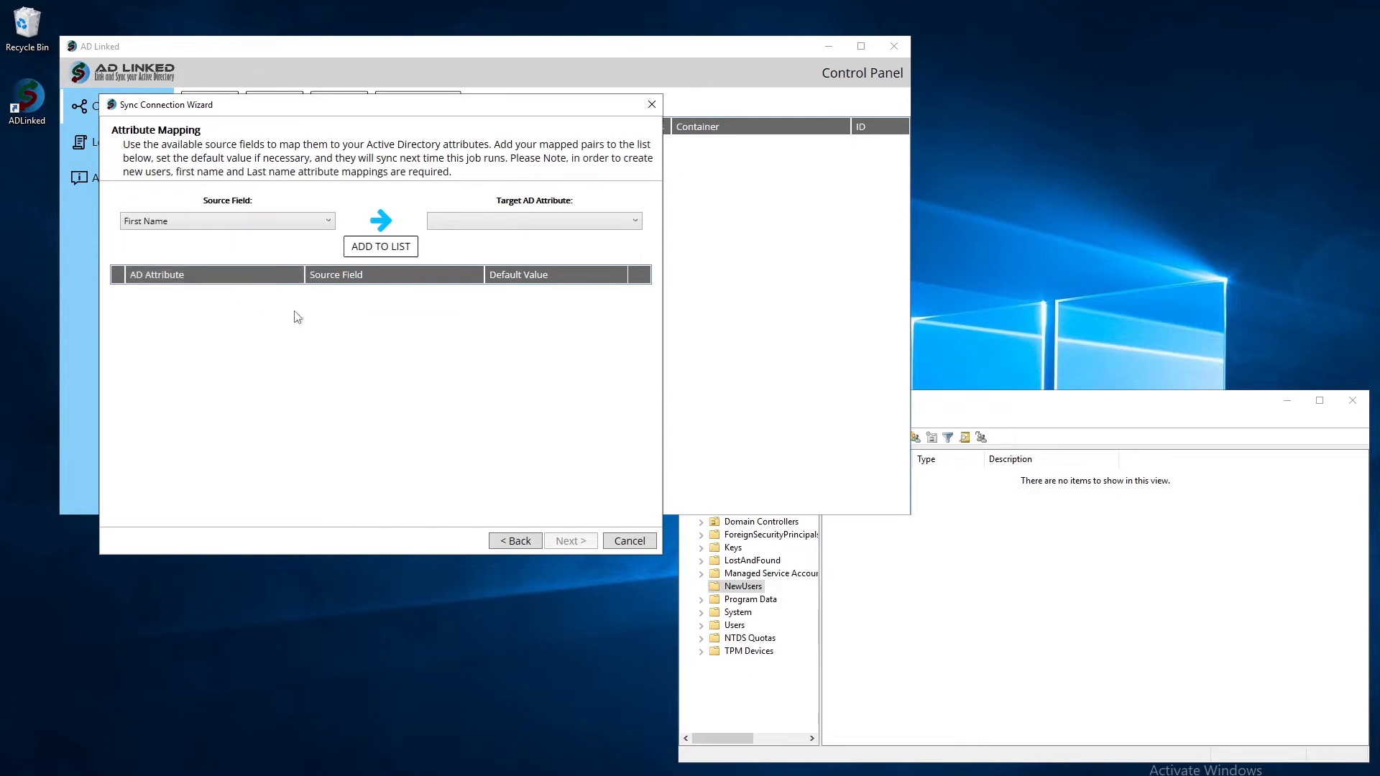
click(468, 221)
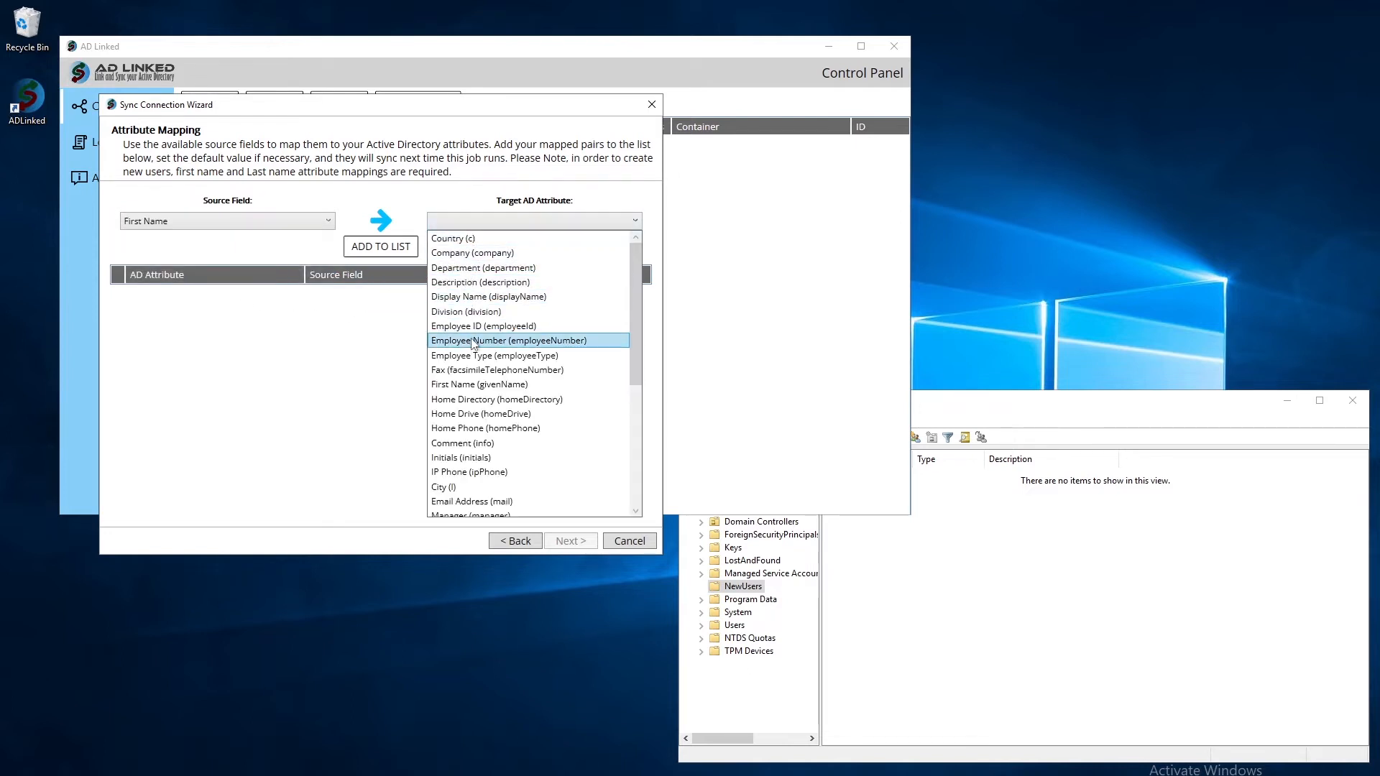
click(480, 384)
click(373, 248)
Add a mapping from the Last Name source field to the Last Name (sn) AD attribute.
click(281, 229)
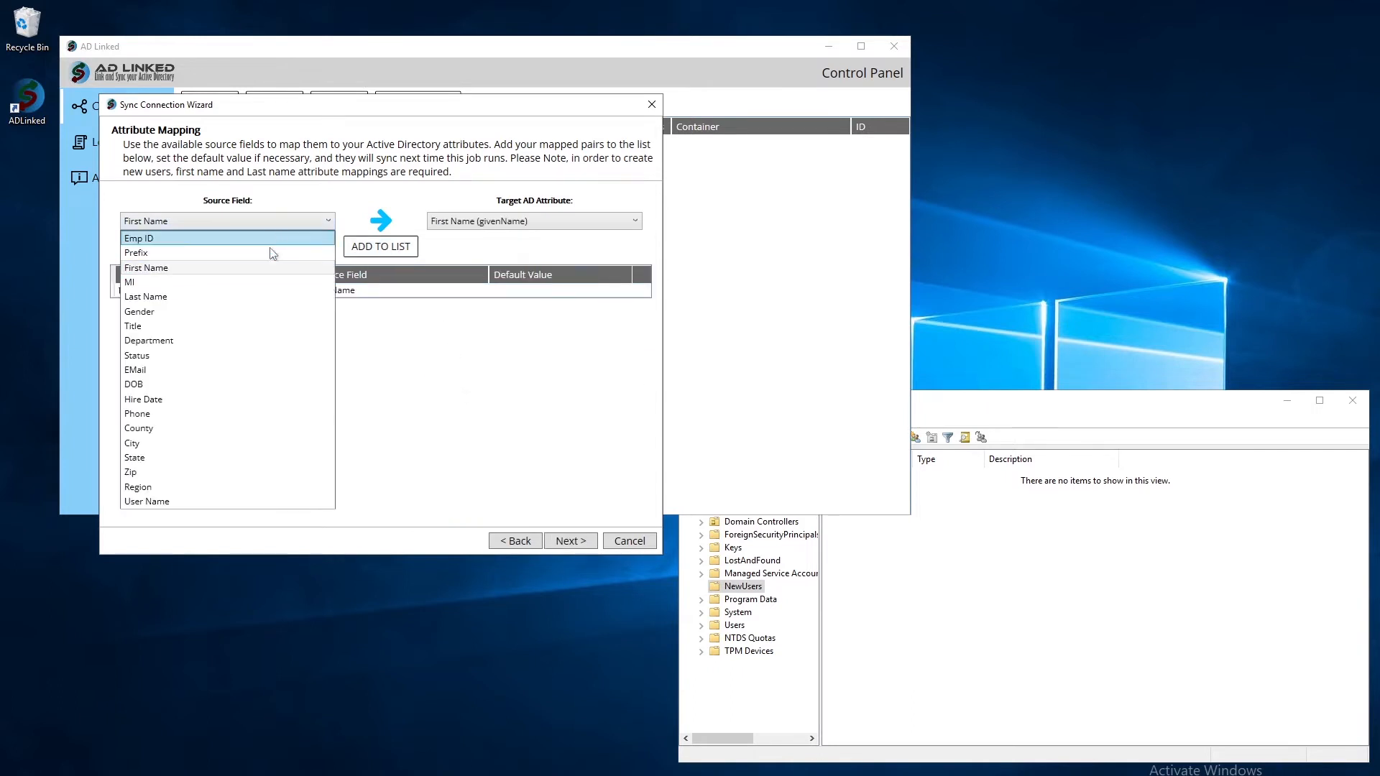
click(160, 297)
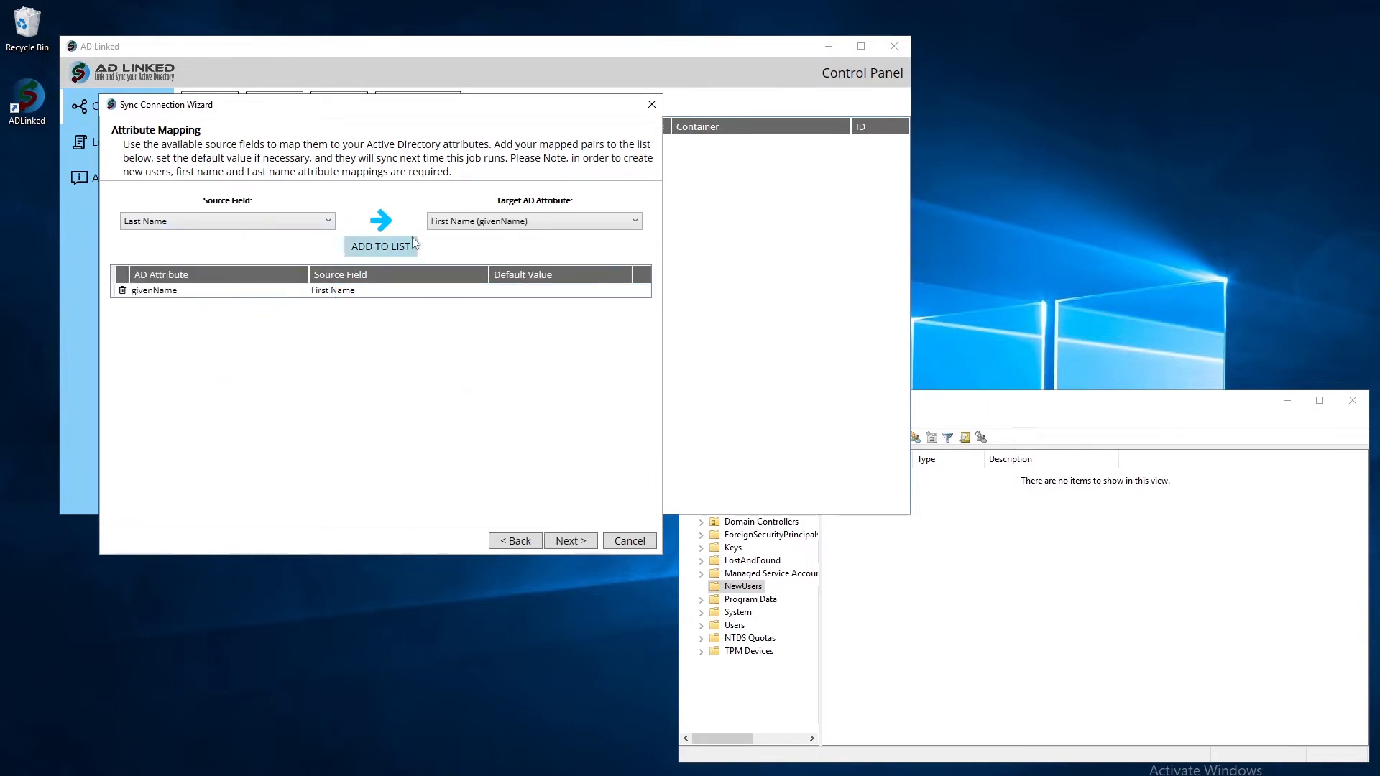
click(454, 221)
click(467, 501)
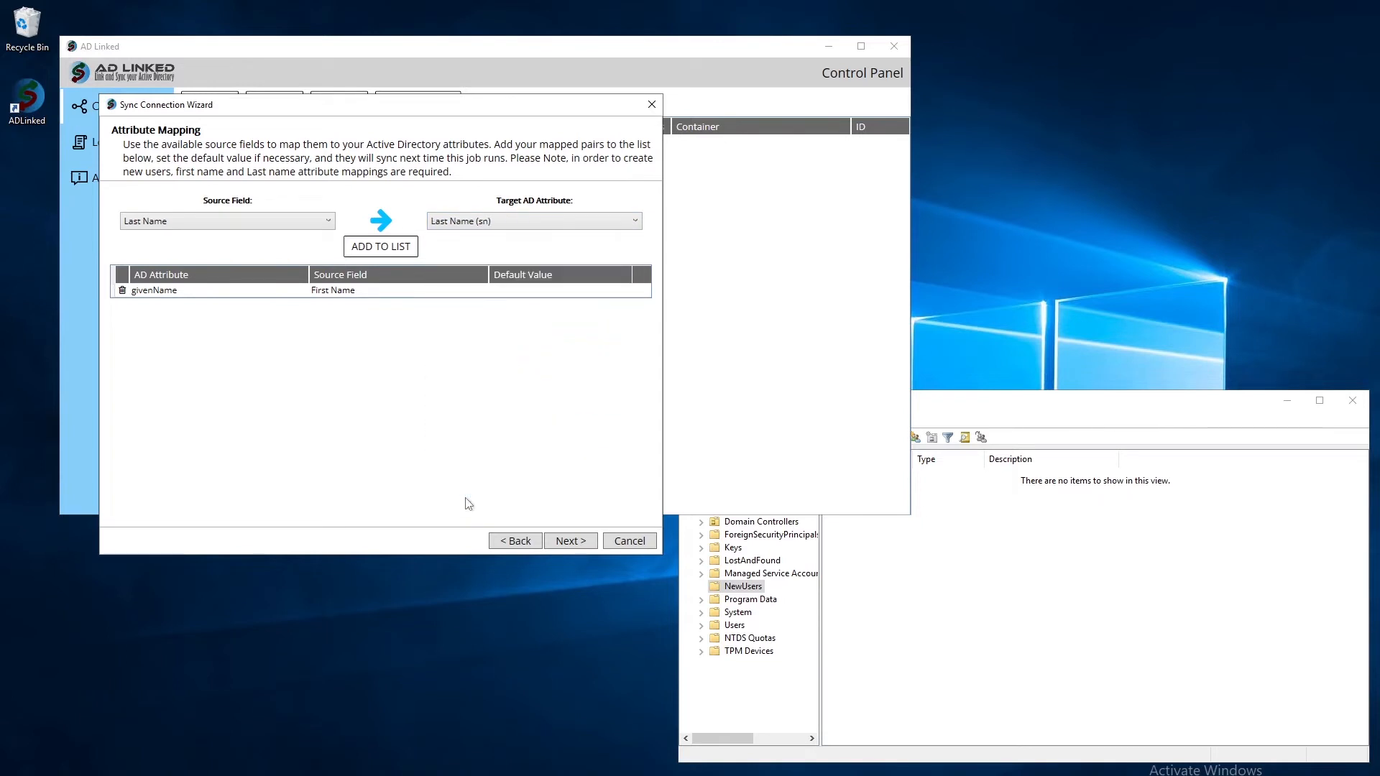
click(393, 253)
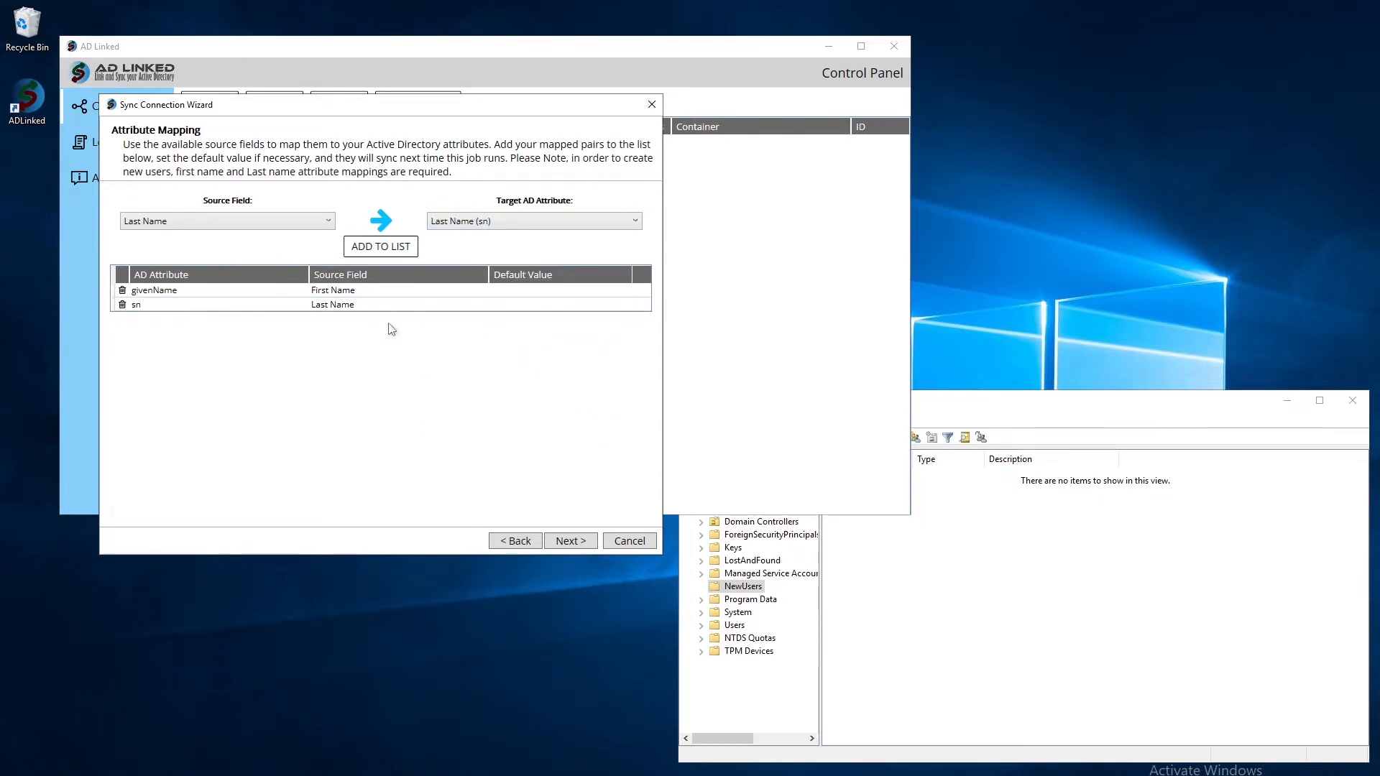
Add a mapping from the Title source field to the Job Title (title) AD attribute.
click(244, 228)
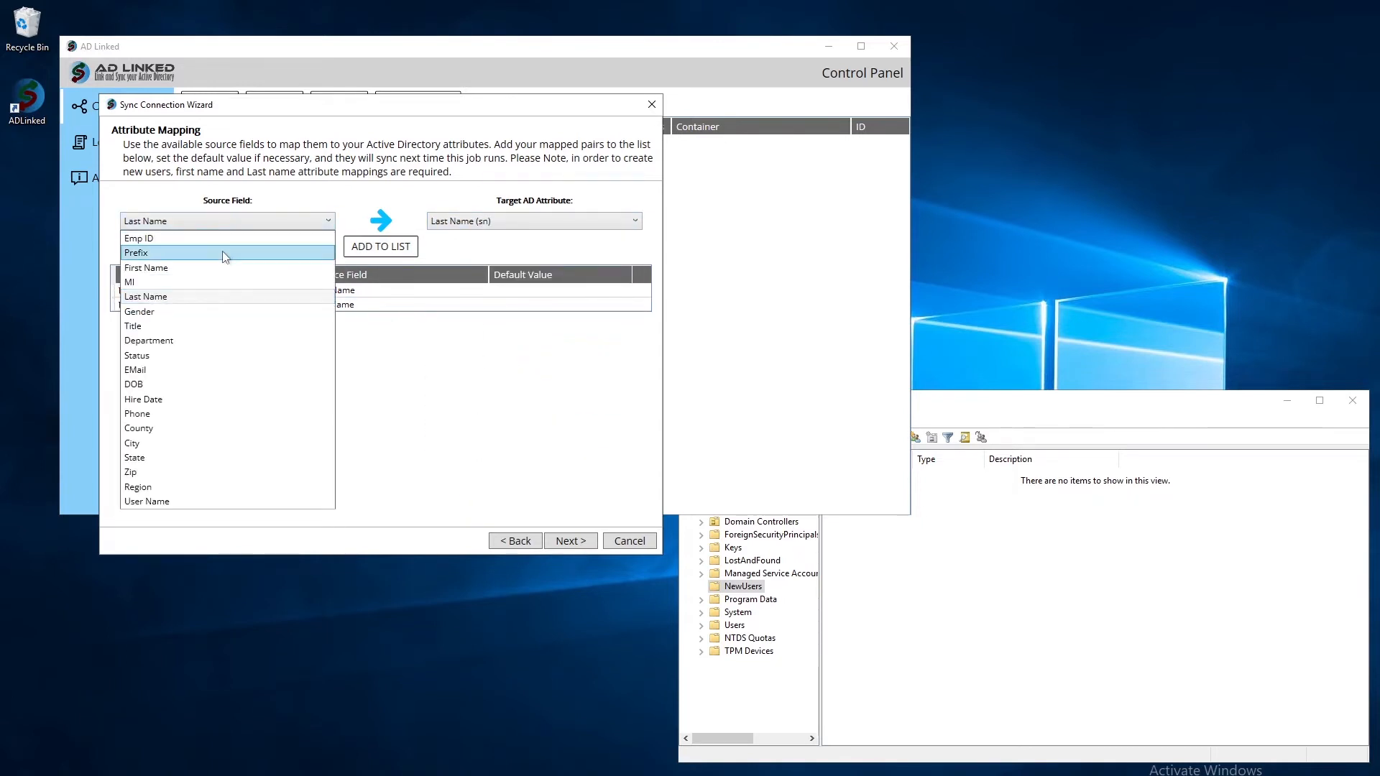
click(180, 326)
click(447, 222)
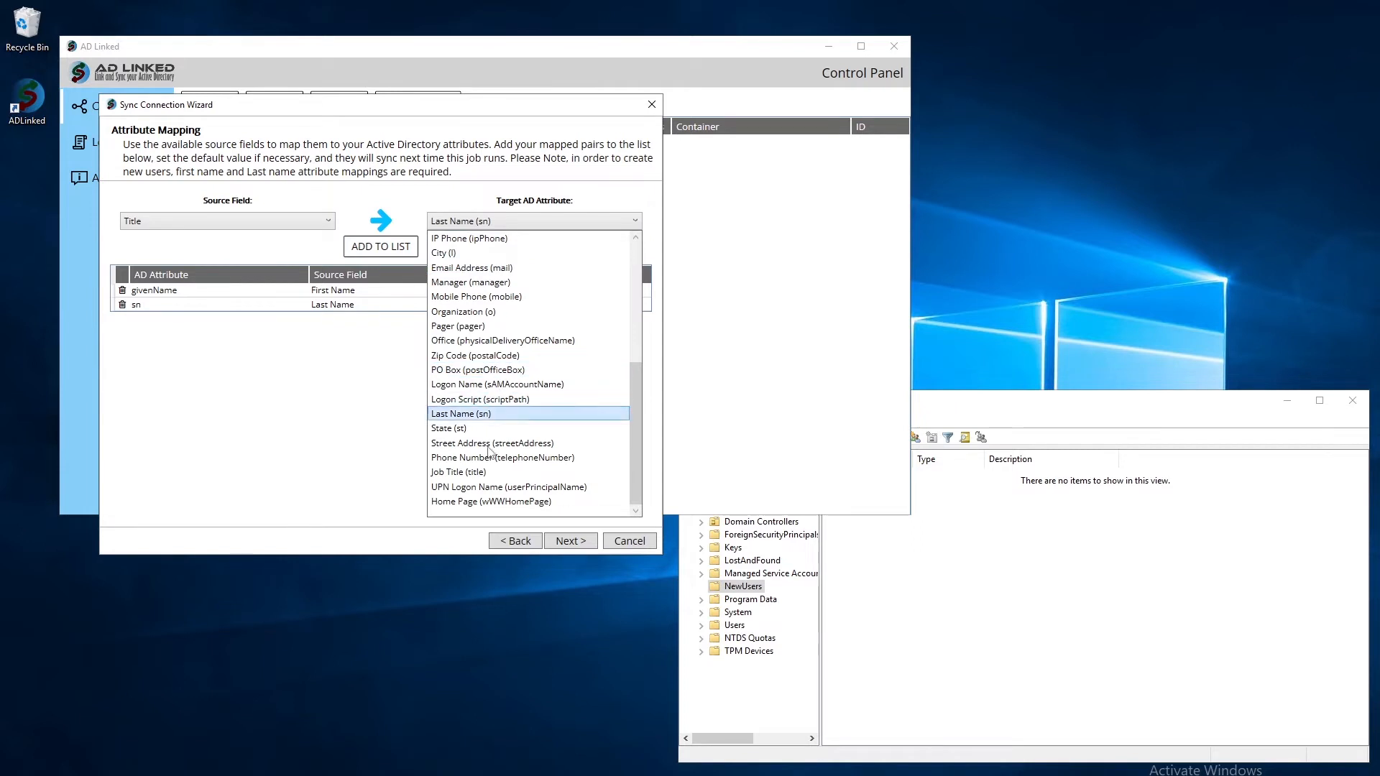
click(464, 472)
click(399, 251)
Add a mapping from the Department source field to the Department (department) AD attribute.
click(309, 222)
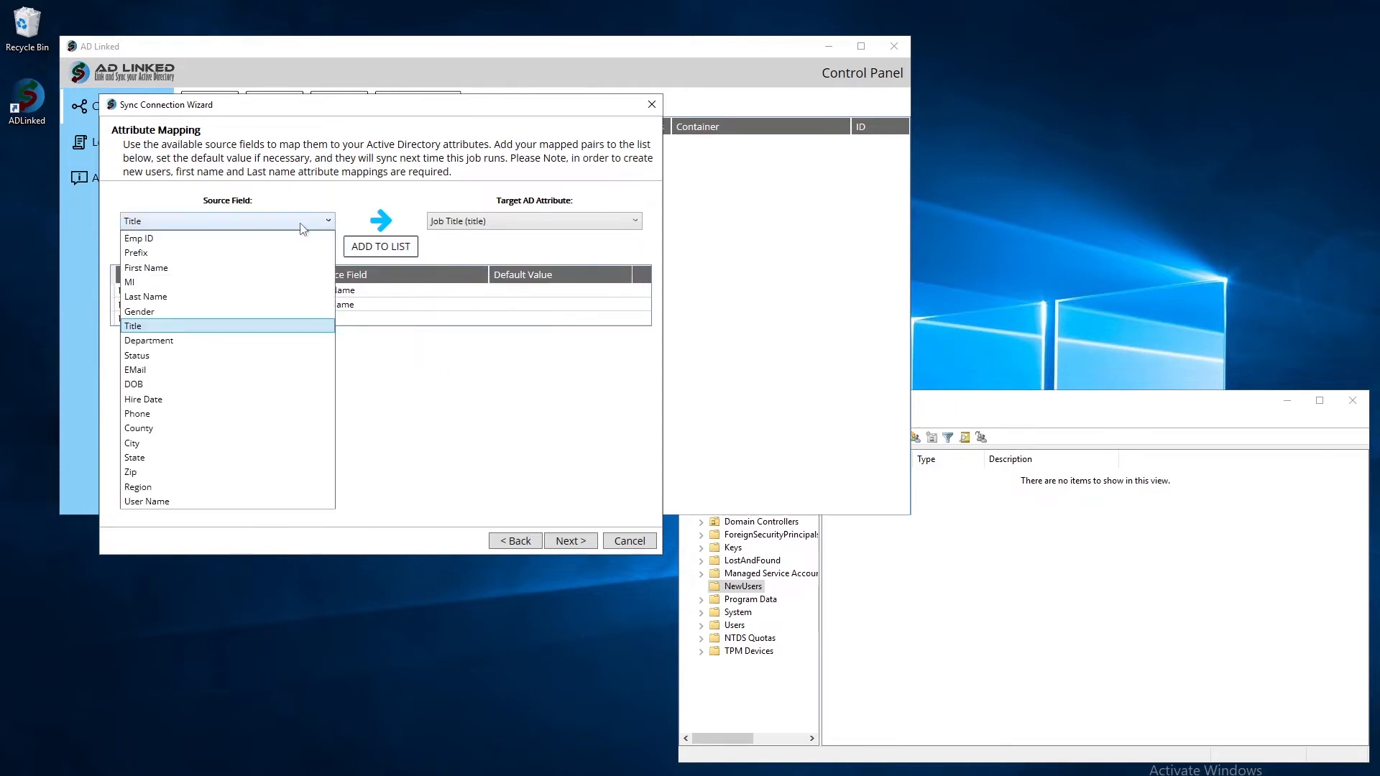
click(185, 341)
click(506, 221)
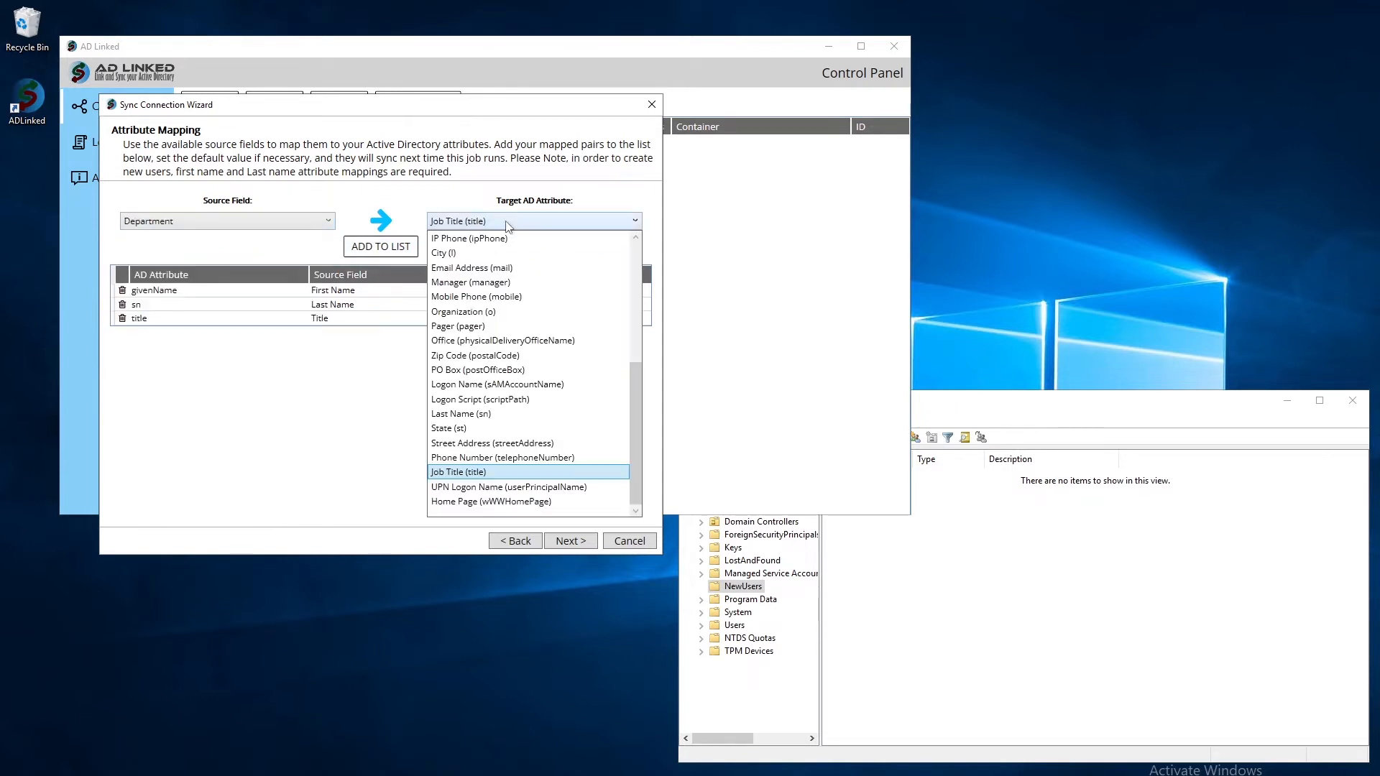
scroll(515, 282, up, 5)
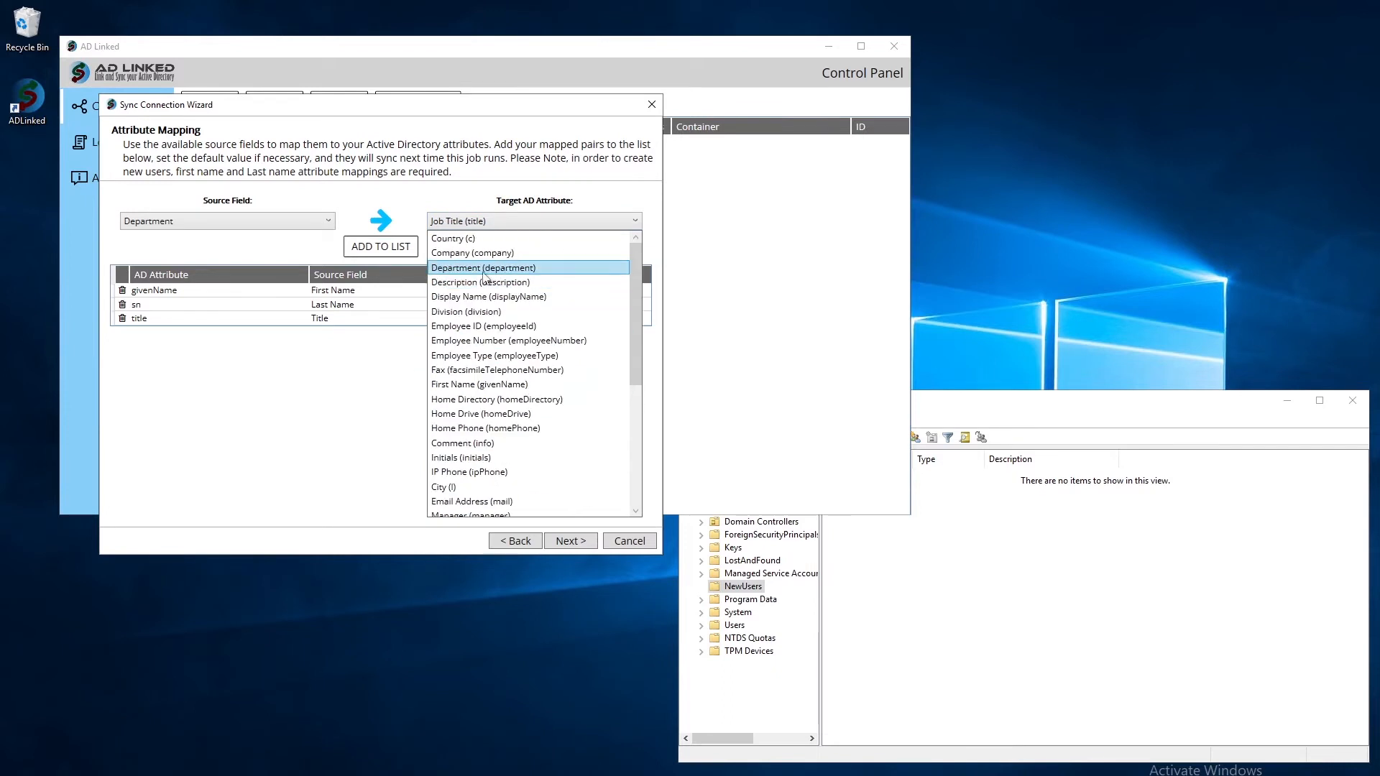
click(500, 269)
click(365, 248)
Add a mapping from the Phone source field to the Phone Number (telephoneNumber) AD attribute and enter a default phone number for it.
click(269, 222)
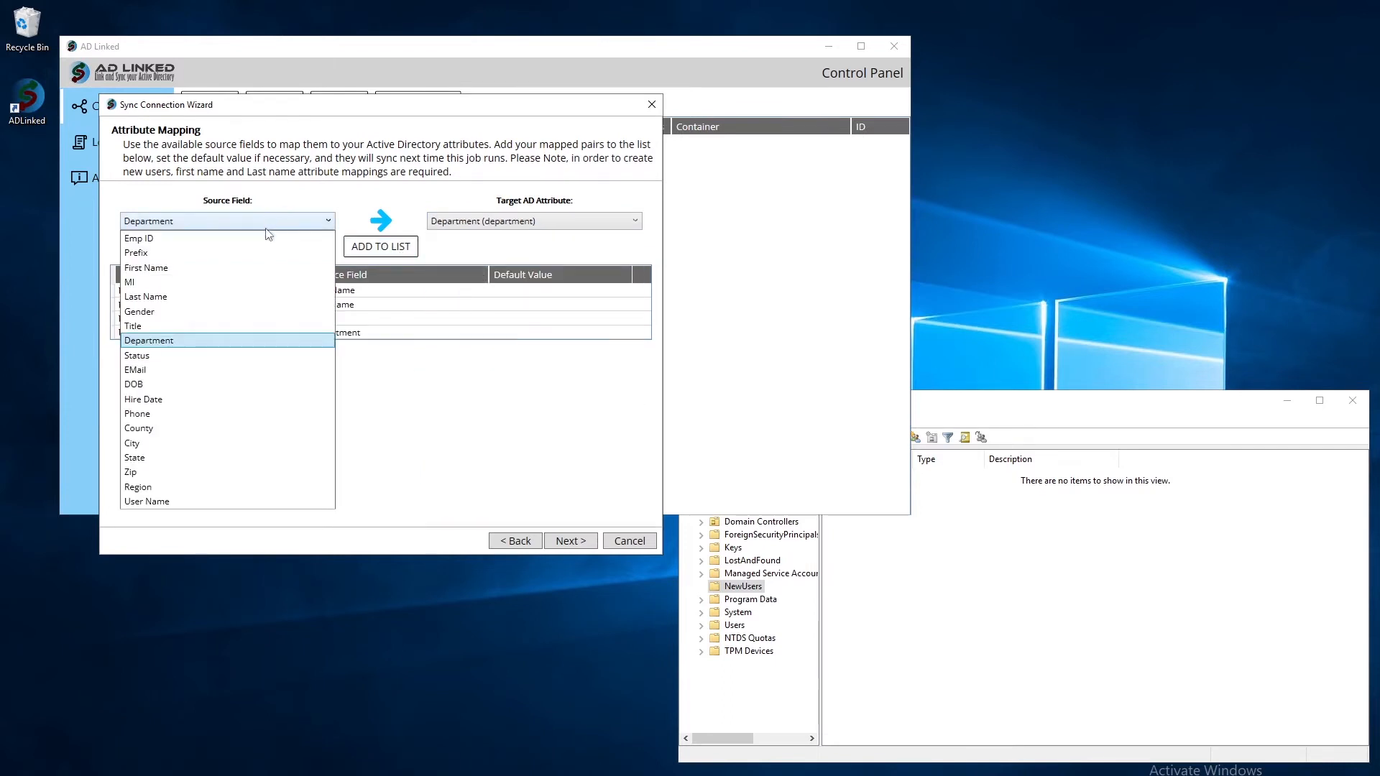
click(182, 415)
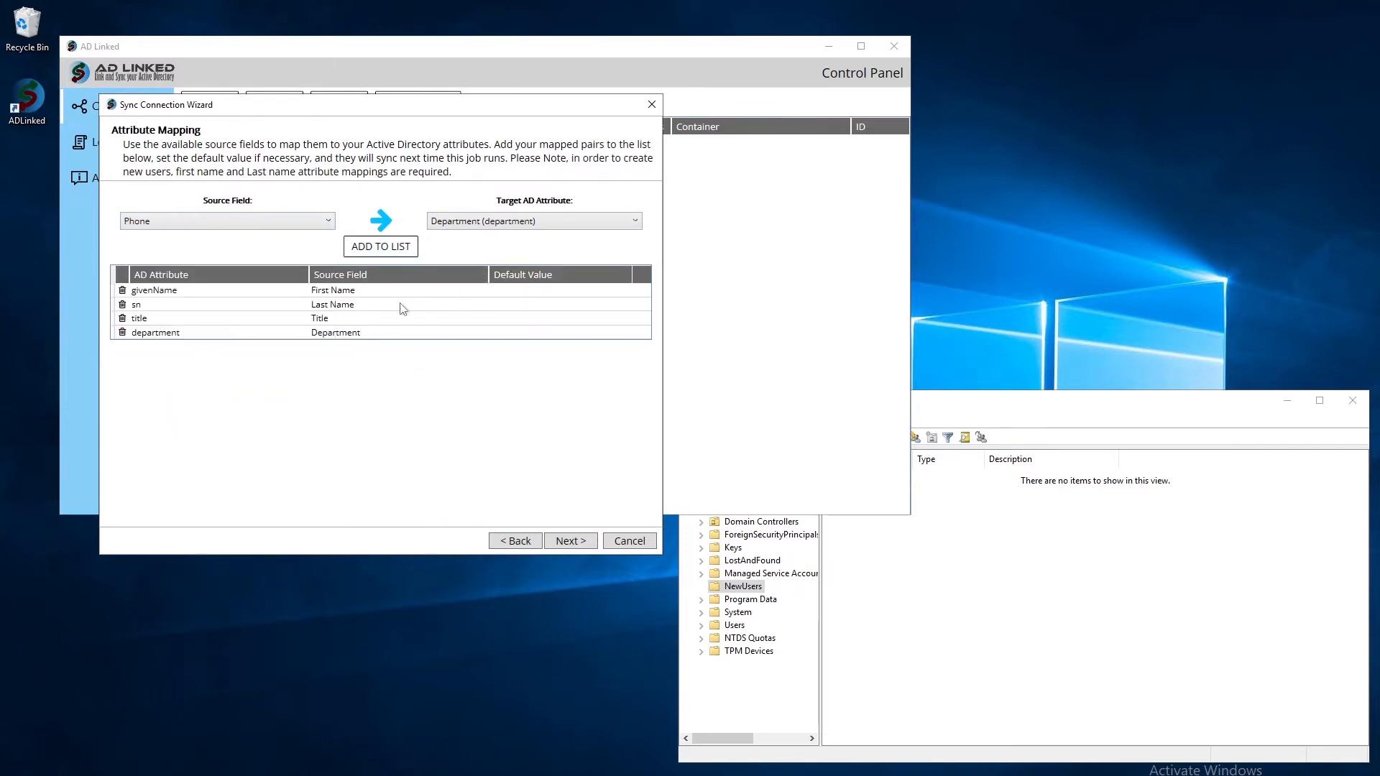
click(507, 224)
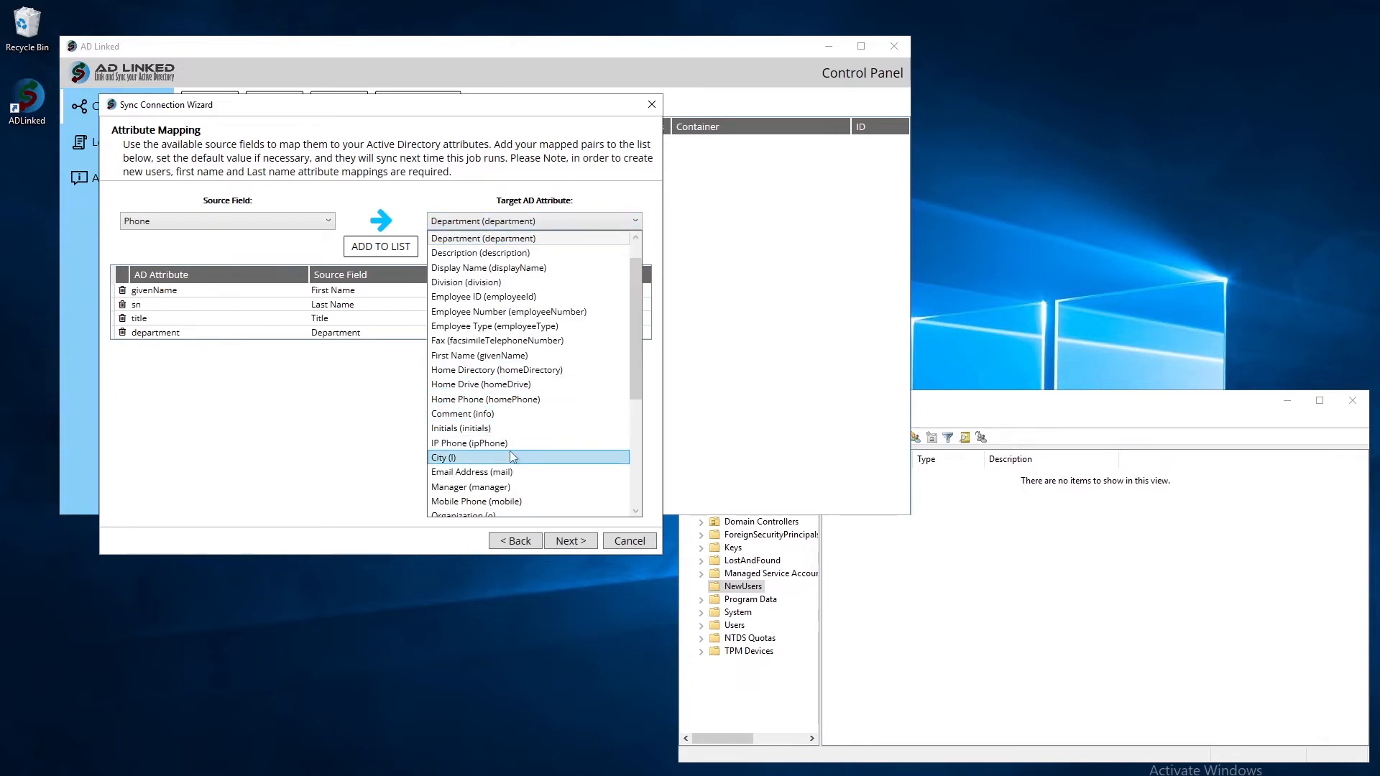
scroll(521, 460, down, 1)
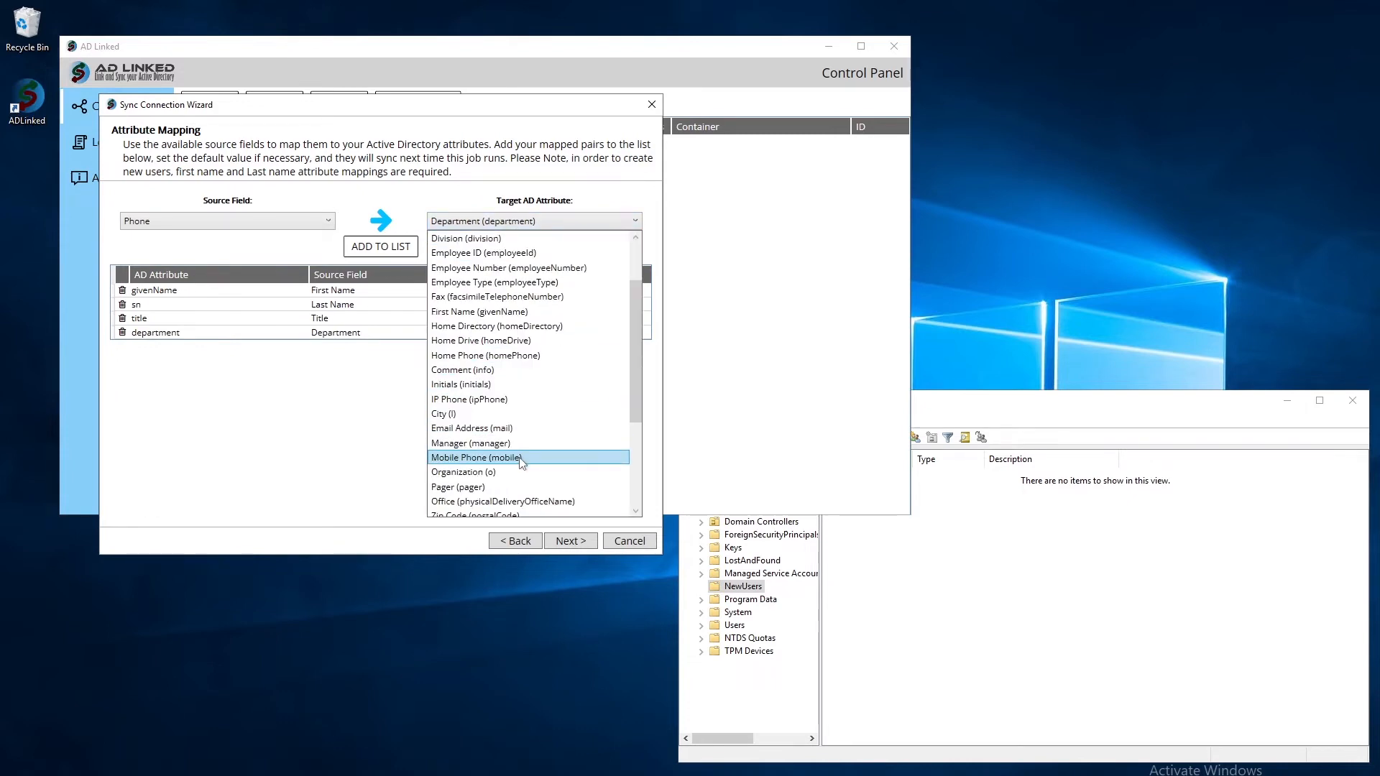
scroll(521, 461, down, 3)
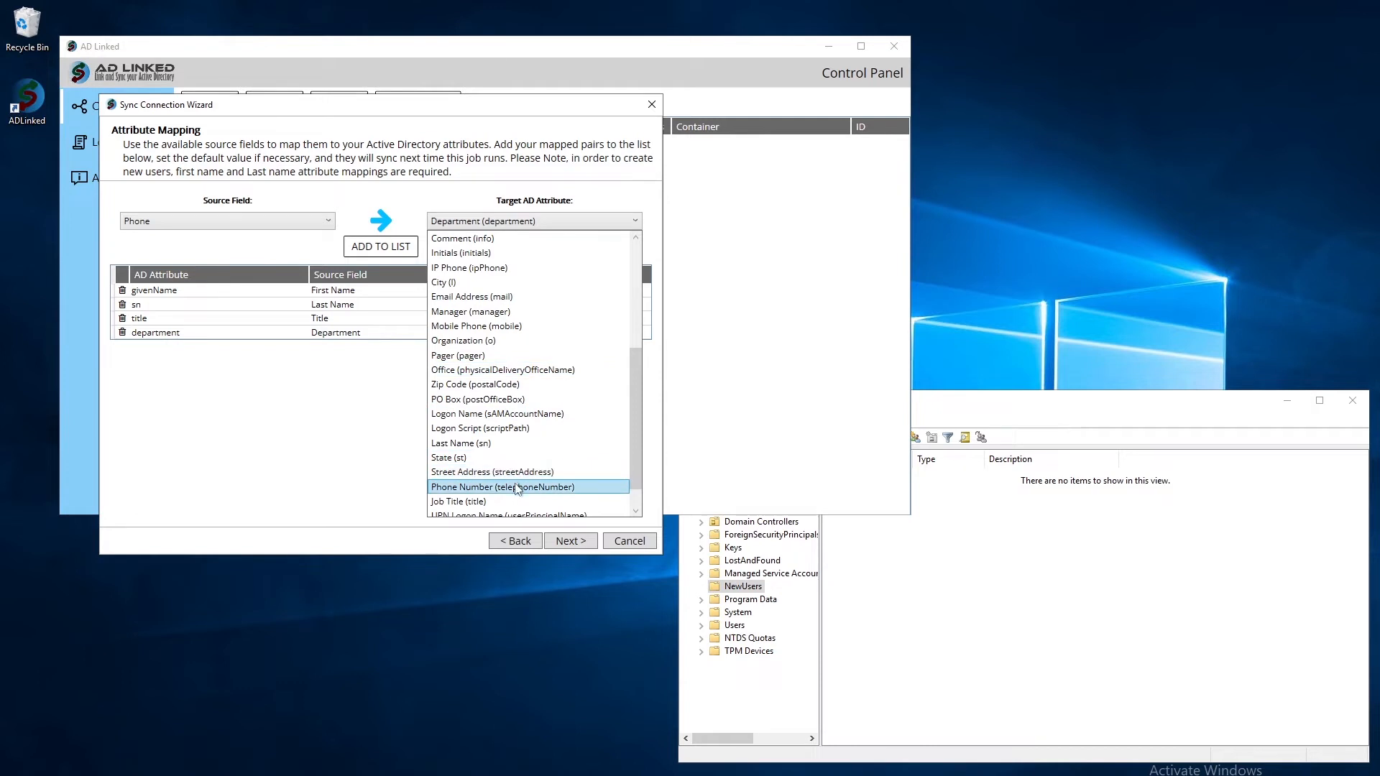
click(518, 488)
click(361, 246)
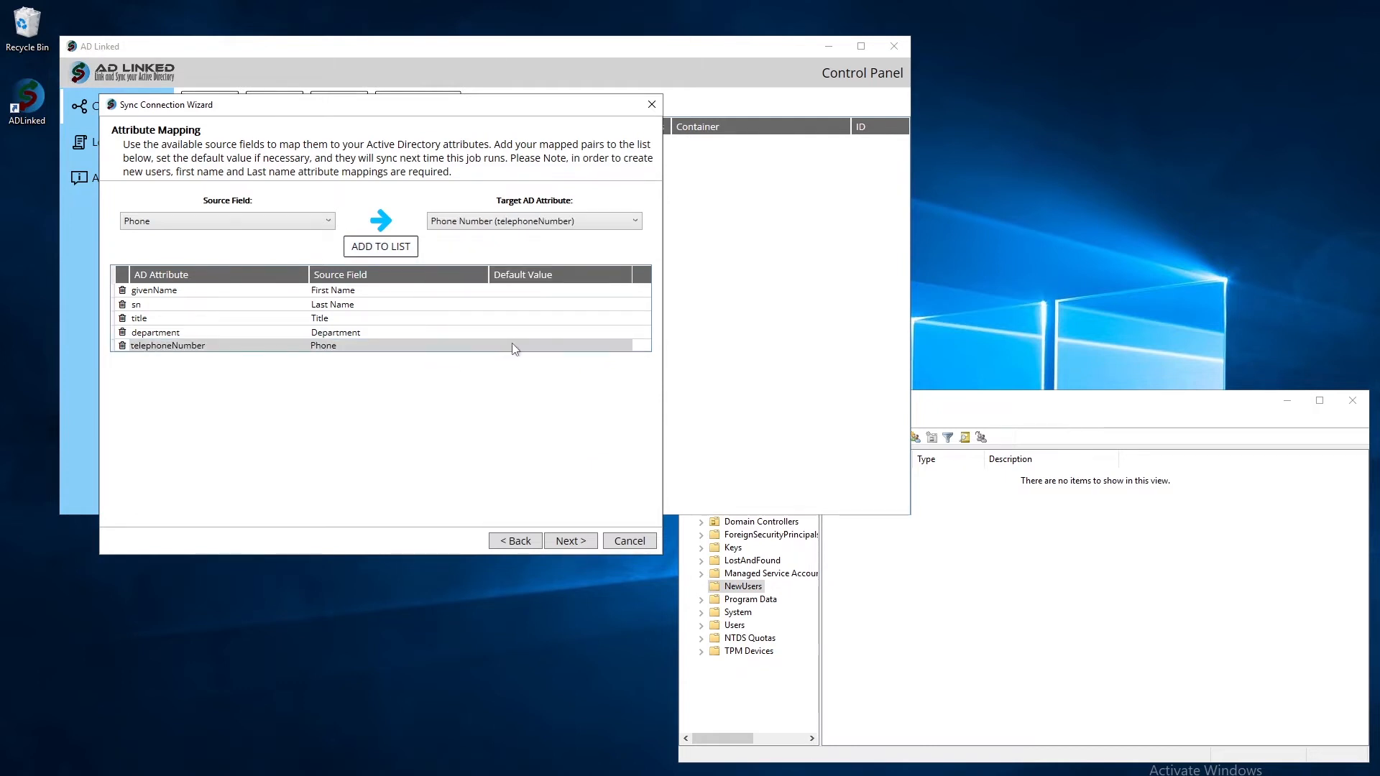
click(516, 348)
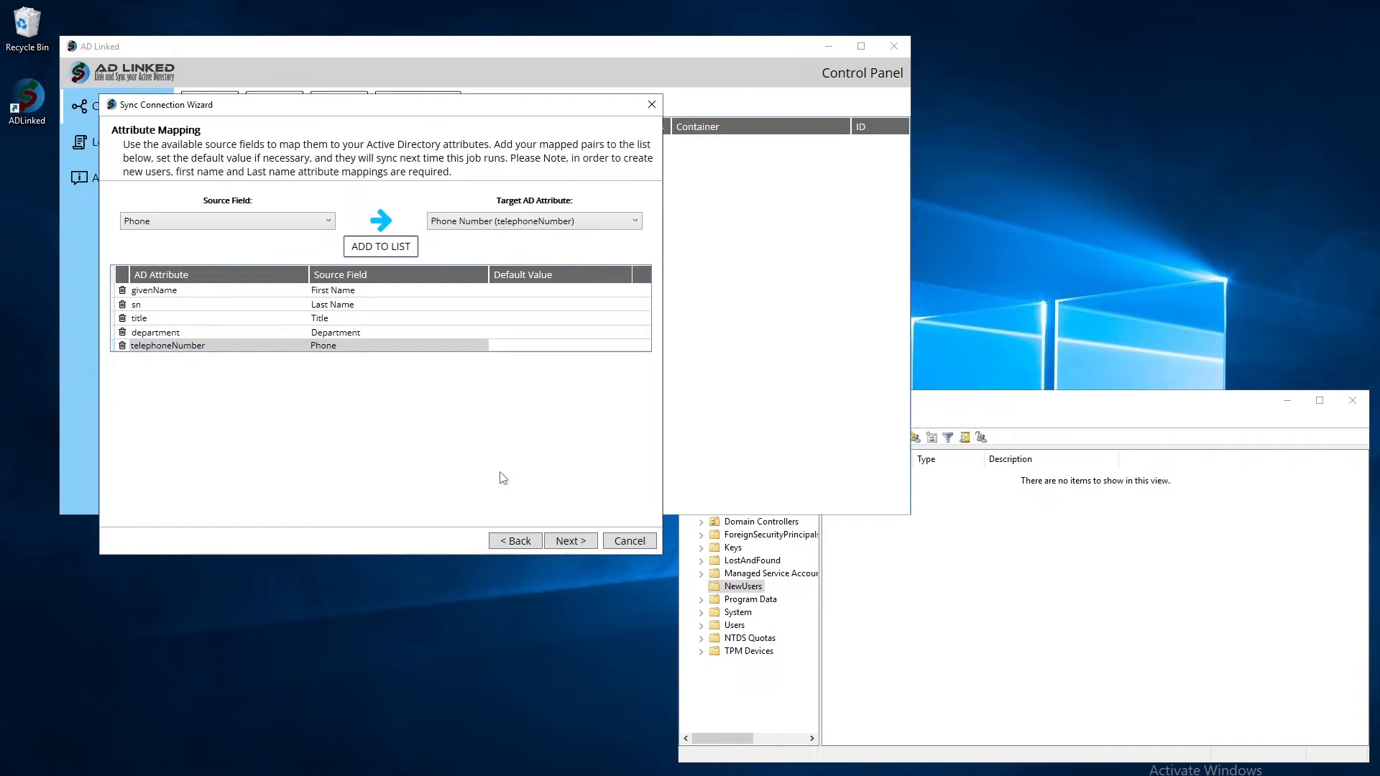
text((555) 999-8877)
Add a mapping from the City source field to the City (l) AD attribute.
click(287, 224)
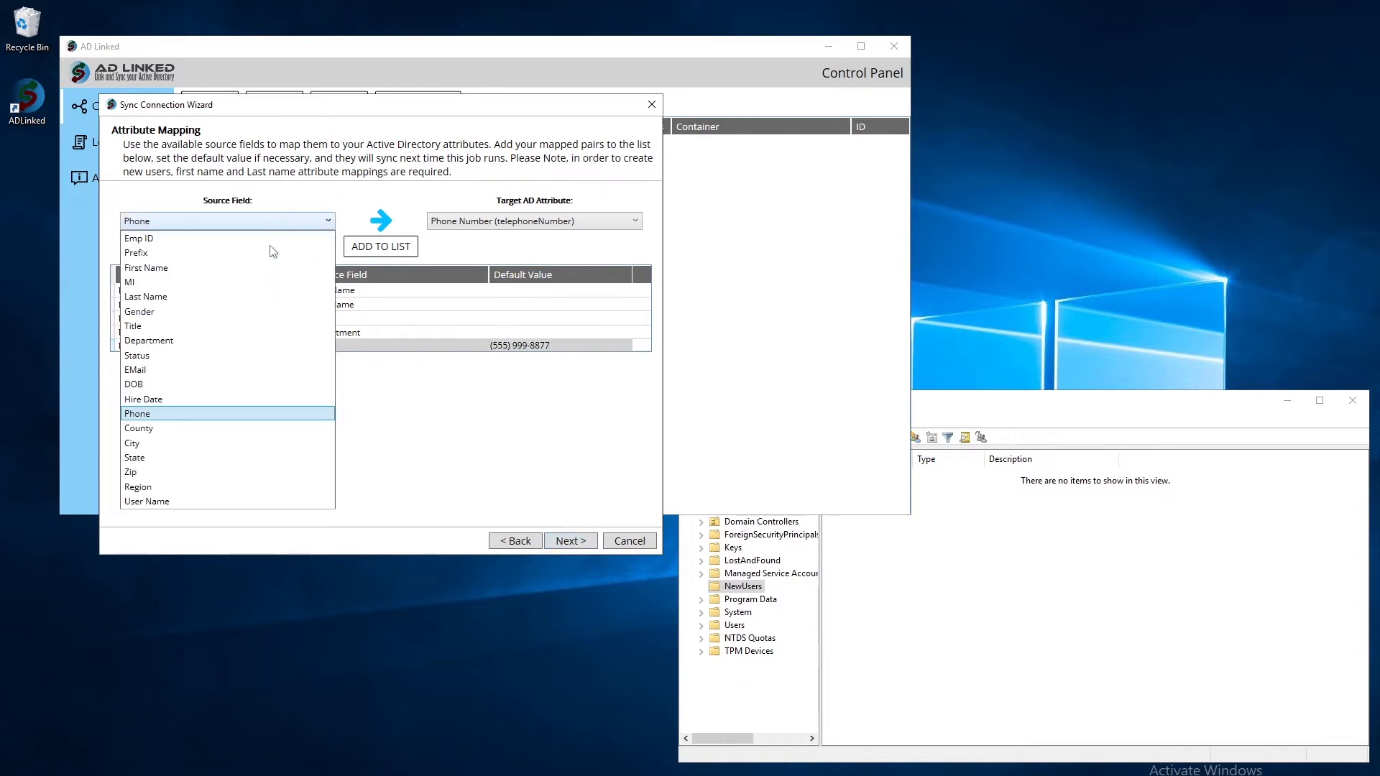
click(172, 440)
click(464, 224)
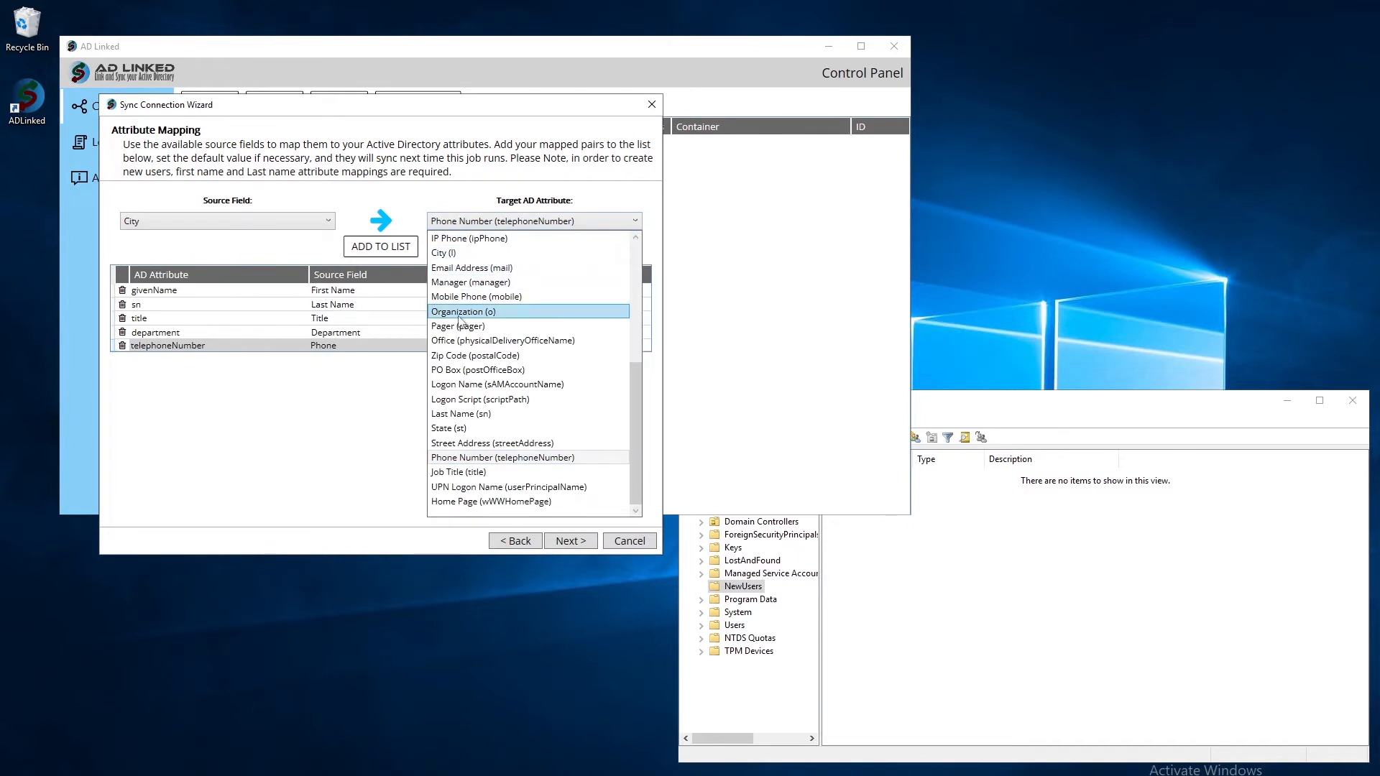
click(444, 253)
click(381, 247)
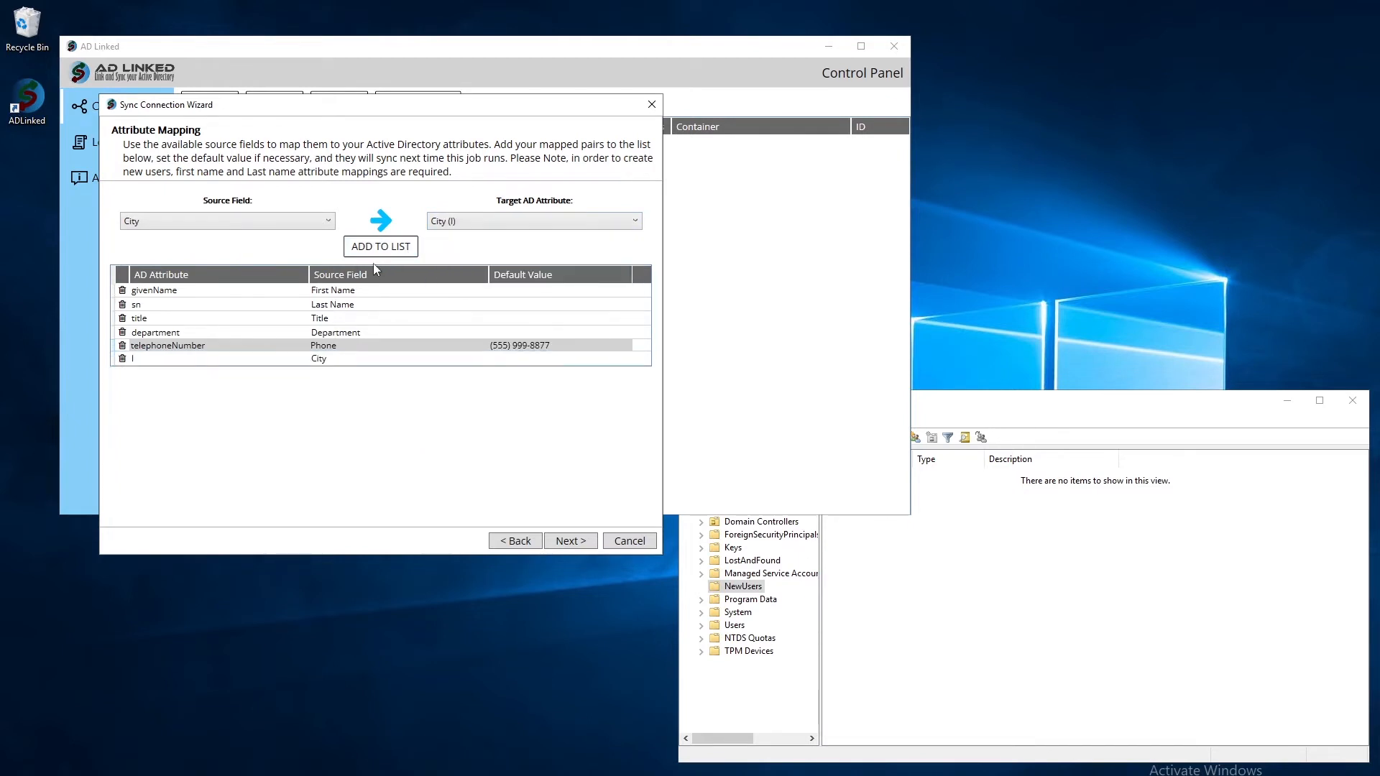
Add a mapping from the State source field to the State (st) AD attribute.
click(280, 223)
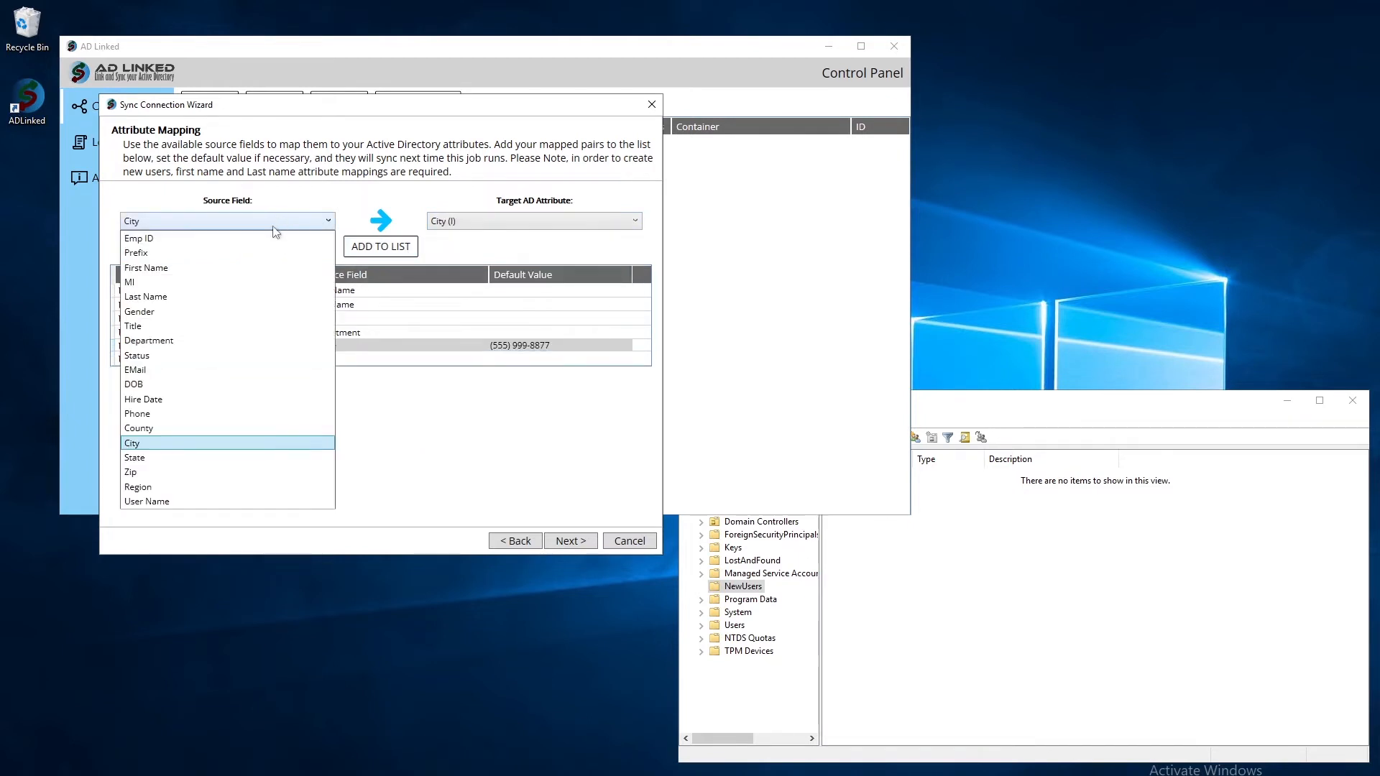
click(177, 457)
click(493, 224)
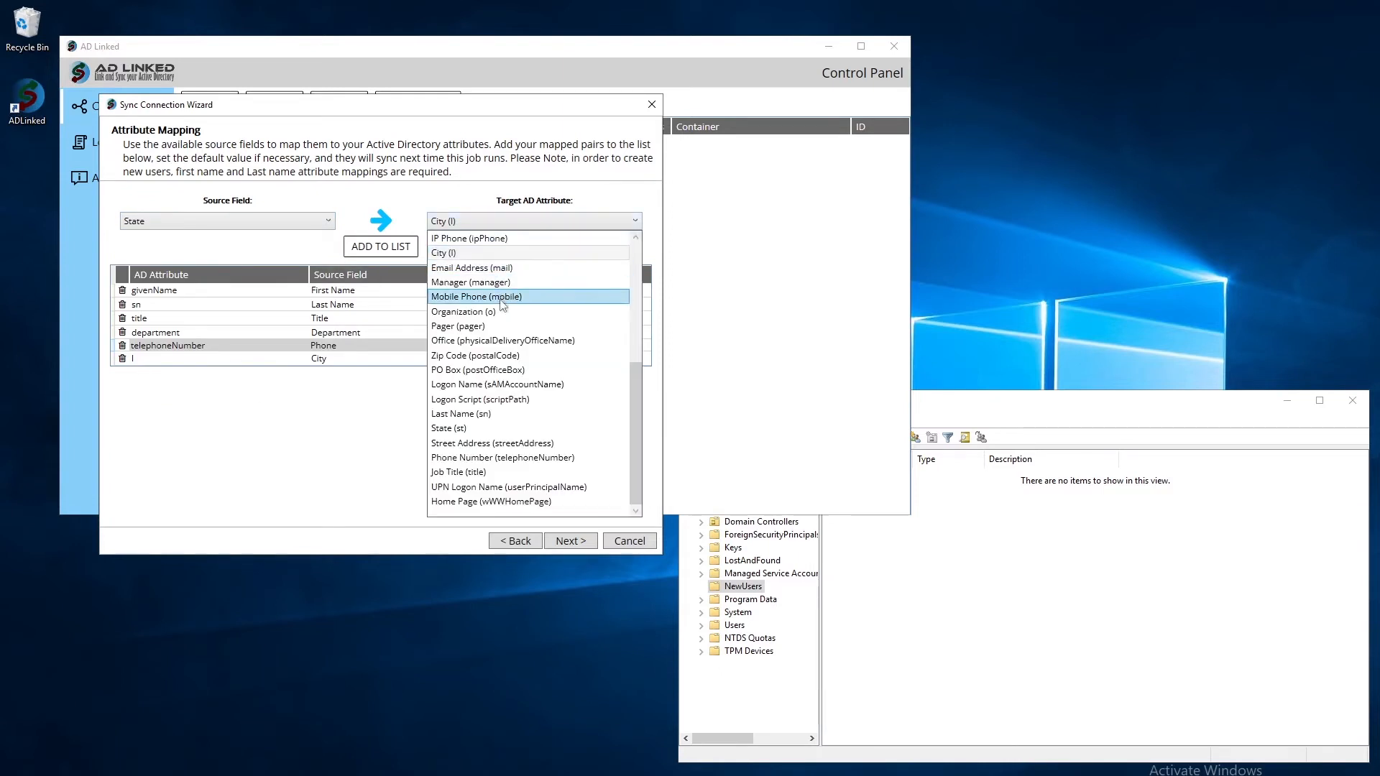
click(474, 429)
click(380, 247)
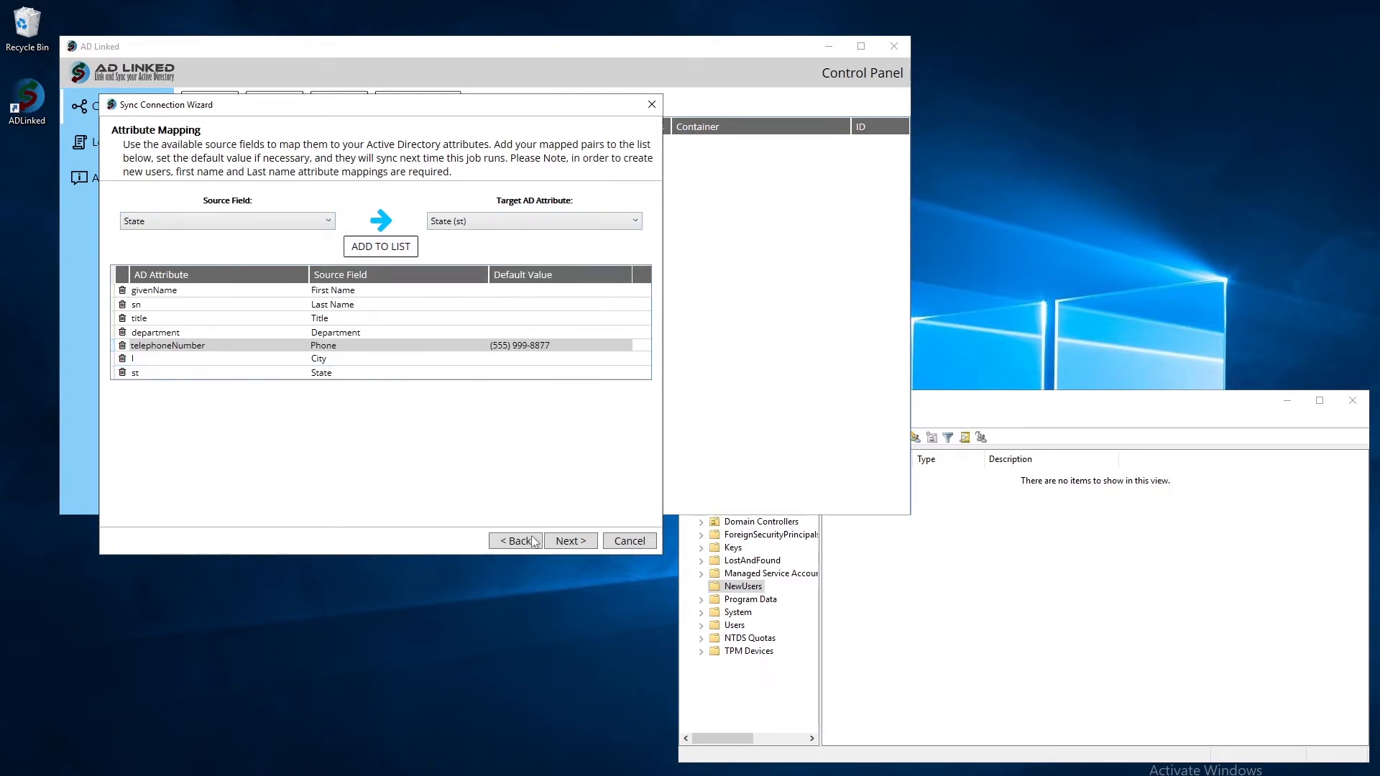
Enable new user creation and set the new user container to CN=NewUsers,DC=zeroone,DC=com.
click(566, 540)
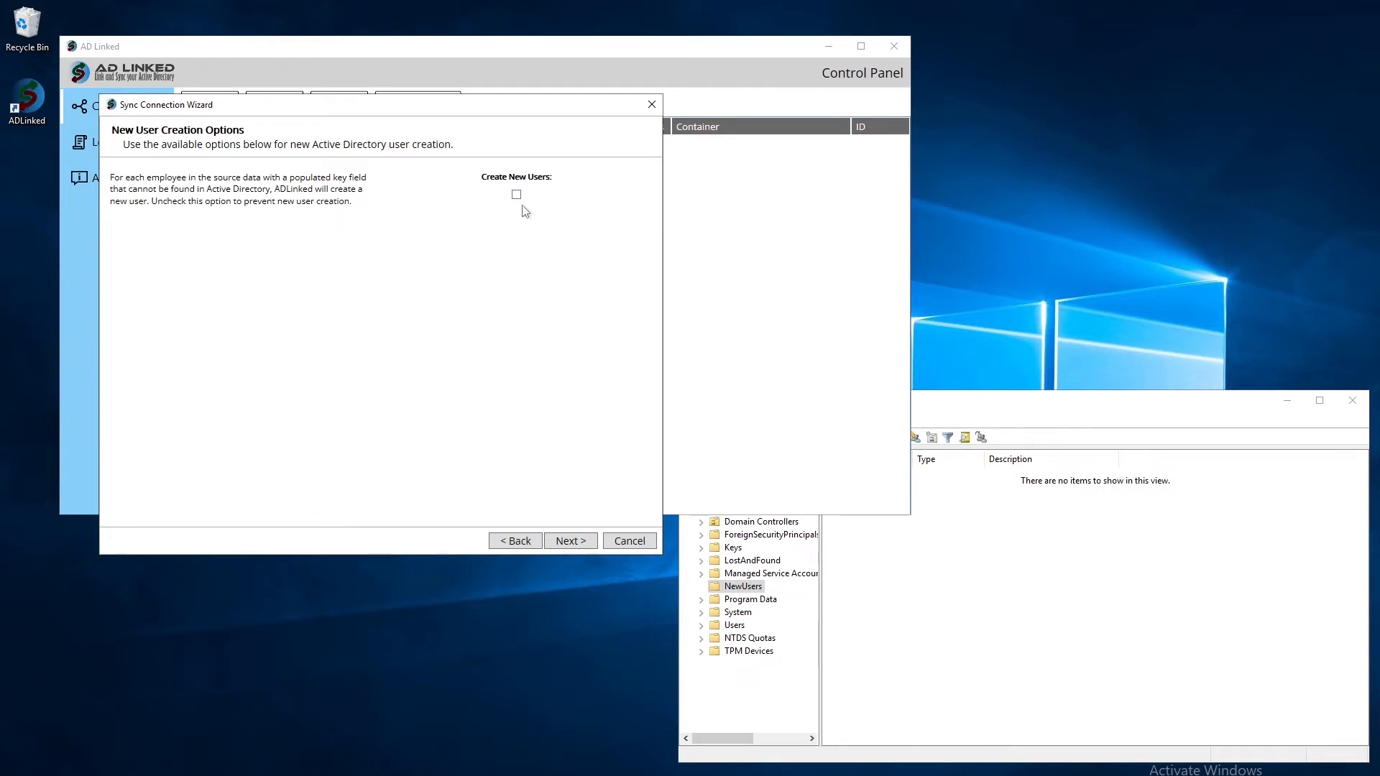
click(517, 194)
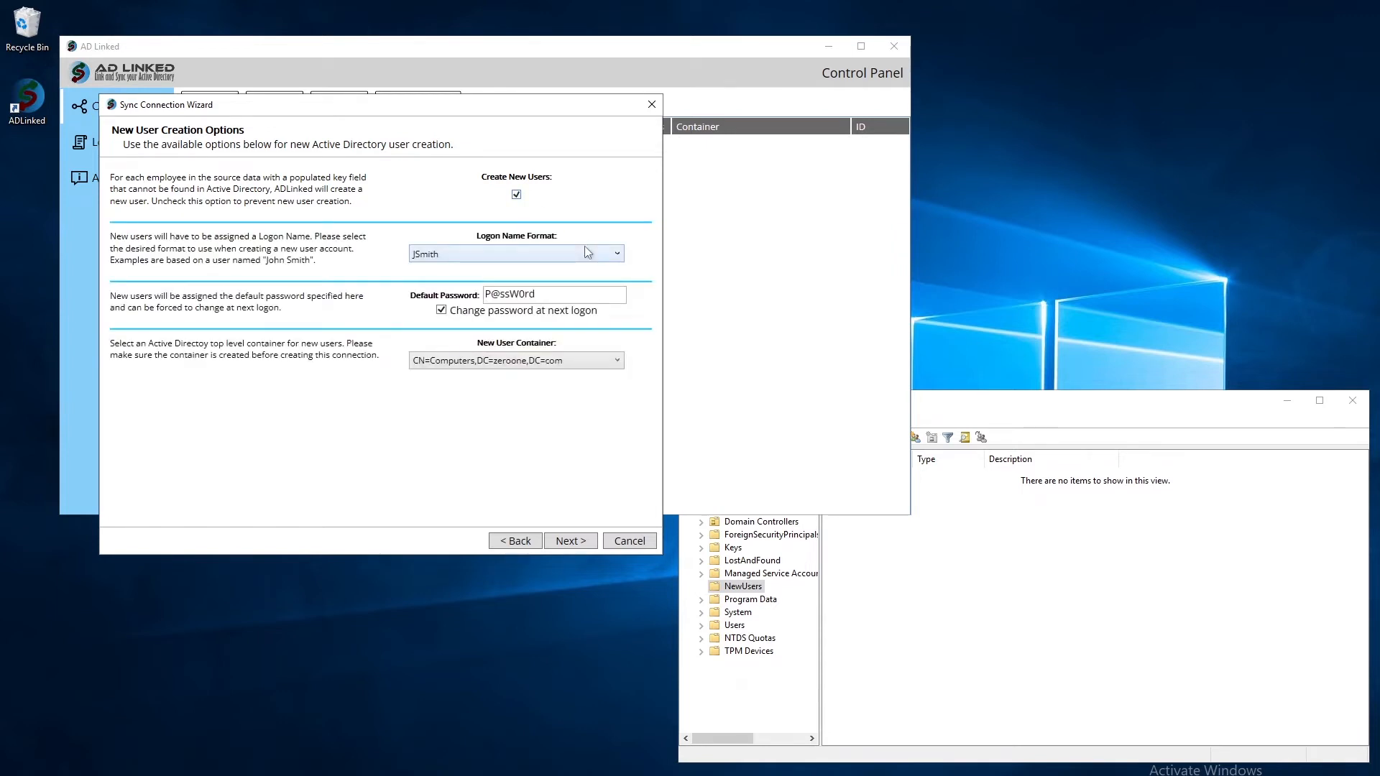
click(585, 251)
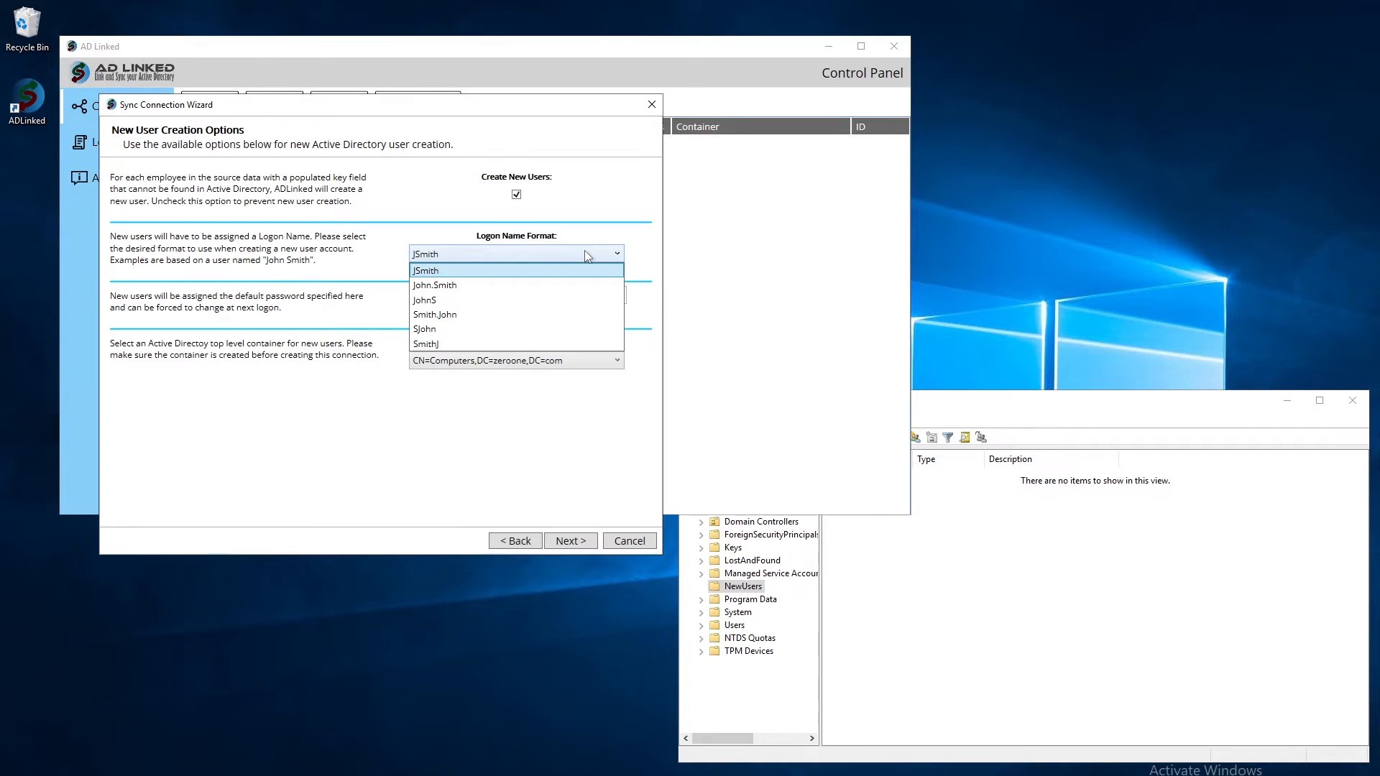
click(584, 253)
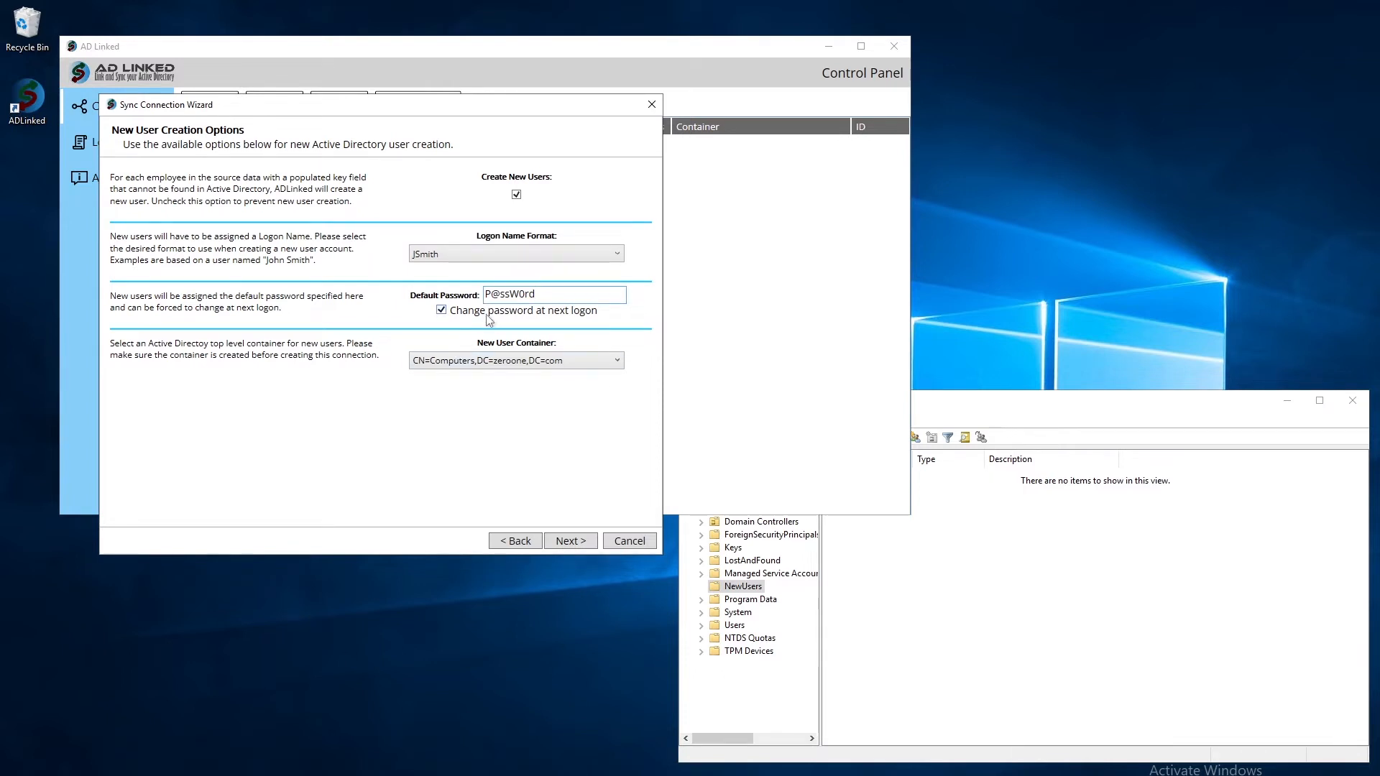
click(506, 364)
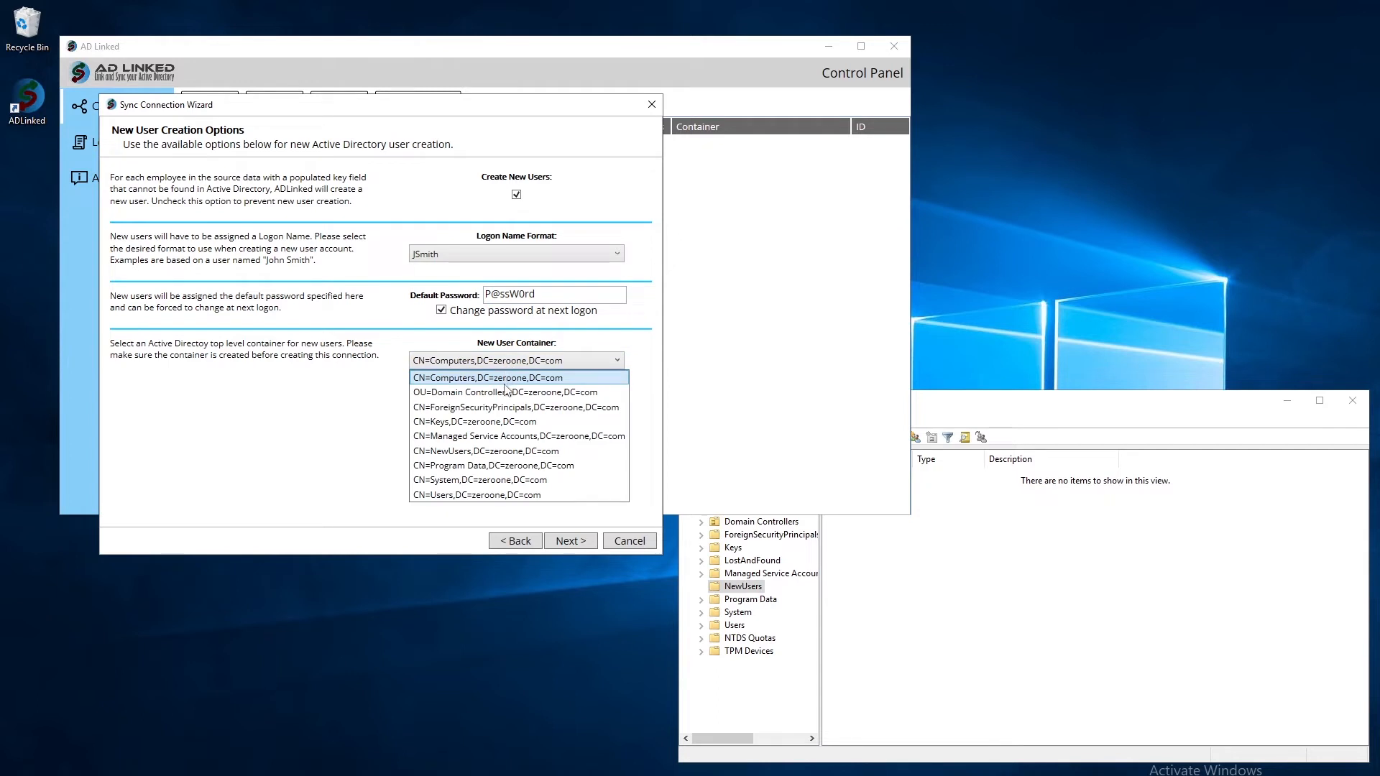
click(506, 452)
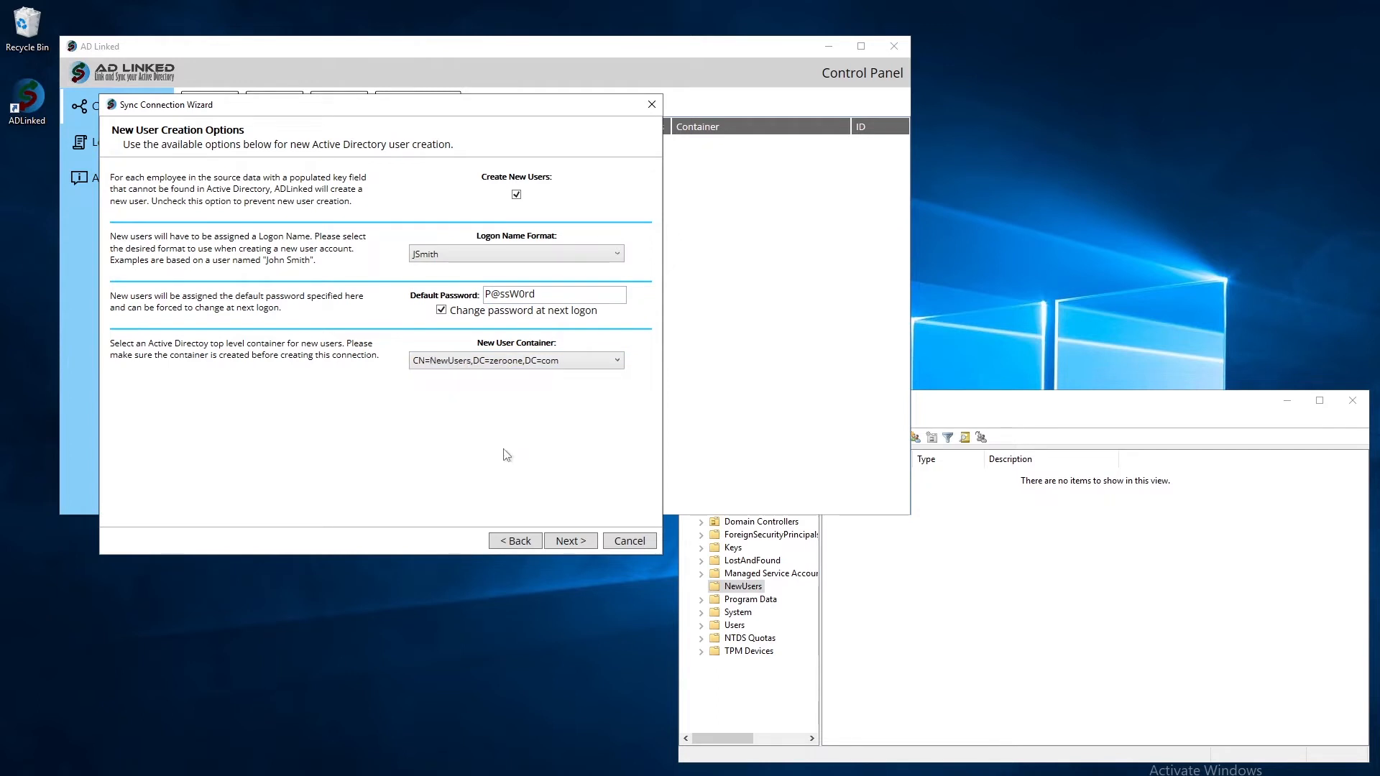
click(560, 542)
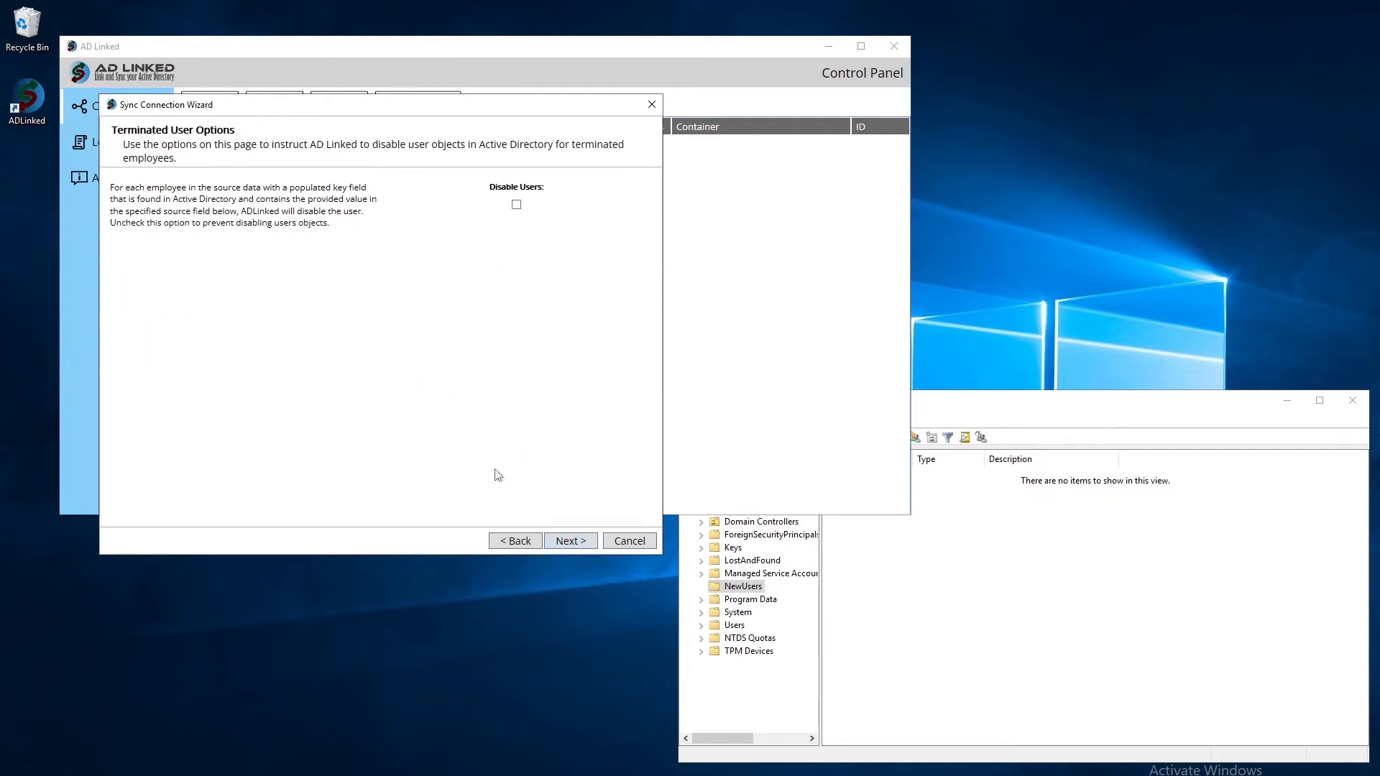
Try the Disable Users option with Status as the terminated employee field, and switch the option back off.
click(516, 205)
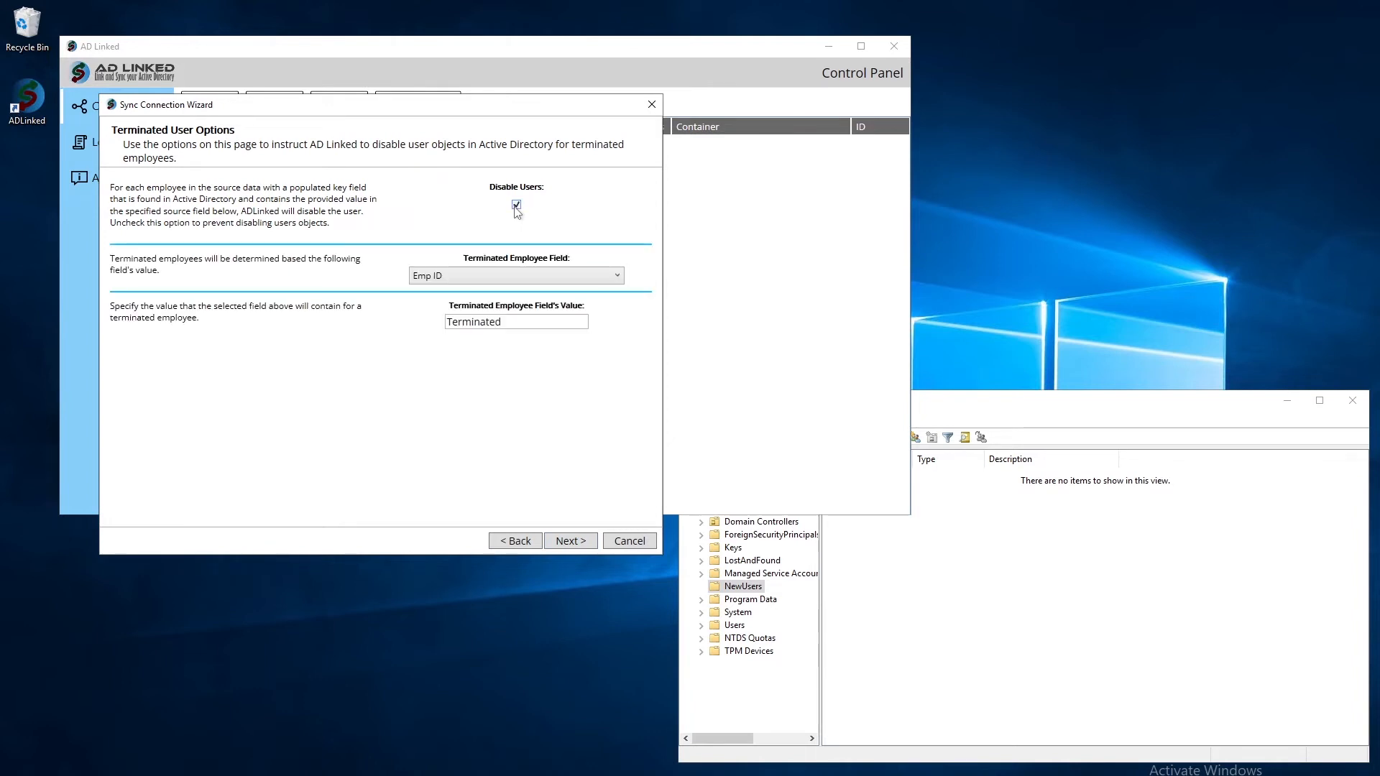
click(507, 275)
click(507, 275)
click(509, 278)
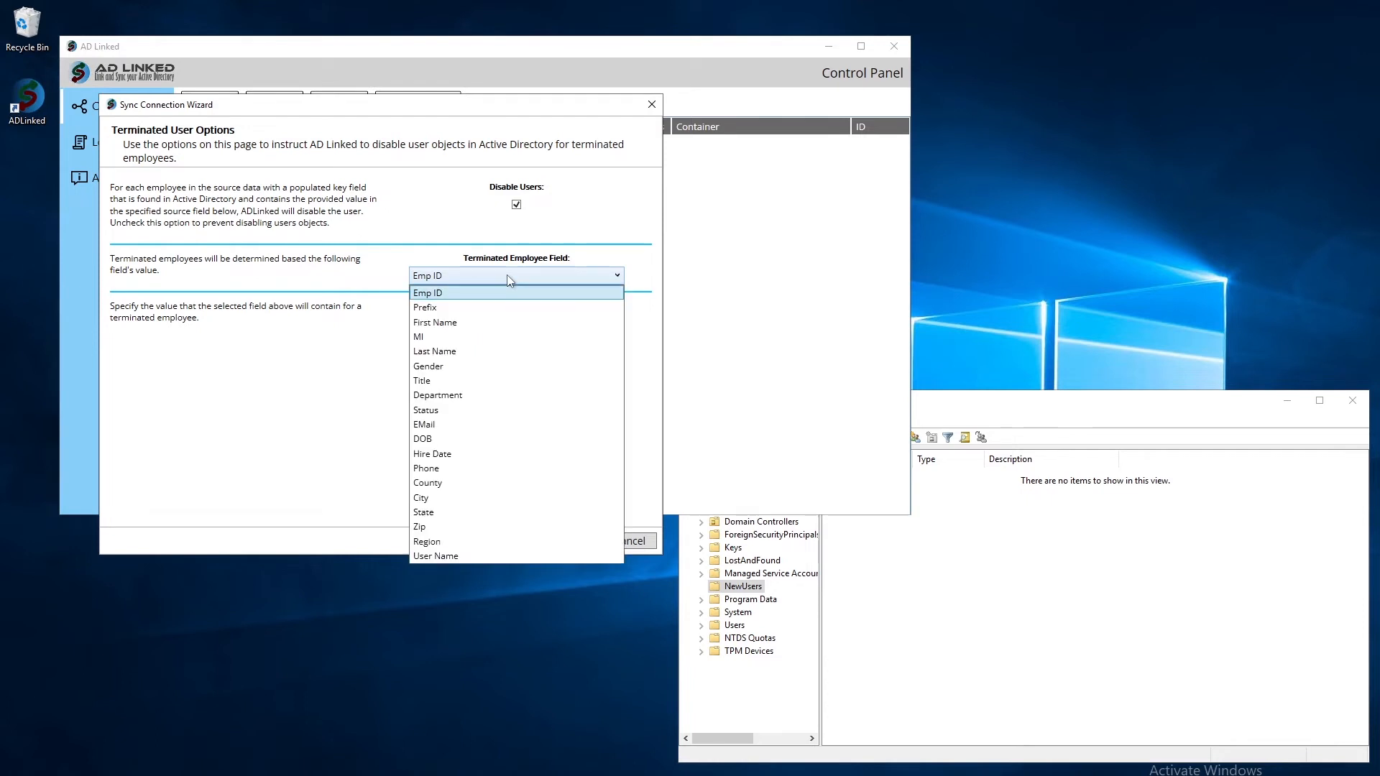
click(472, 410)
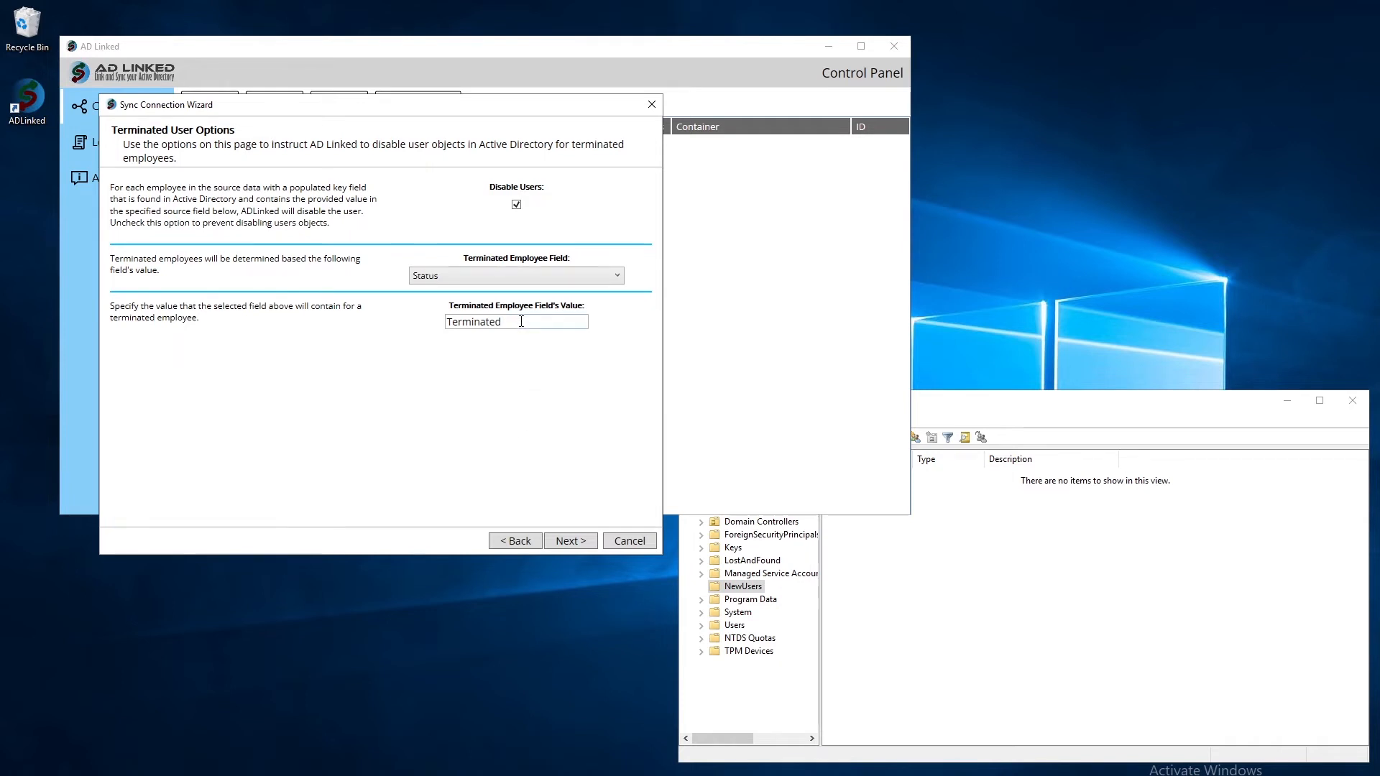
click(517, 206)
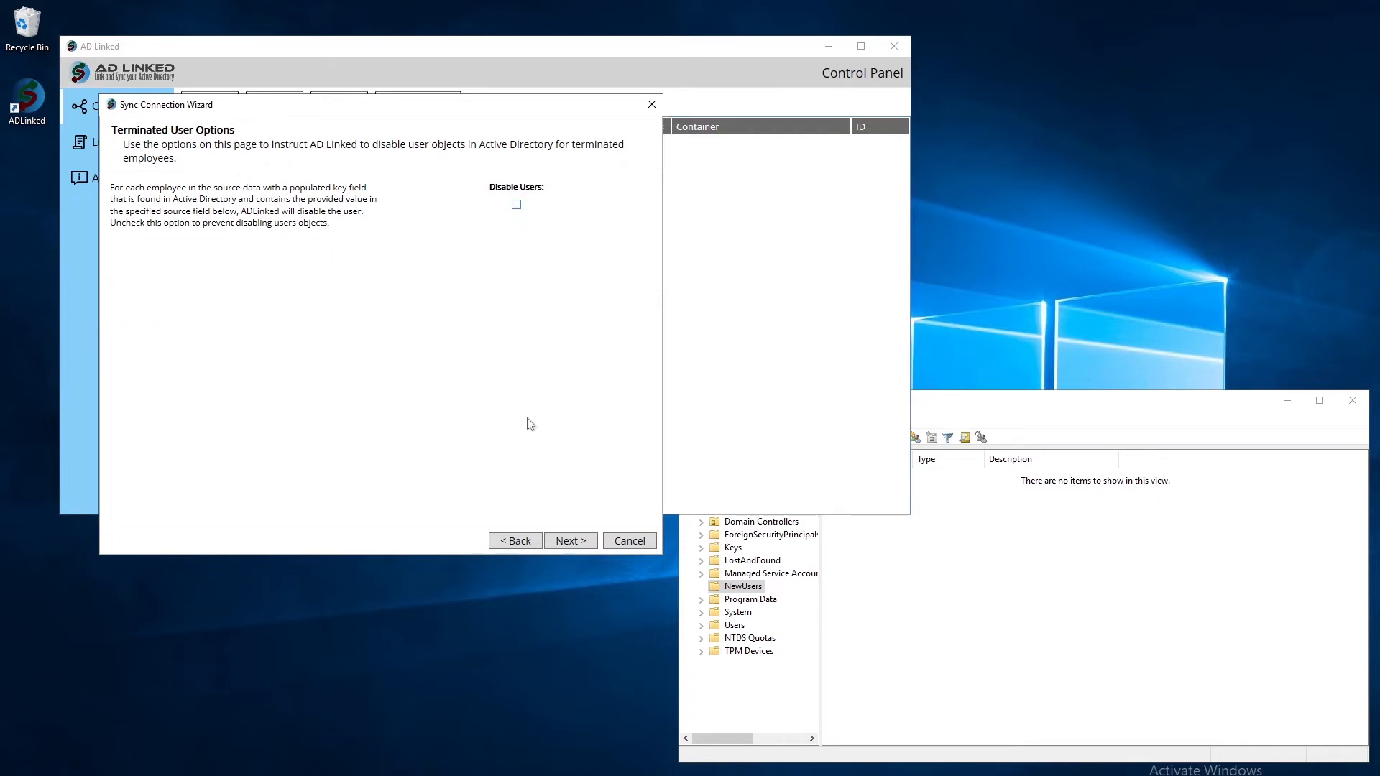
Pair the Employee ID (employeeId) AD key attribute with the Emp ID source key field in the sync connection options.
click(579, 545)
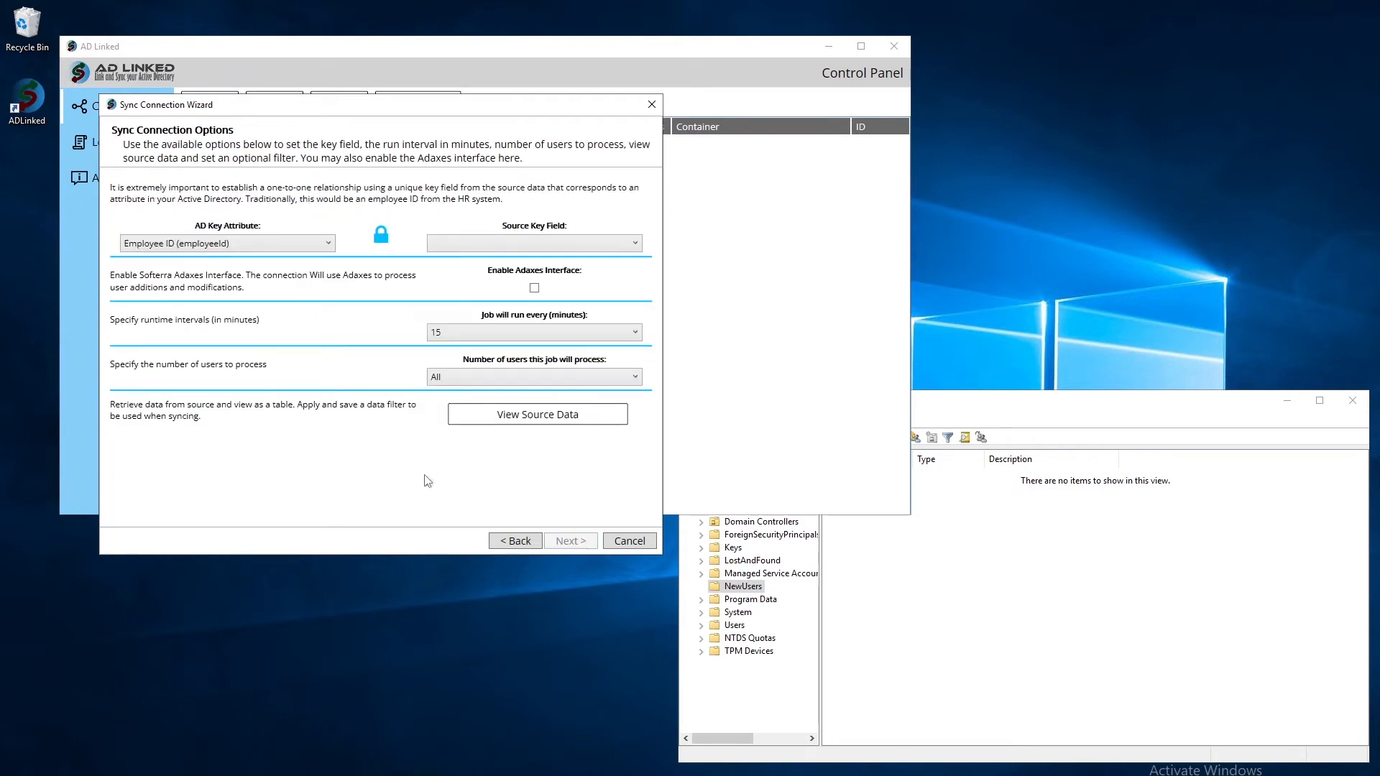
click(321, 245)
click(320, 245)
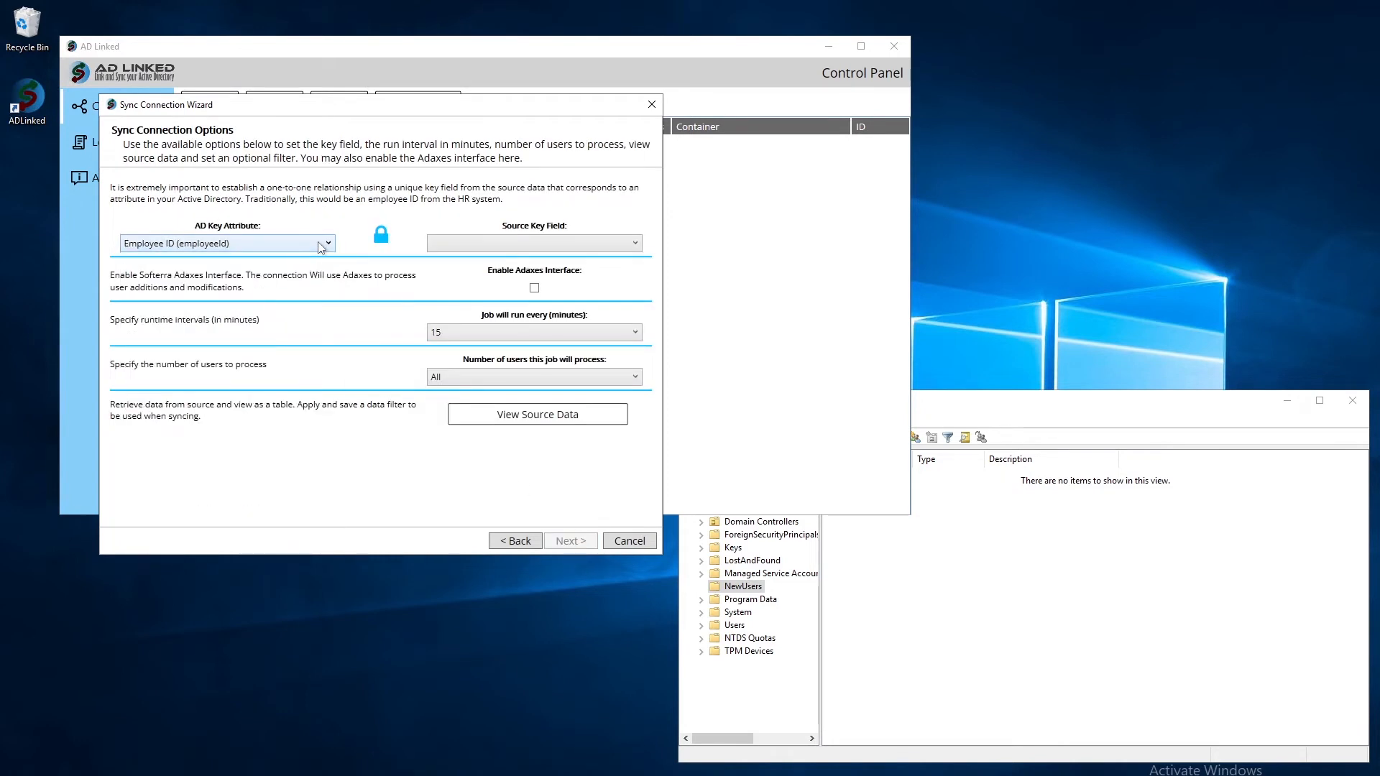
click(474, 246)
click(474, 263)
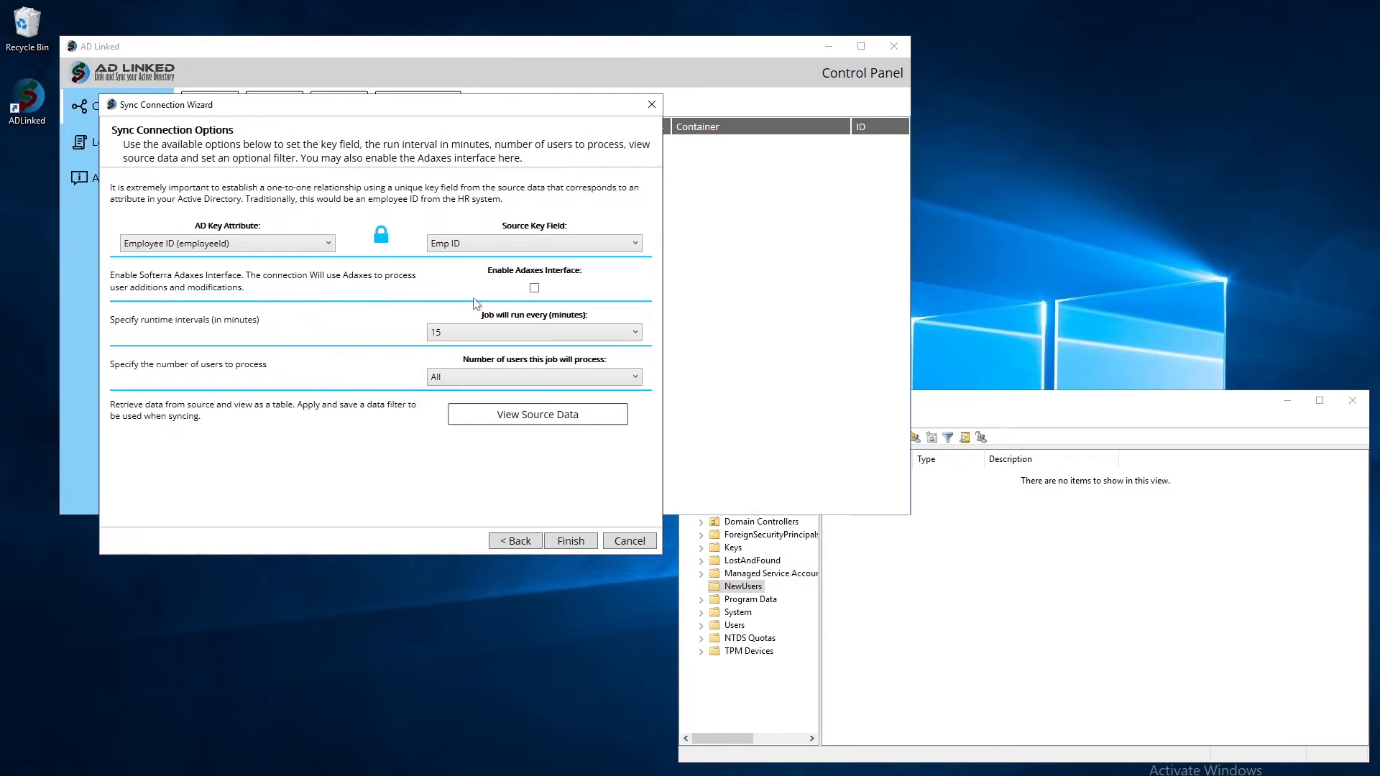
Try enabling the Adaxes interface to preview its host and credential settings, and switch it back off.
click(534, 289)
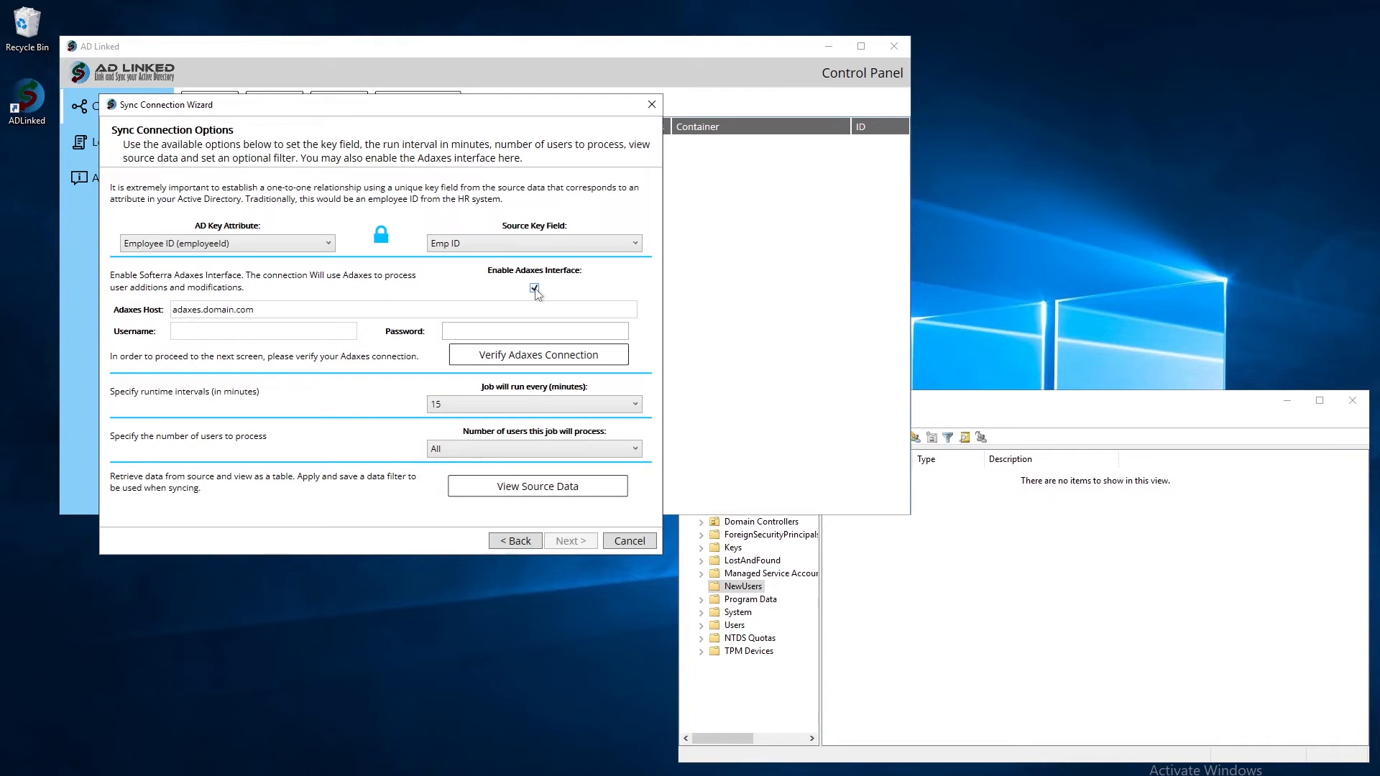
click(534, 289)
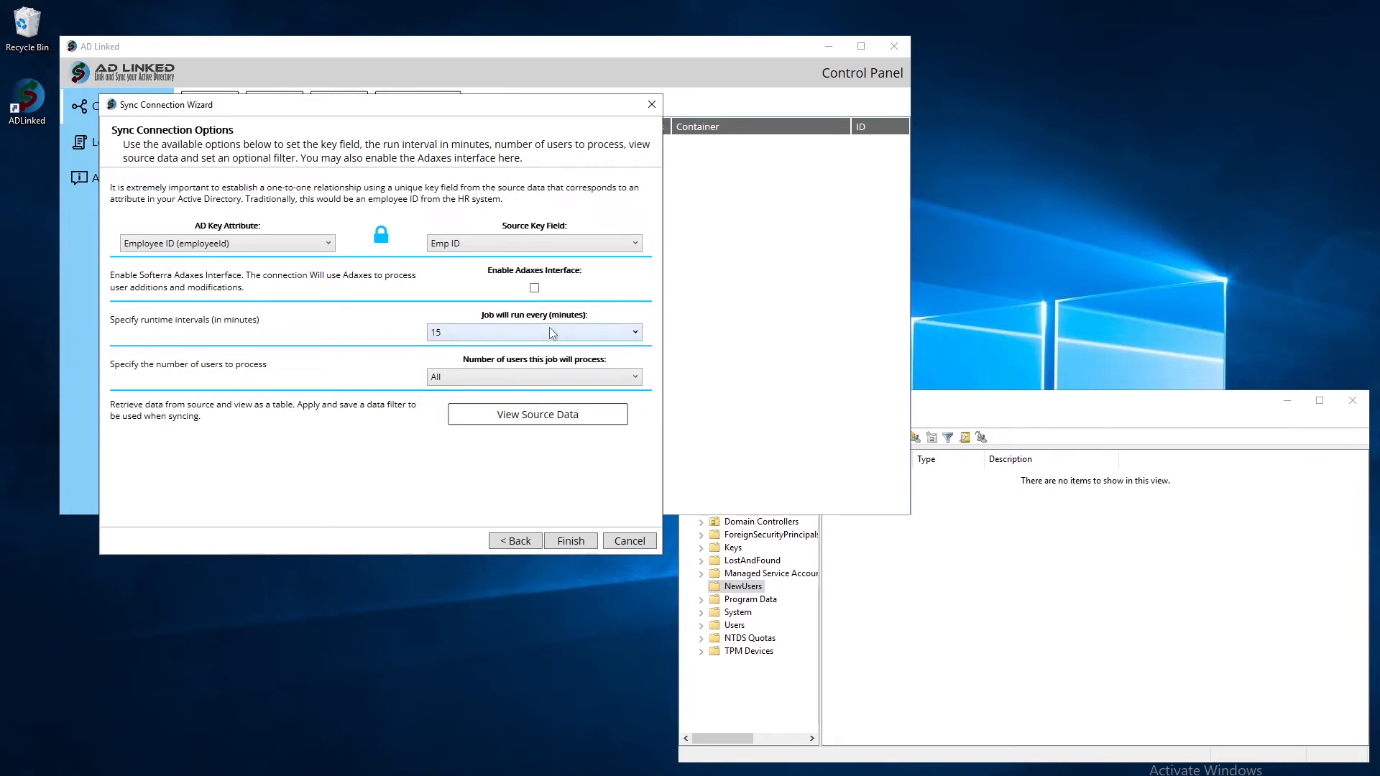
click(534, 288)
click(348, 311)
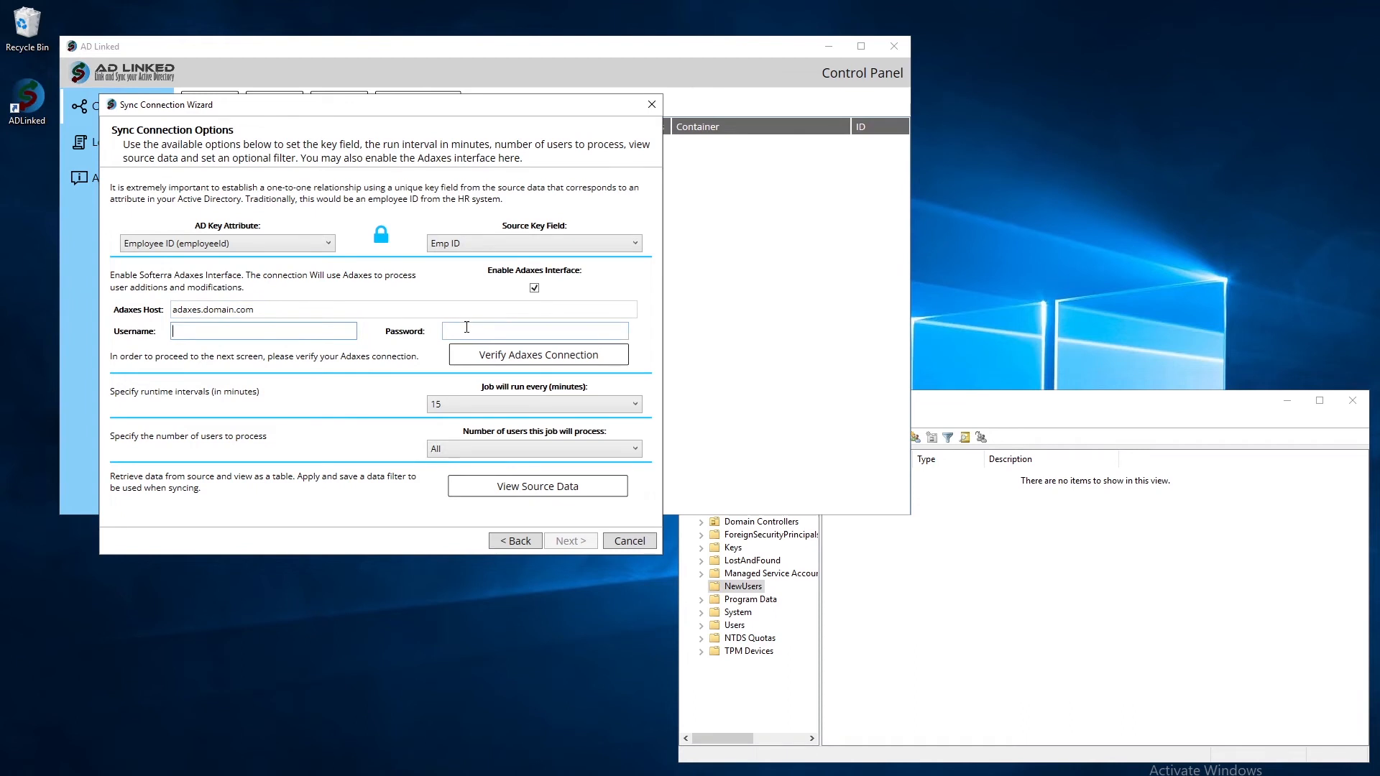
click(534, 288)
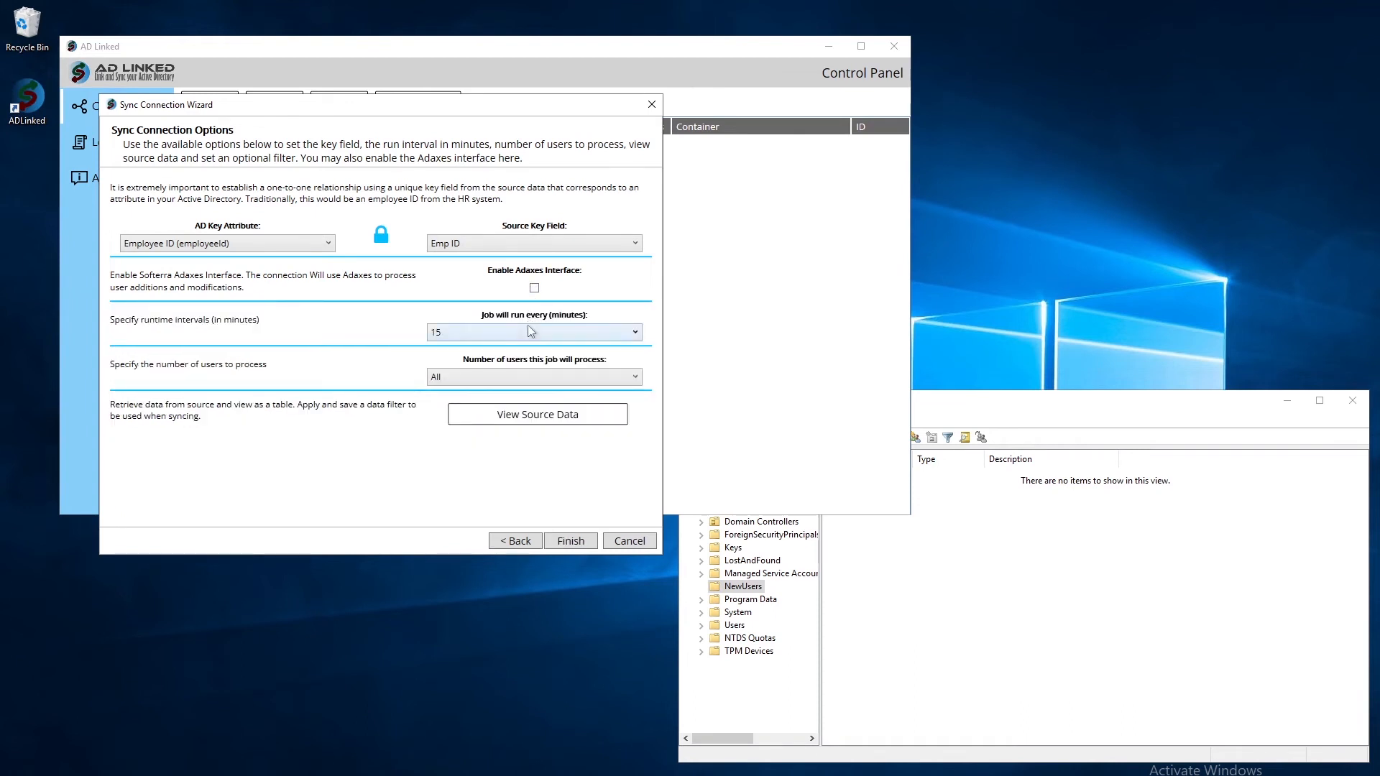
Set the job to run every 30 minutes and limit the number of users it processes to 5.
click(532, 331)
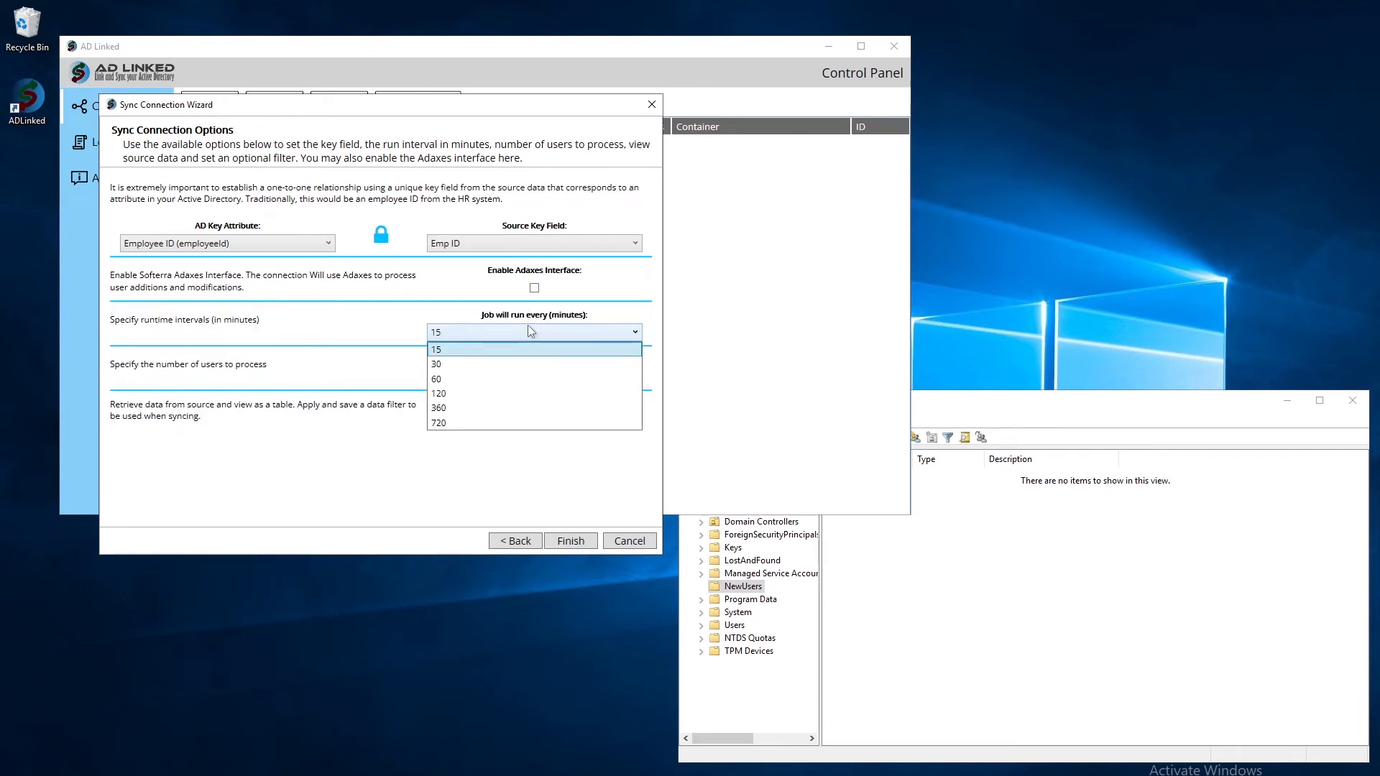
click(471, 365)
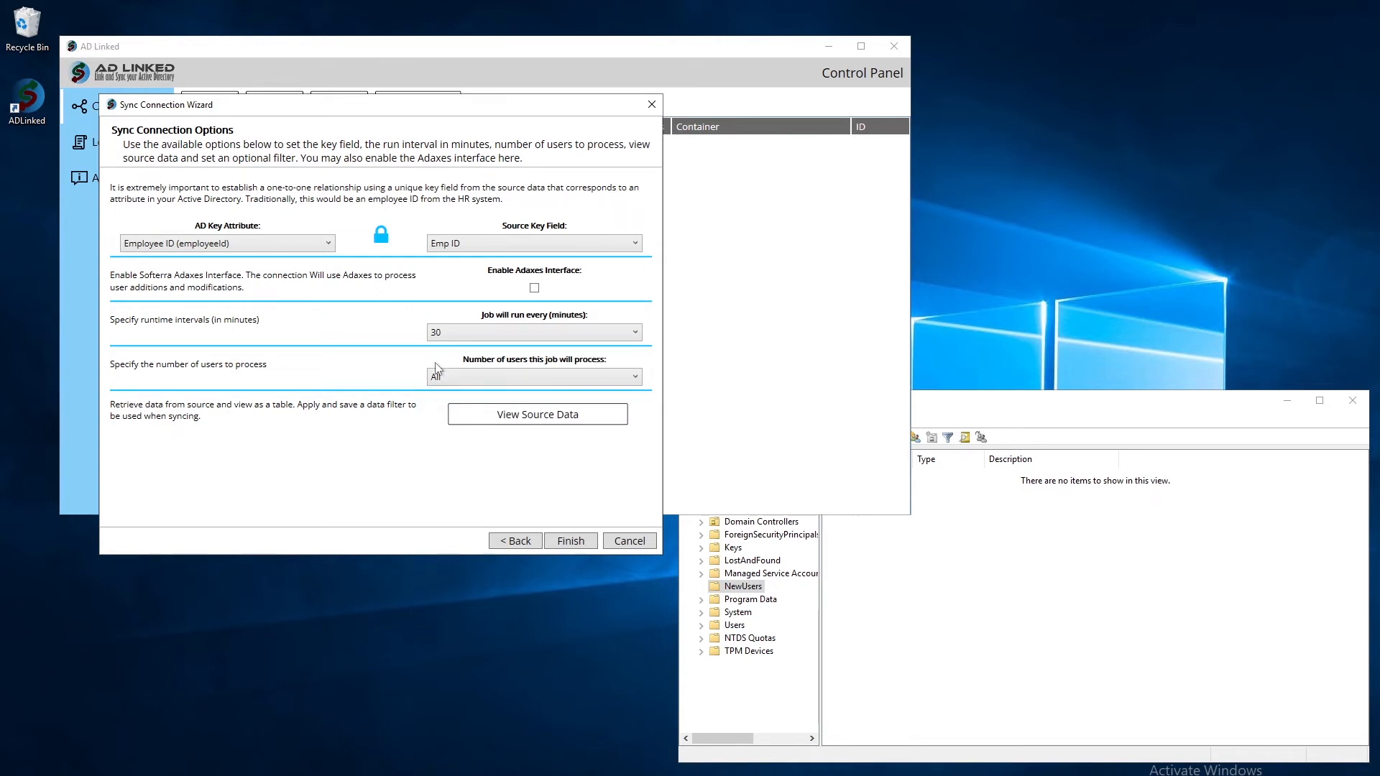
click(445, 380)
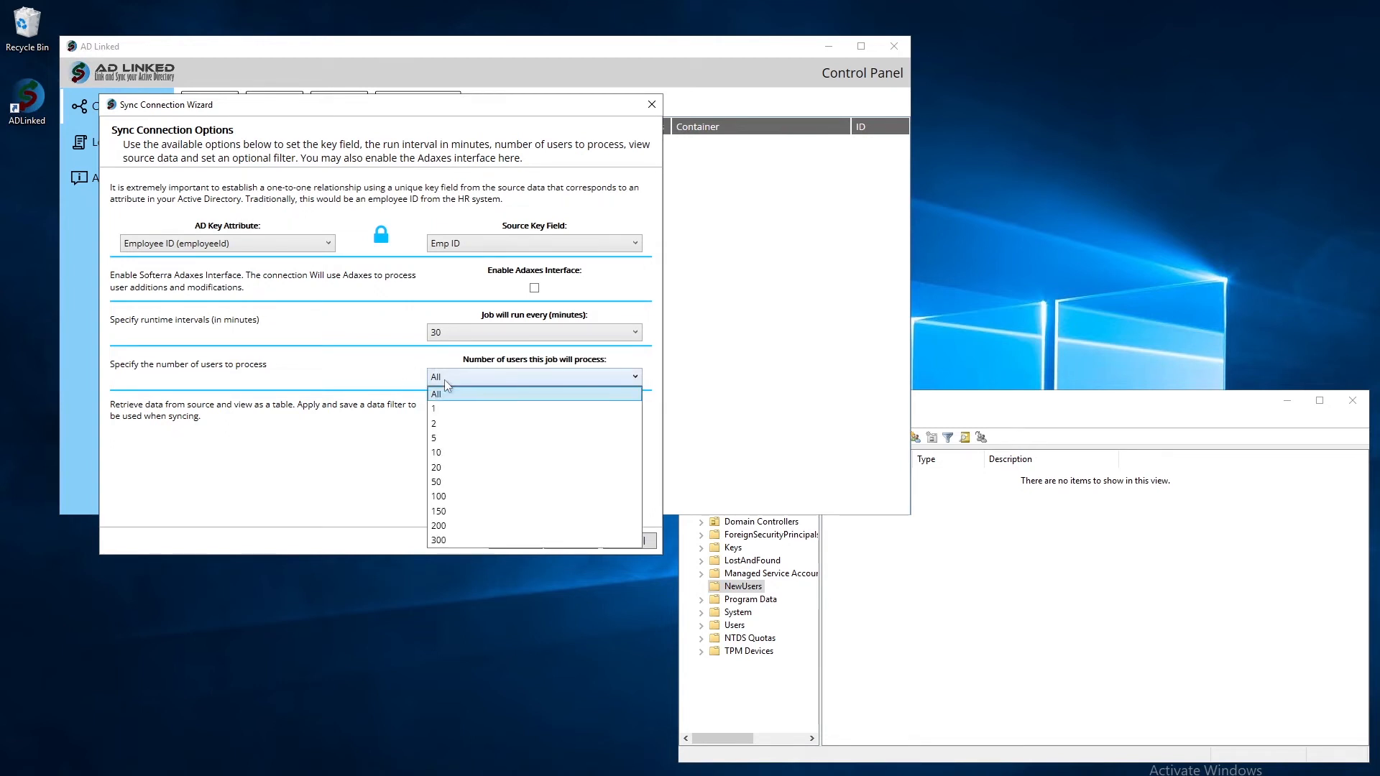
click(442, 438)
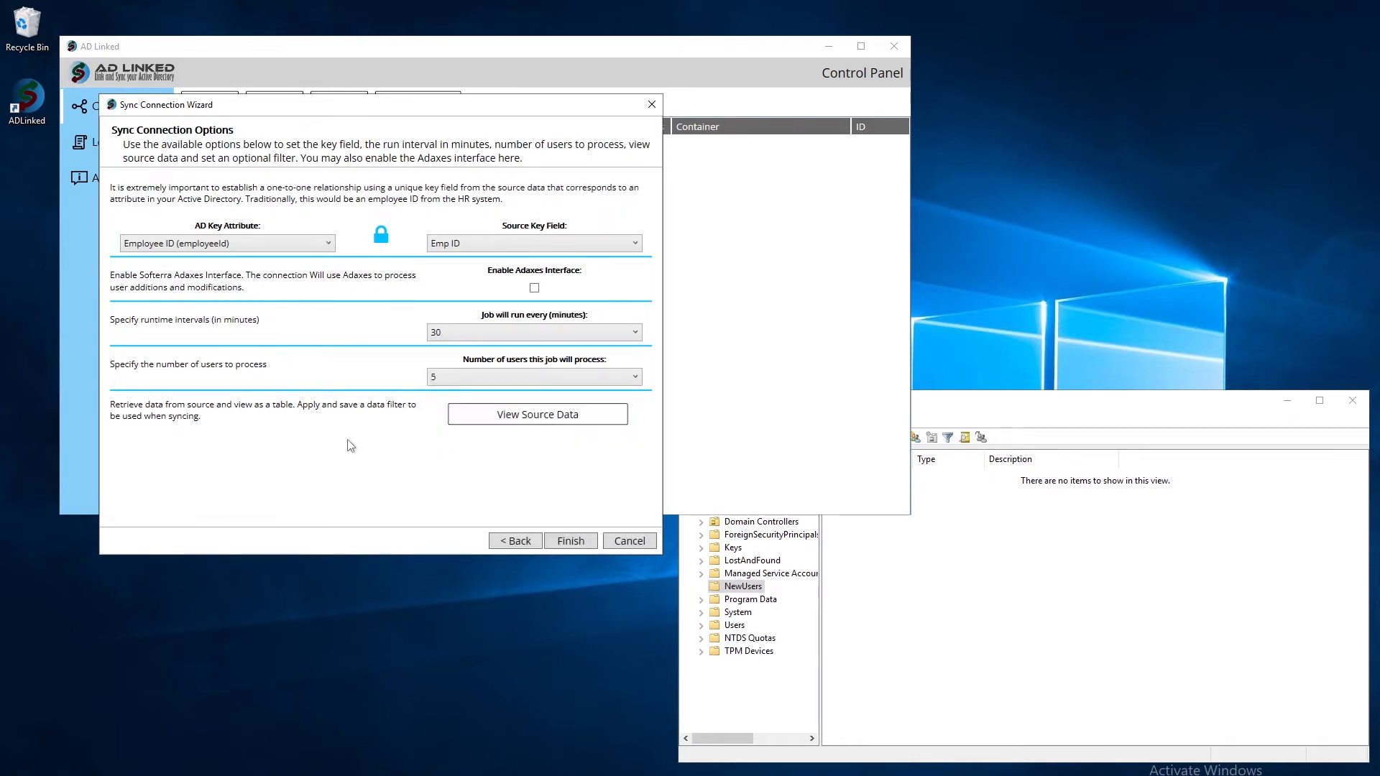
Retrieve the connection's source data as a table and widen the table window to show more columns.
click(515, 424)
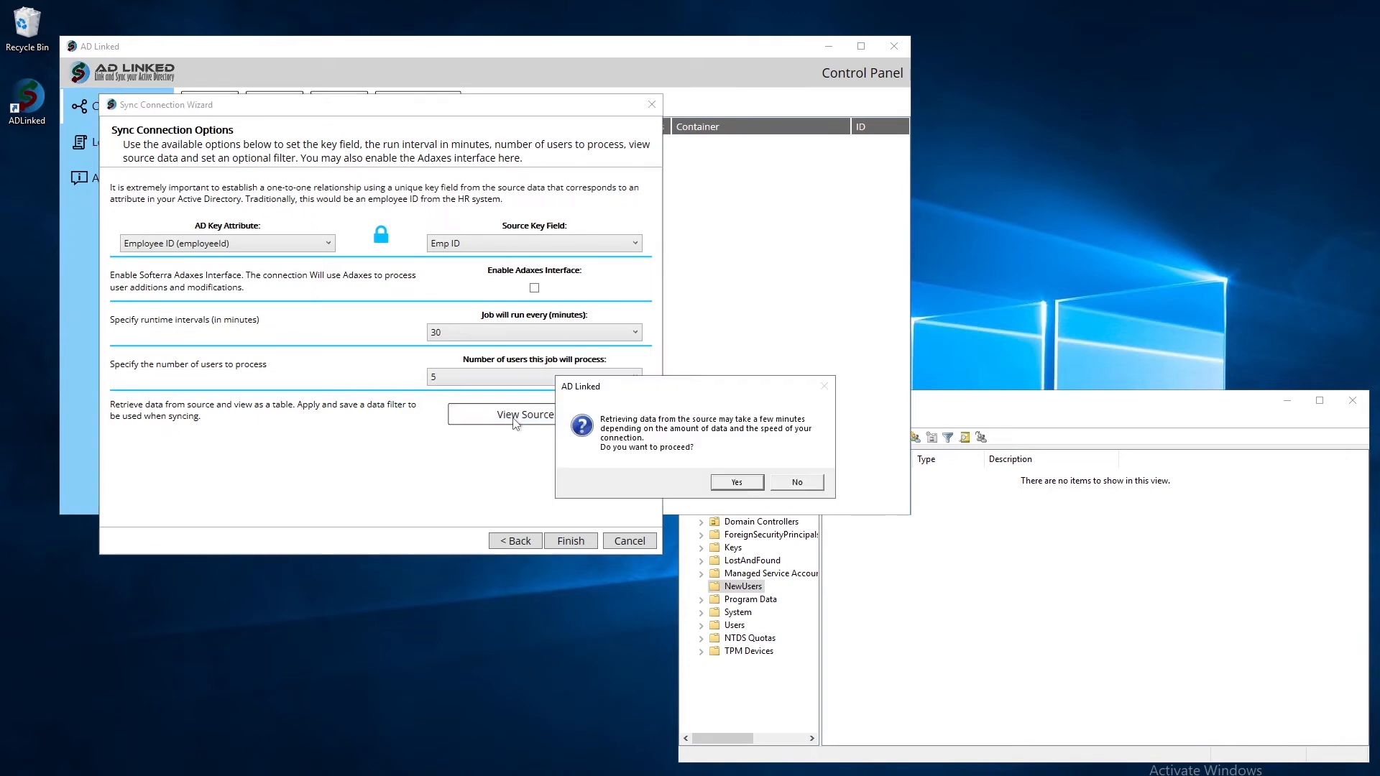
click(733, 482)
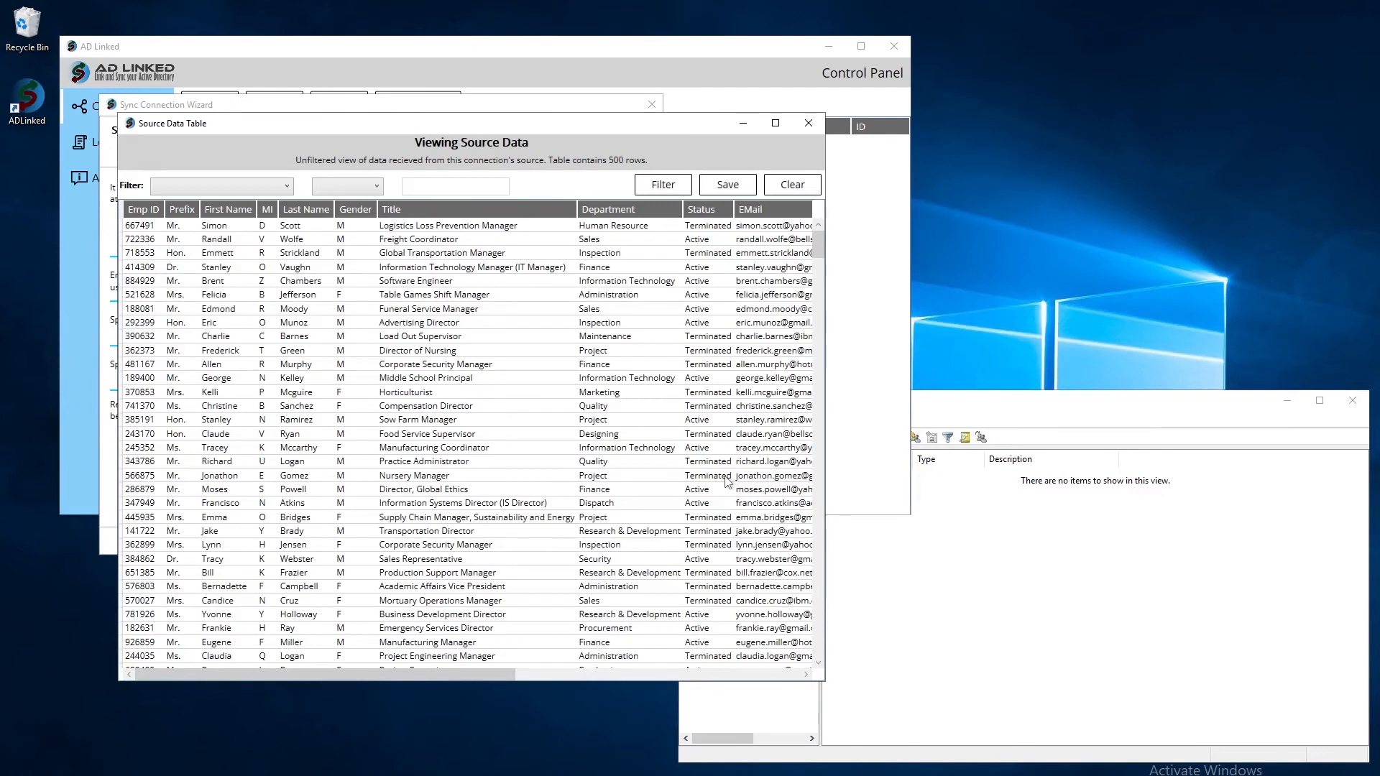
drag(825, 681, 1101, 683)
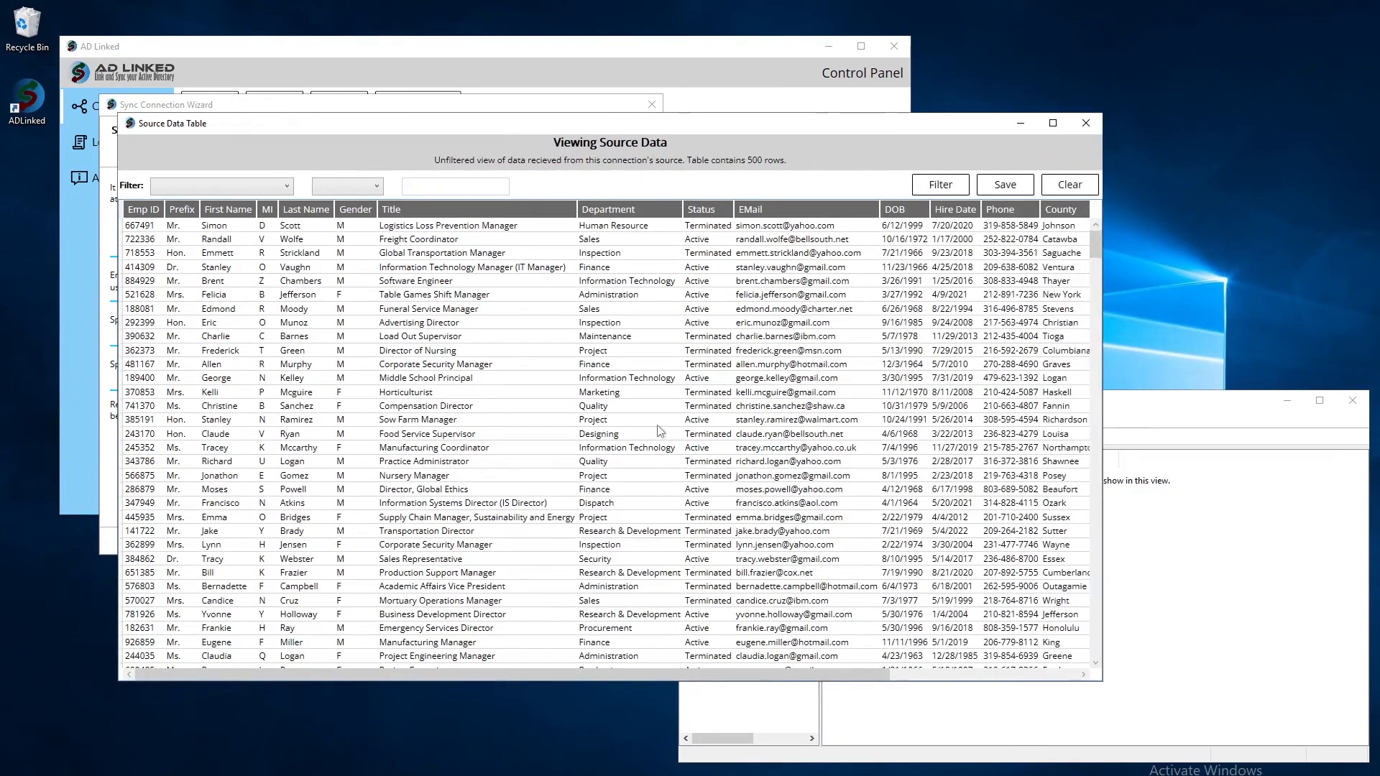
Filter the source data to rows whose Status is Equal To active, and save the filter for the sync connection.
click(270, 186)
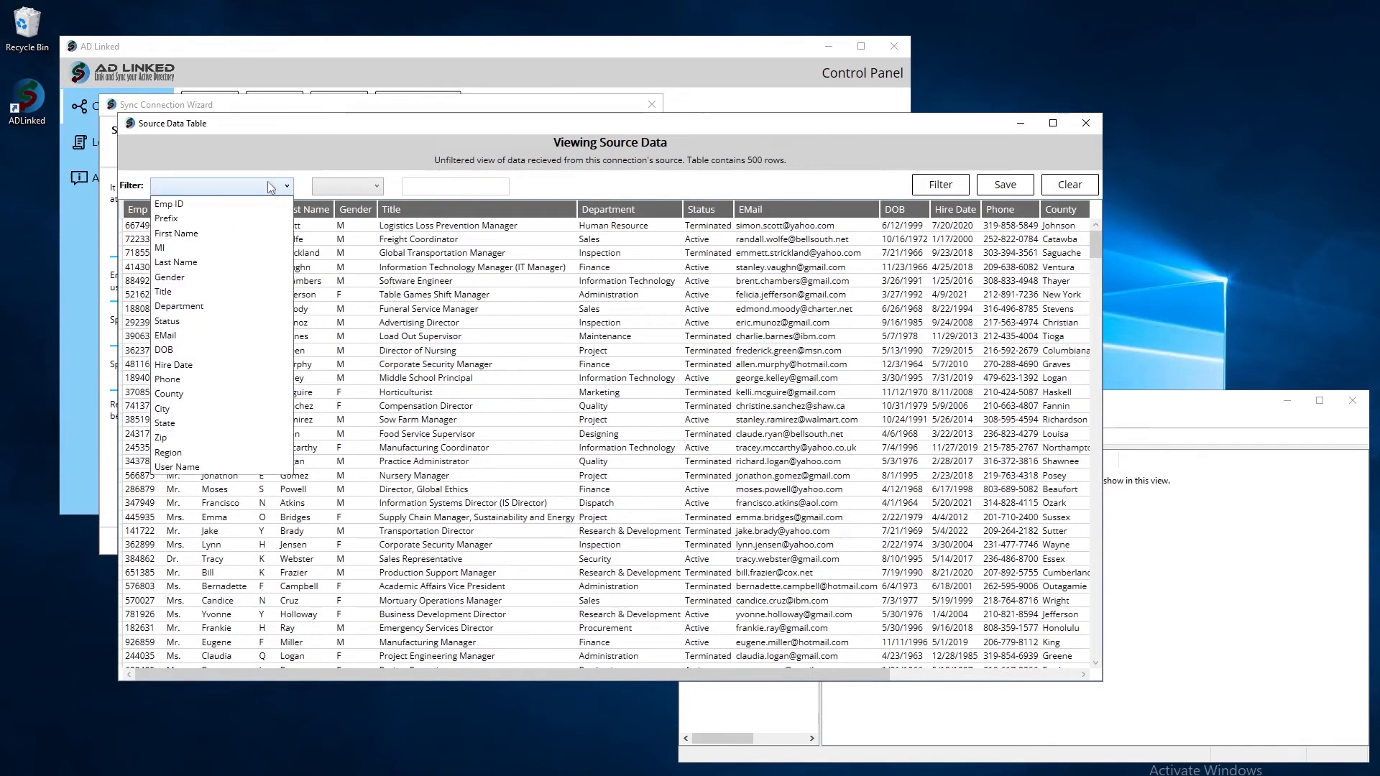
click(773, 166)
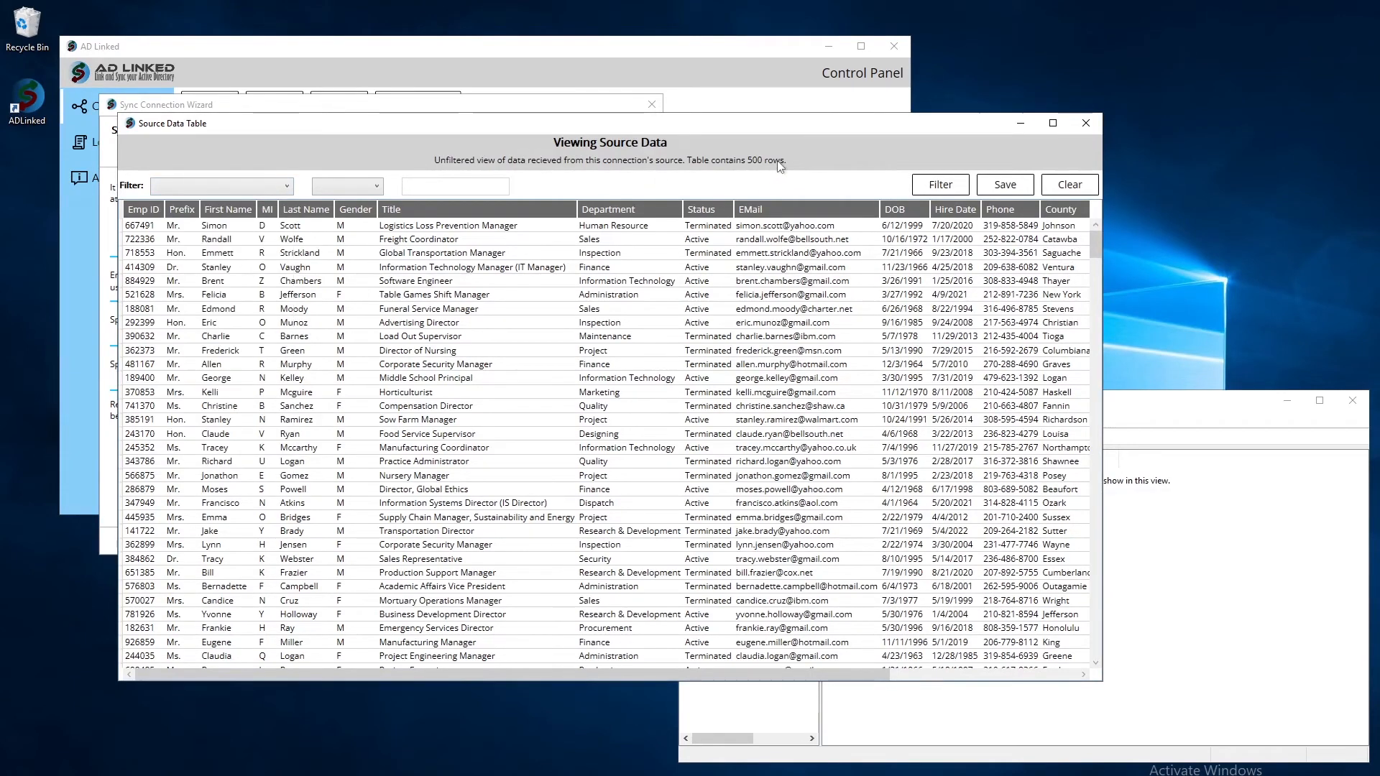
click(270, 187)
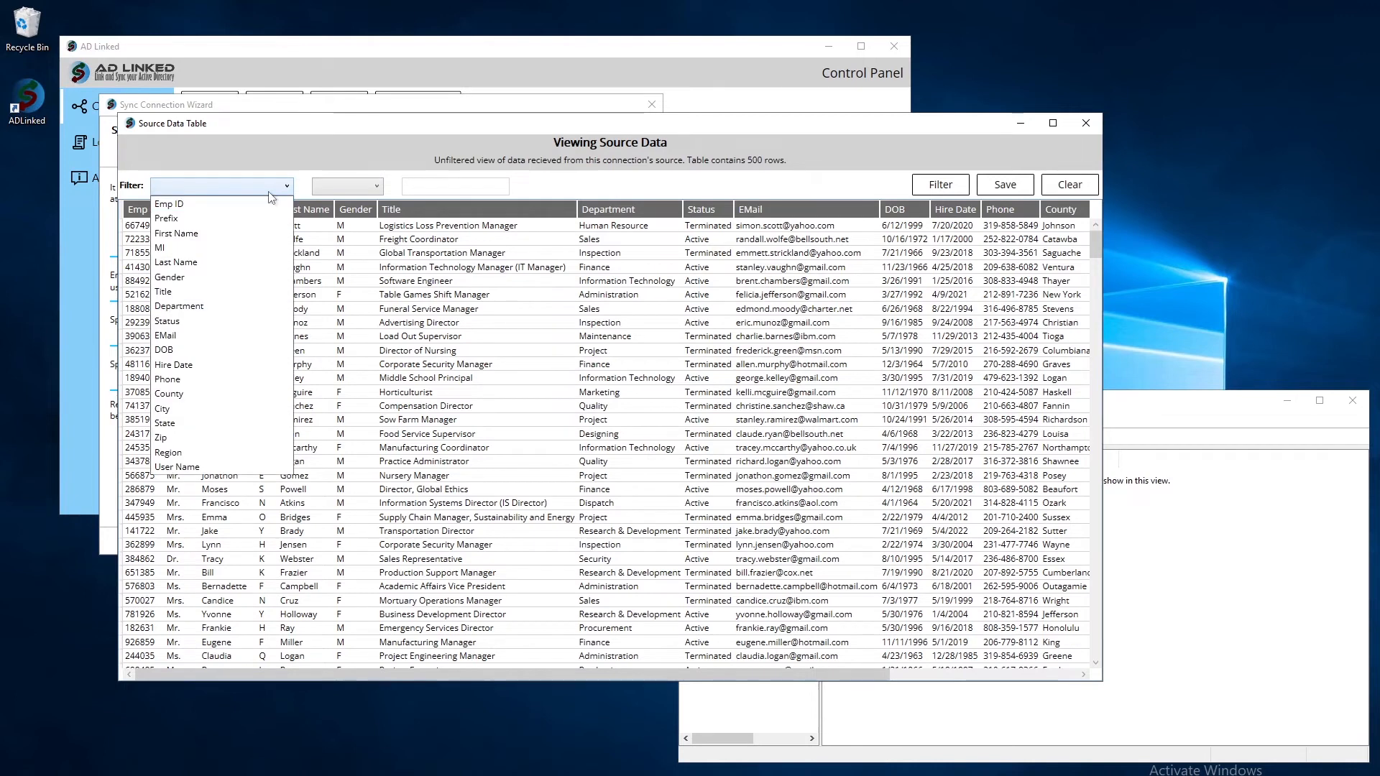
click(203, 321)
click(348, 186)
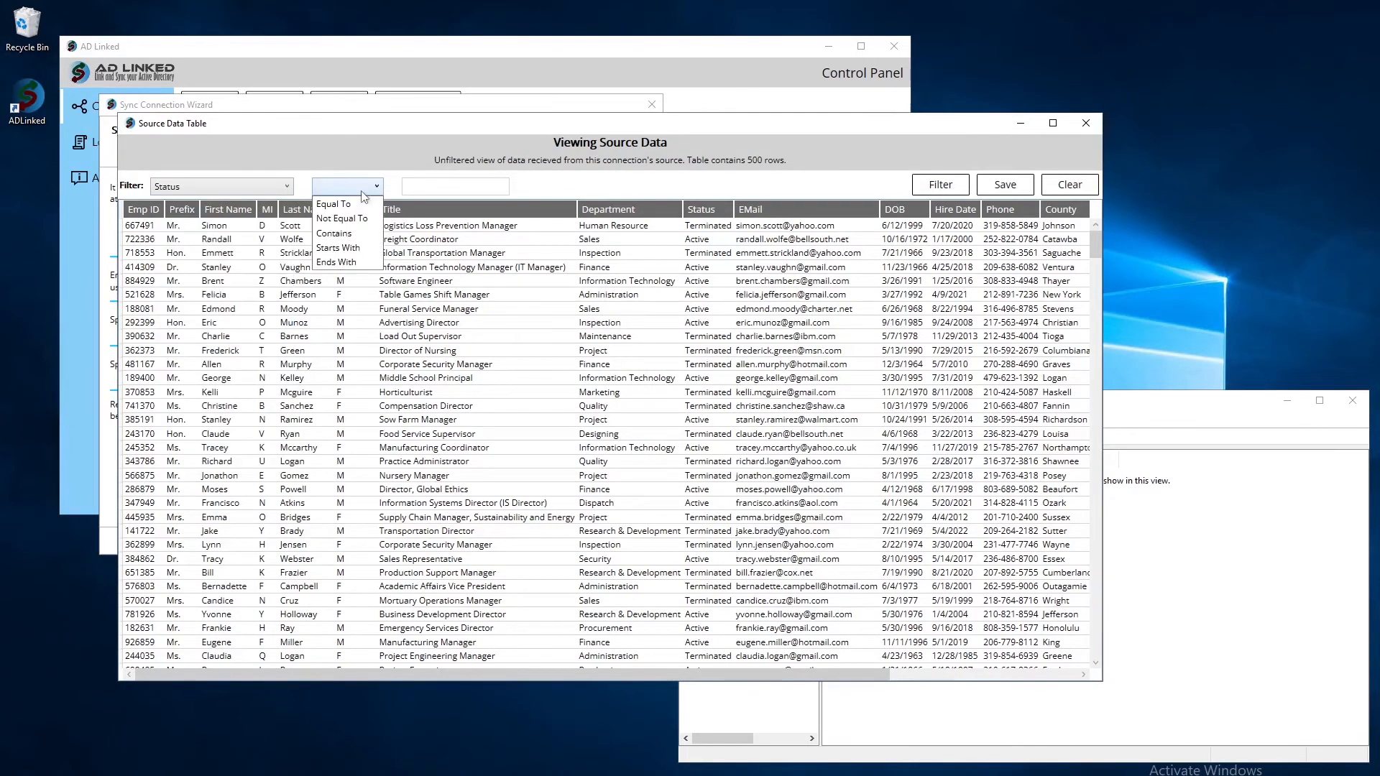
click(347, 203)
click(403, 189)
text(ac)
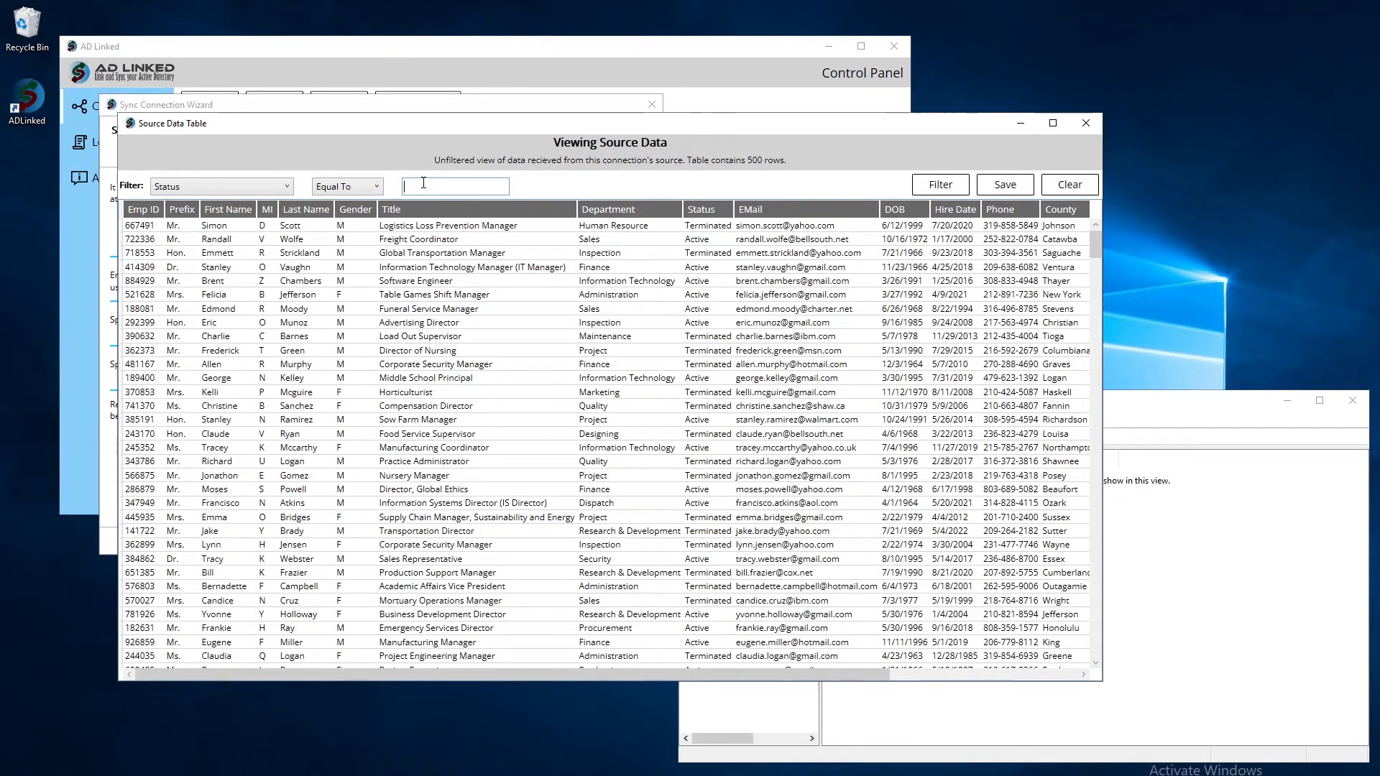
text(tive)
click(940, 184)
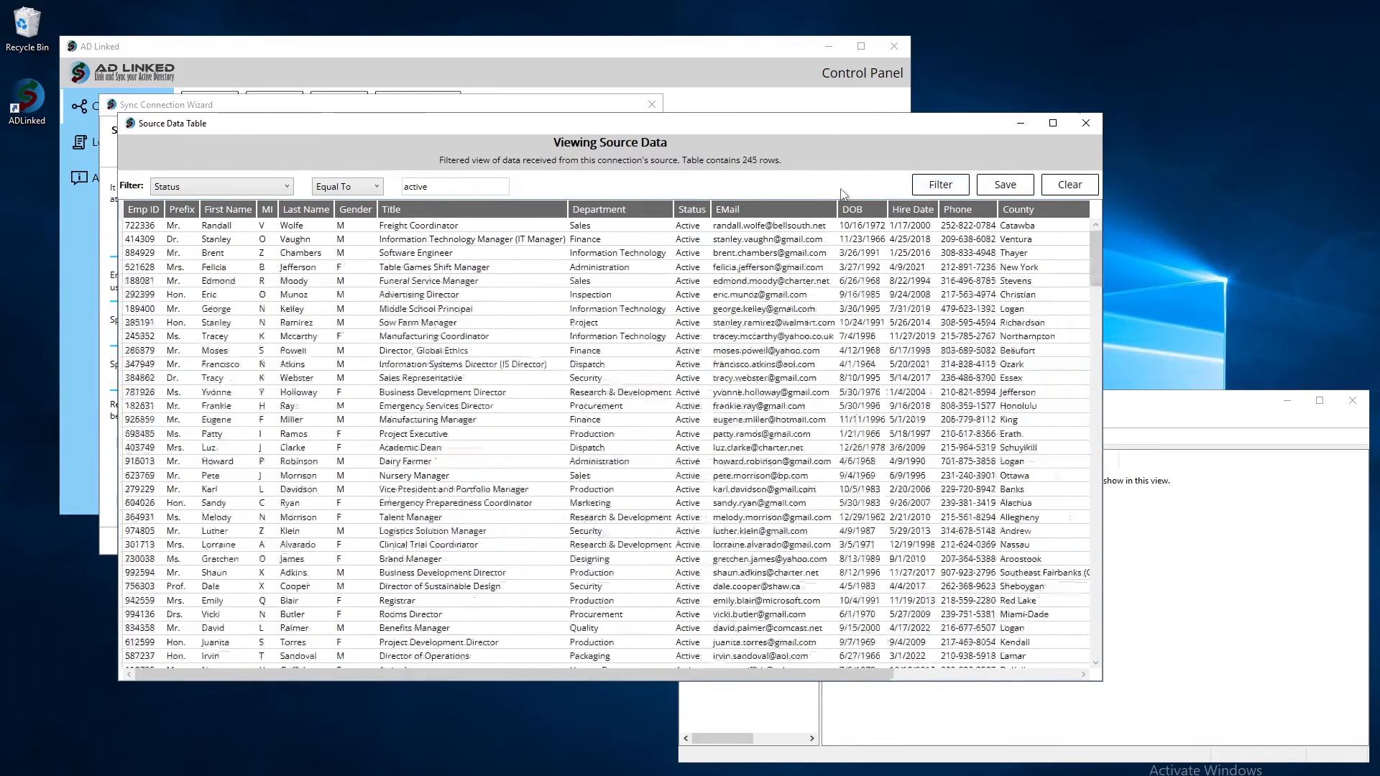
drag(688, 224, 691, 237)
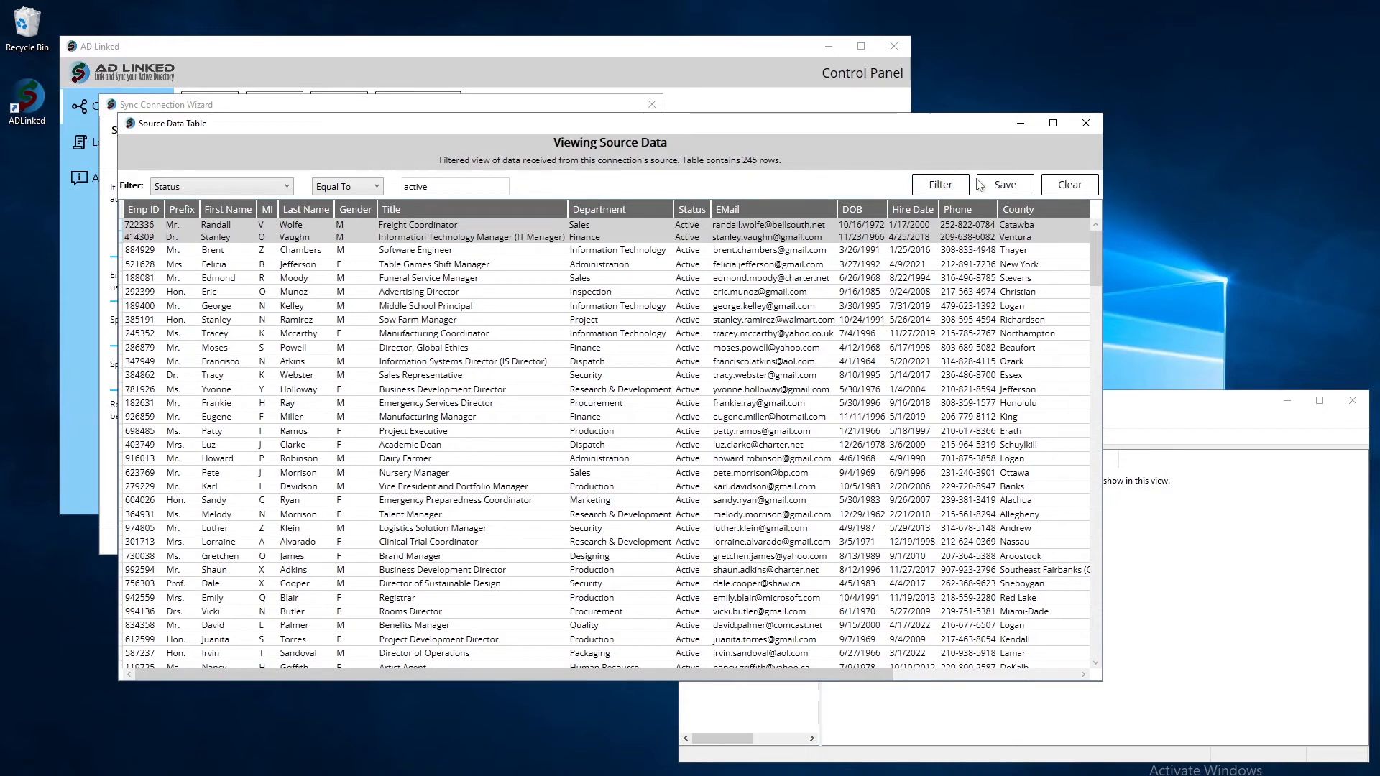
click(1003, 185)
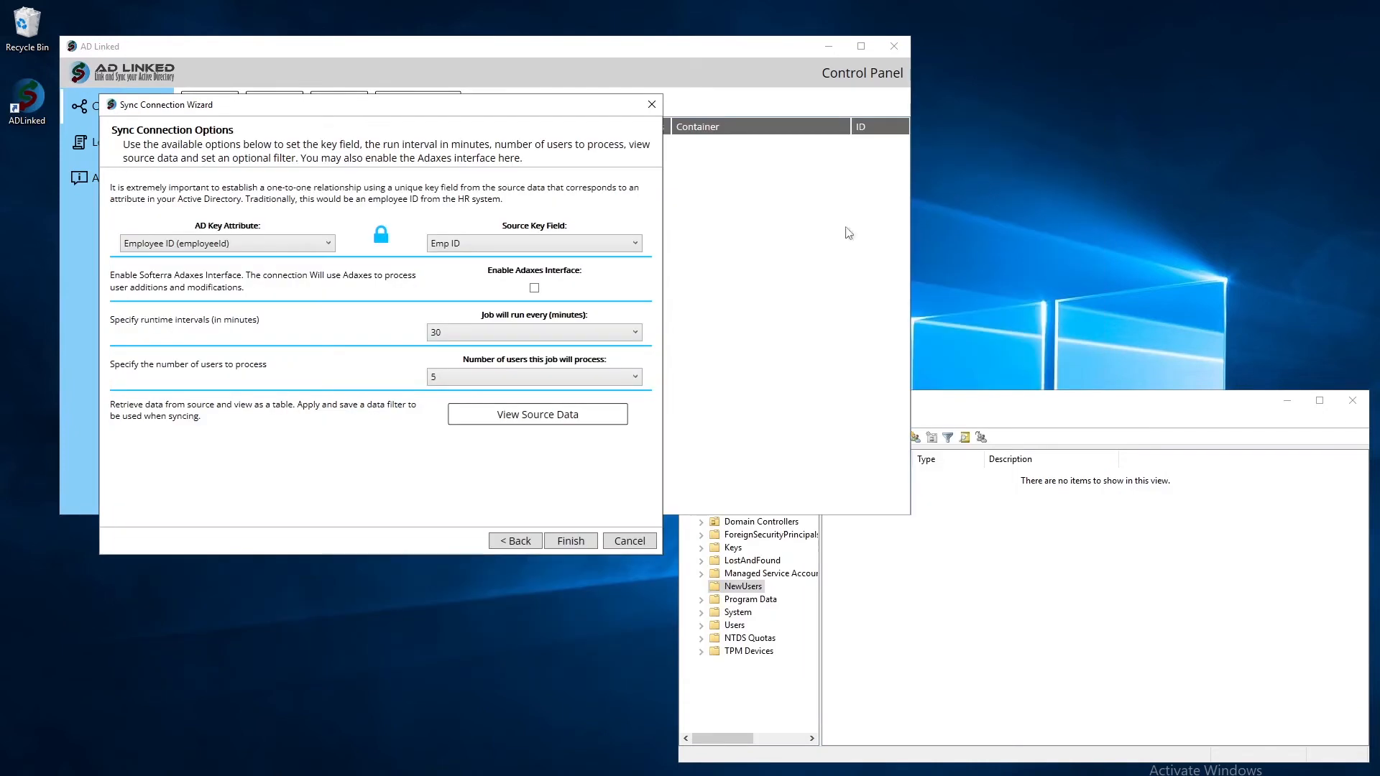
Finish the sync connection without restarting the ADLinked service, and run the new CSV File connection.
click(567, 545)
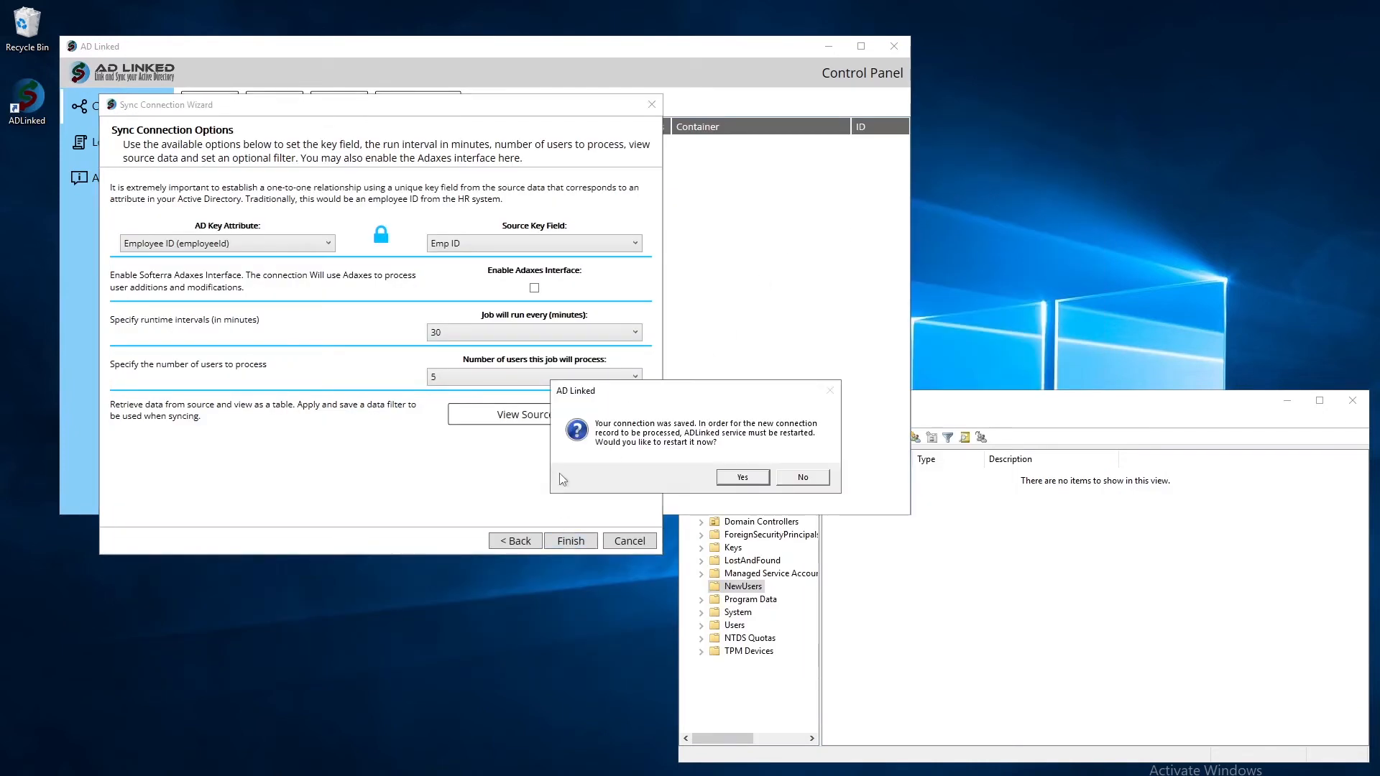
click(803, 478)
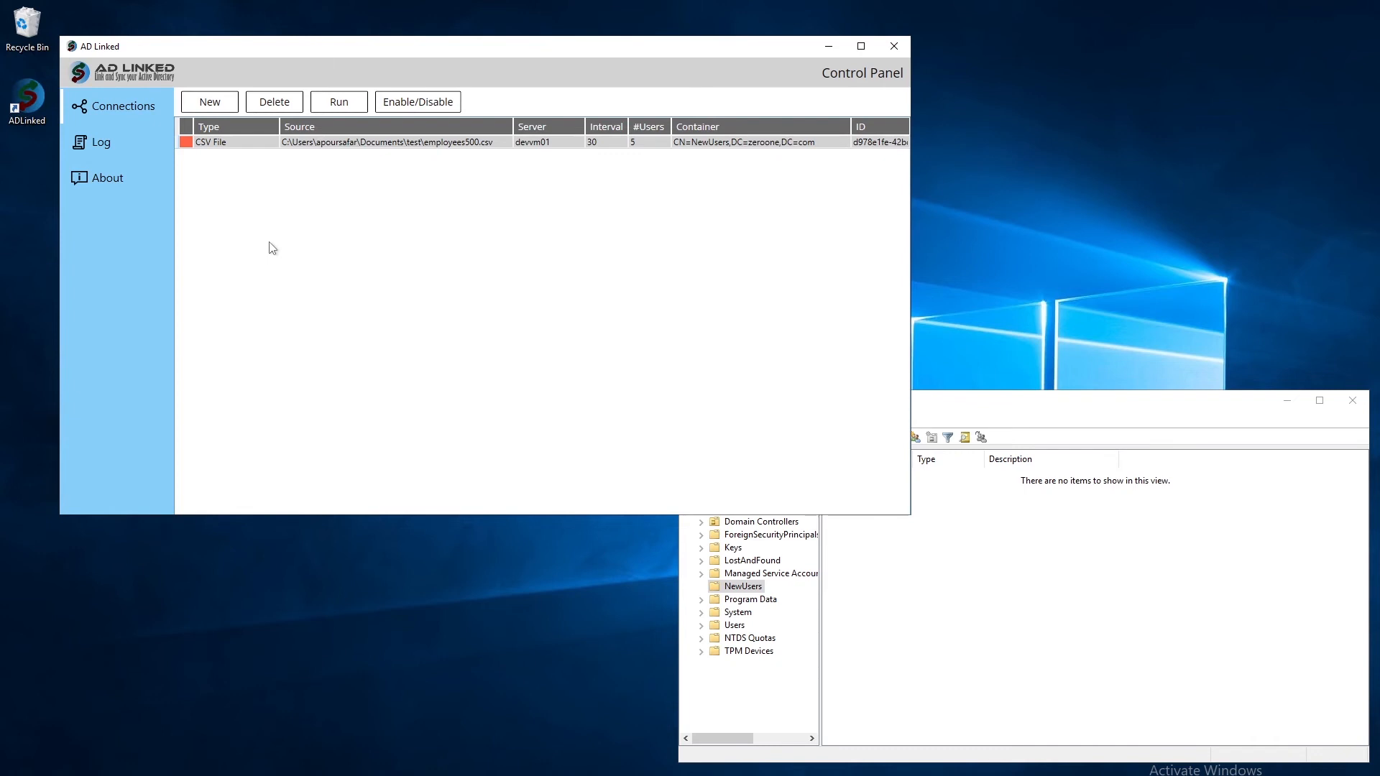
click(230, 141)
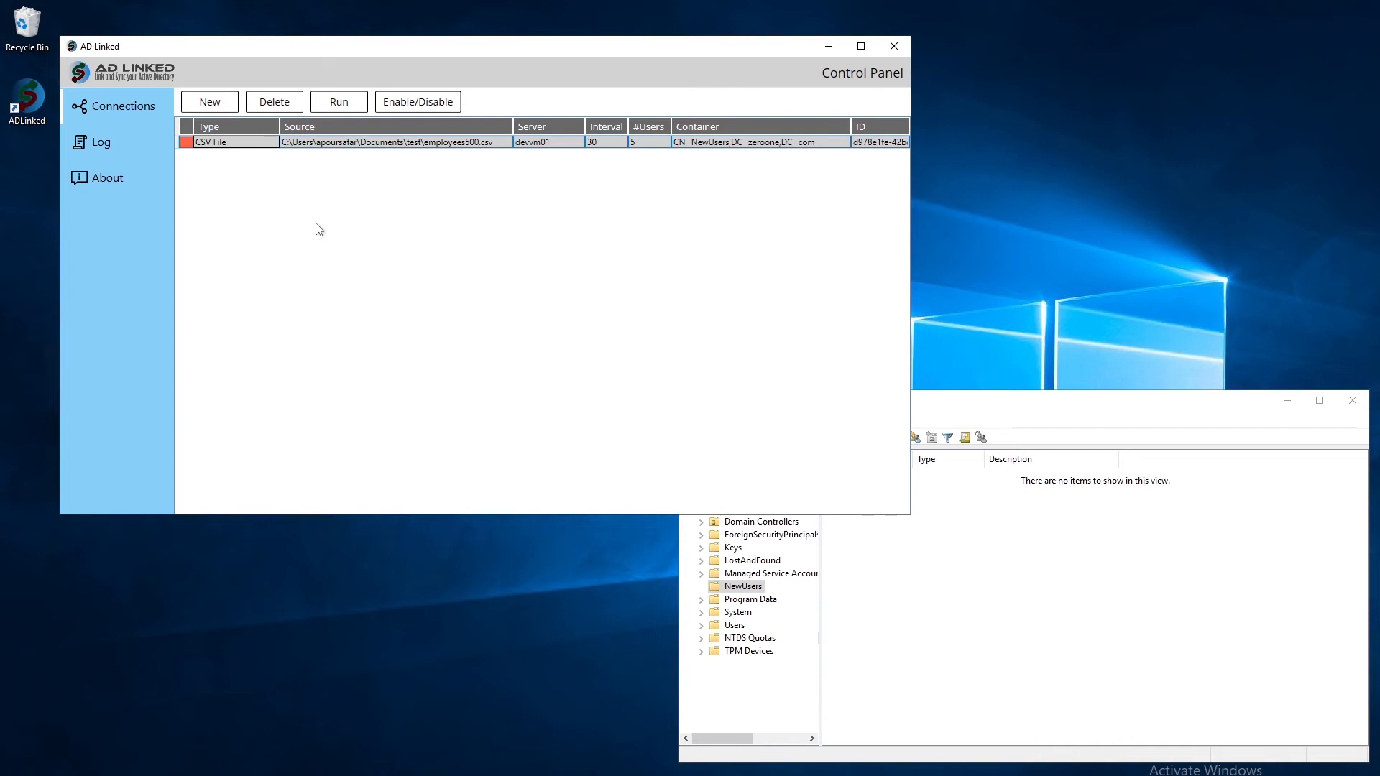
click(343, 104)
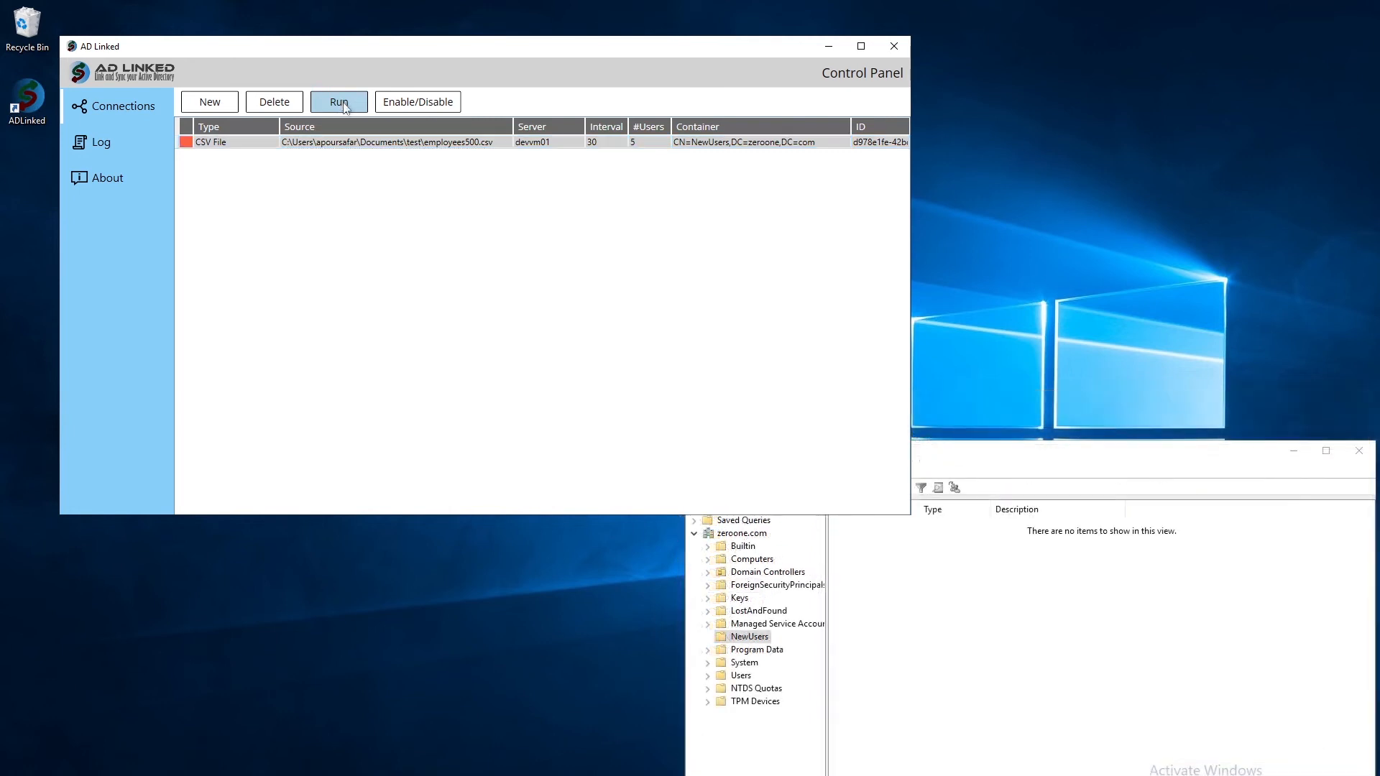
click(697, 487)
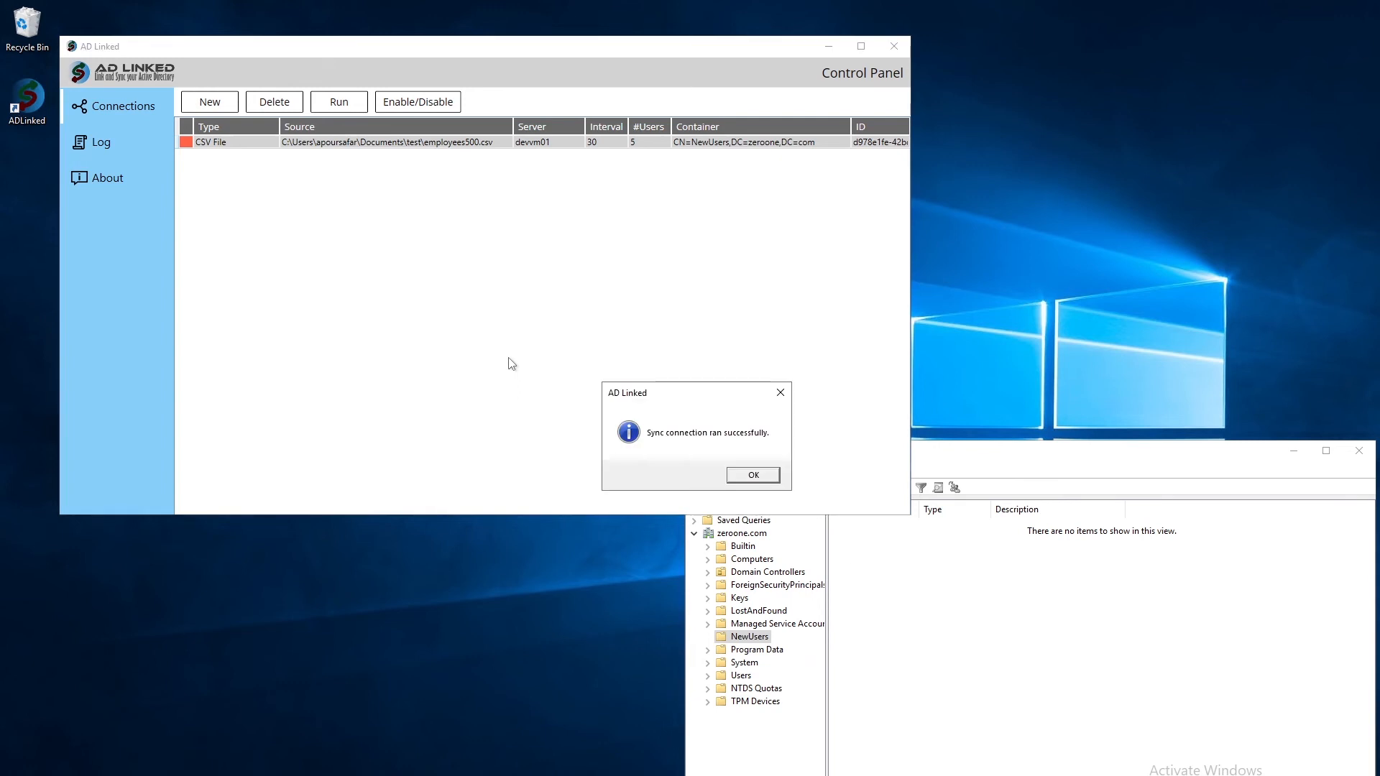
click(752, 476)
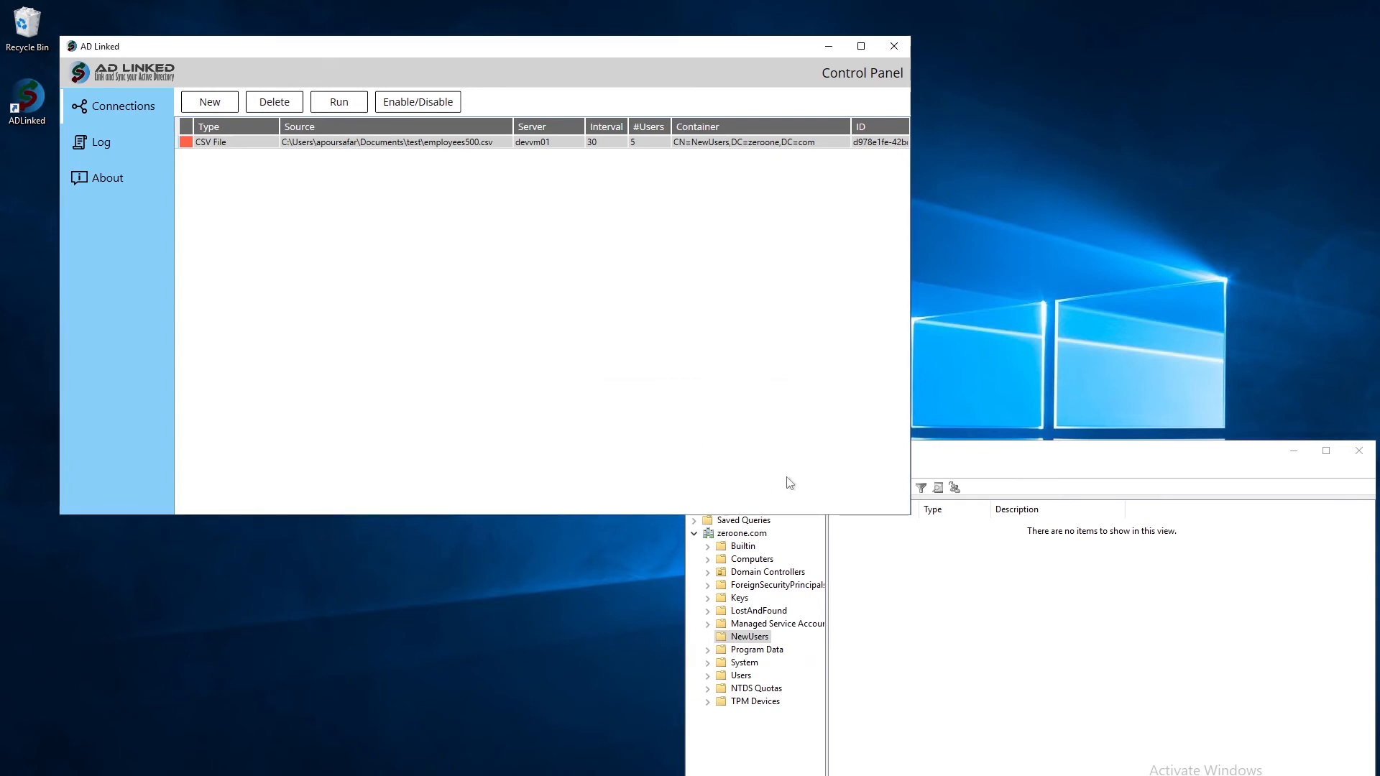
Switch to Active Directory Users and Computers and refresh the NewUsers container.
click(958, 455)
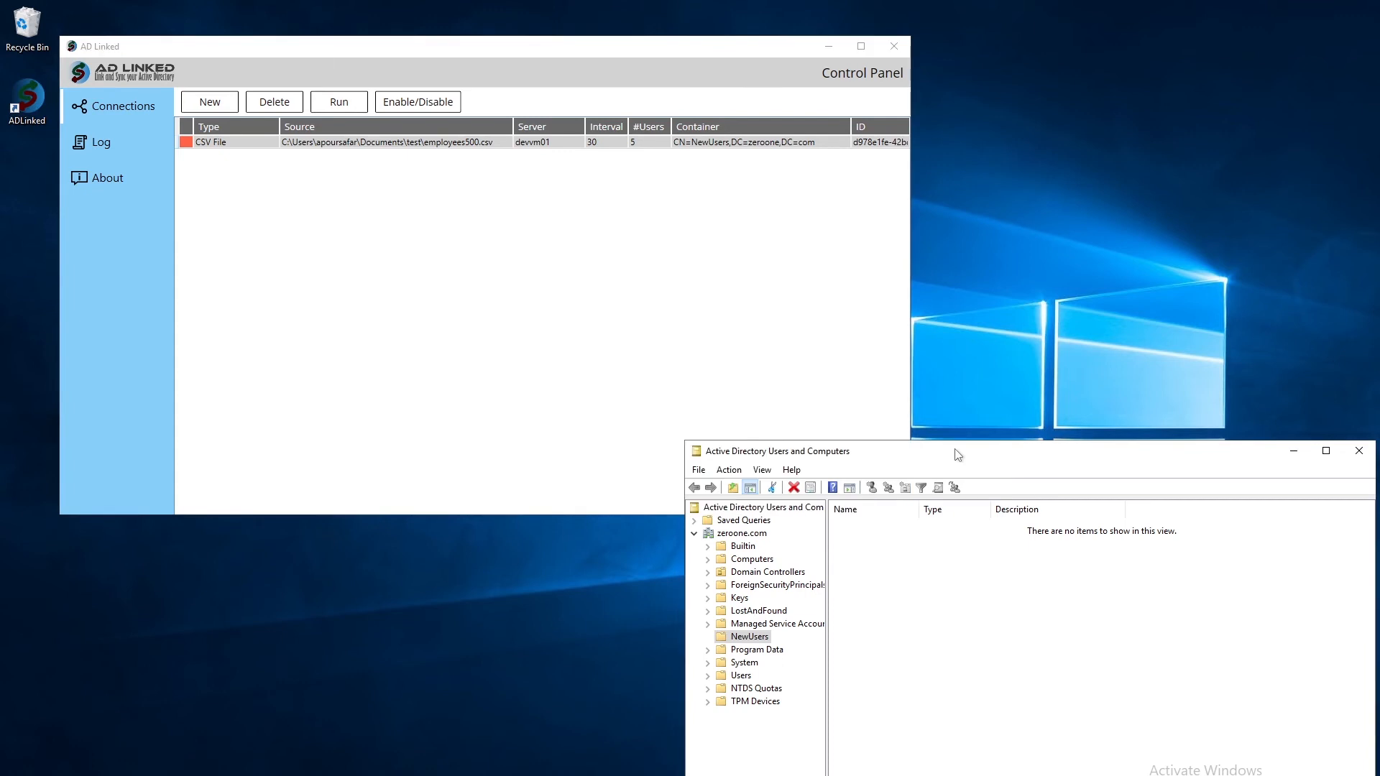
click(906, 587)
key(F5)
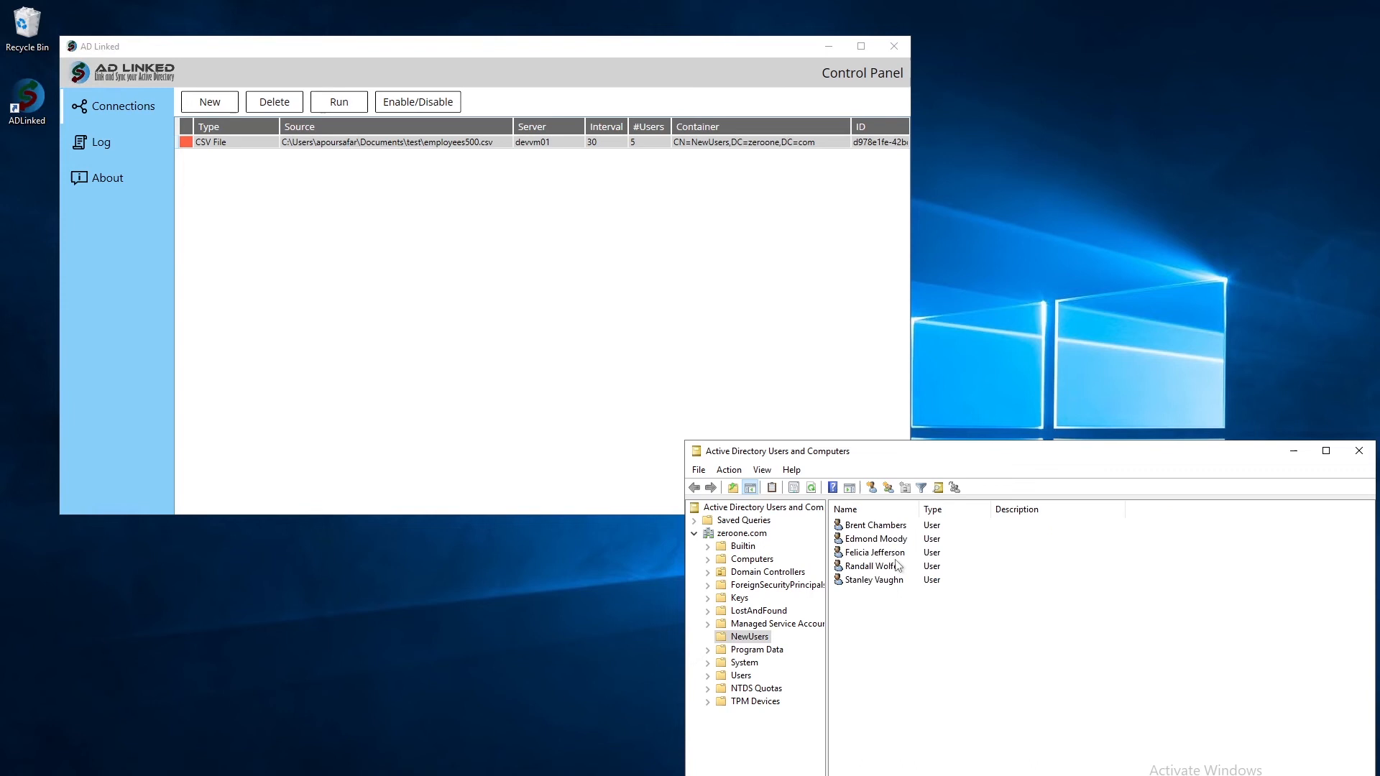
Examine the job title and department in the first NewUsers account's organization properties, and close the properties.
click(873, 528)
double_click(874, 530)
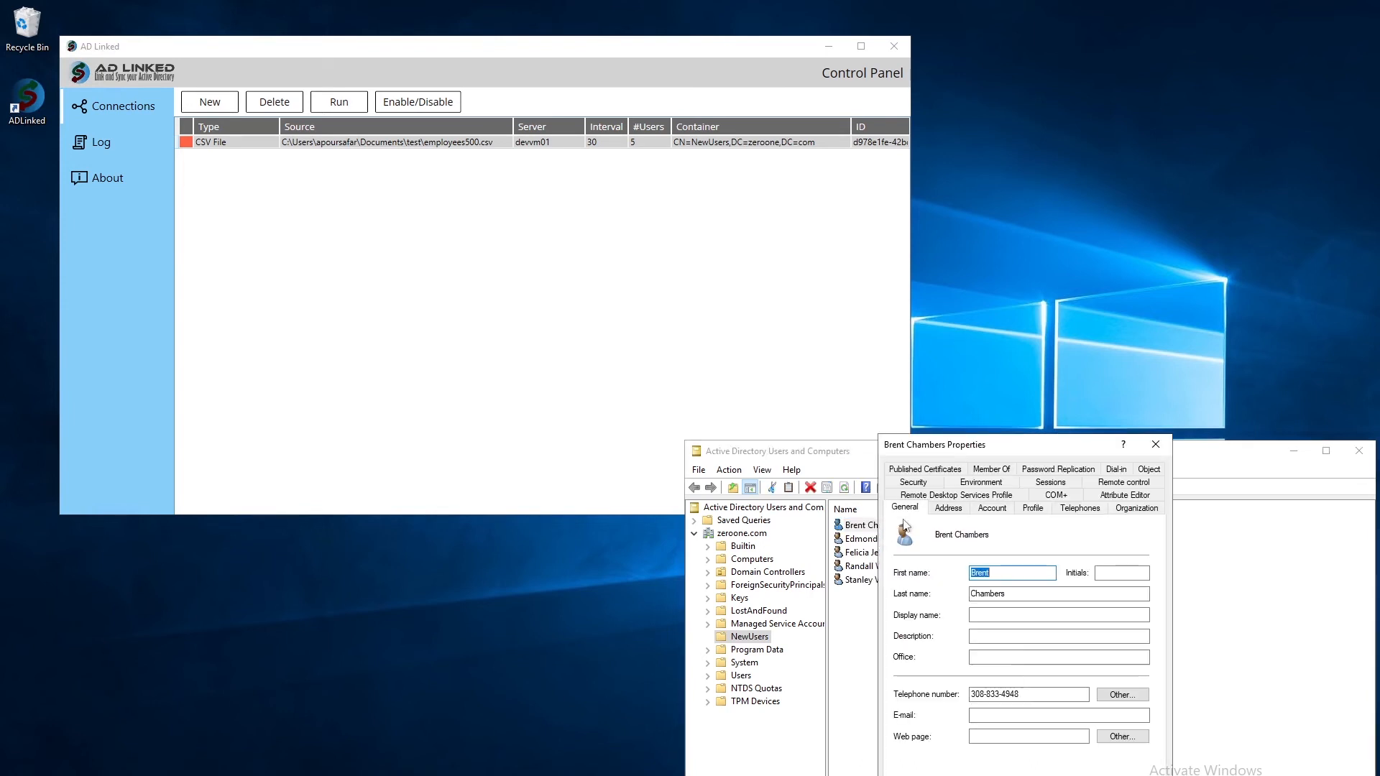
click(1135, 508)
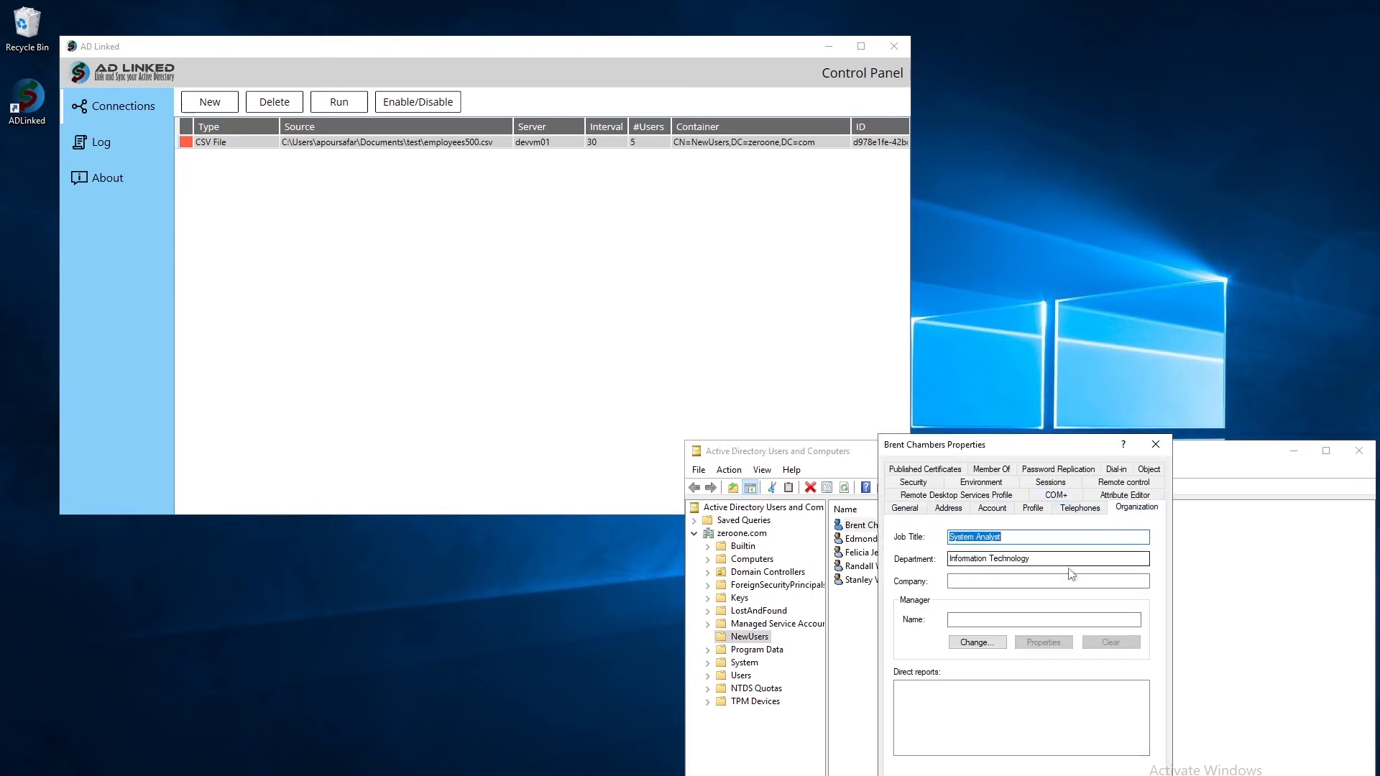
click(1009, 539)
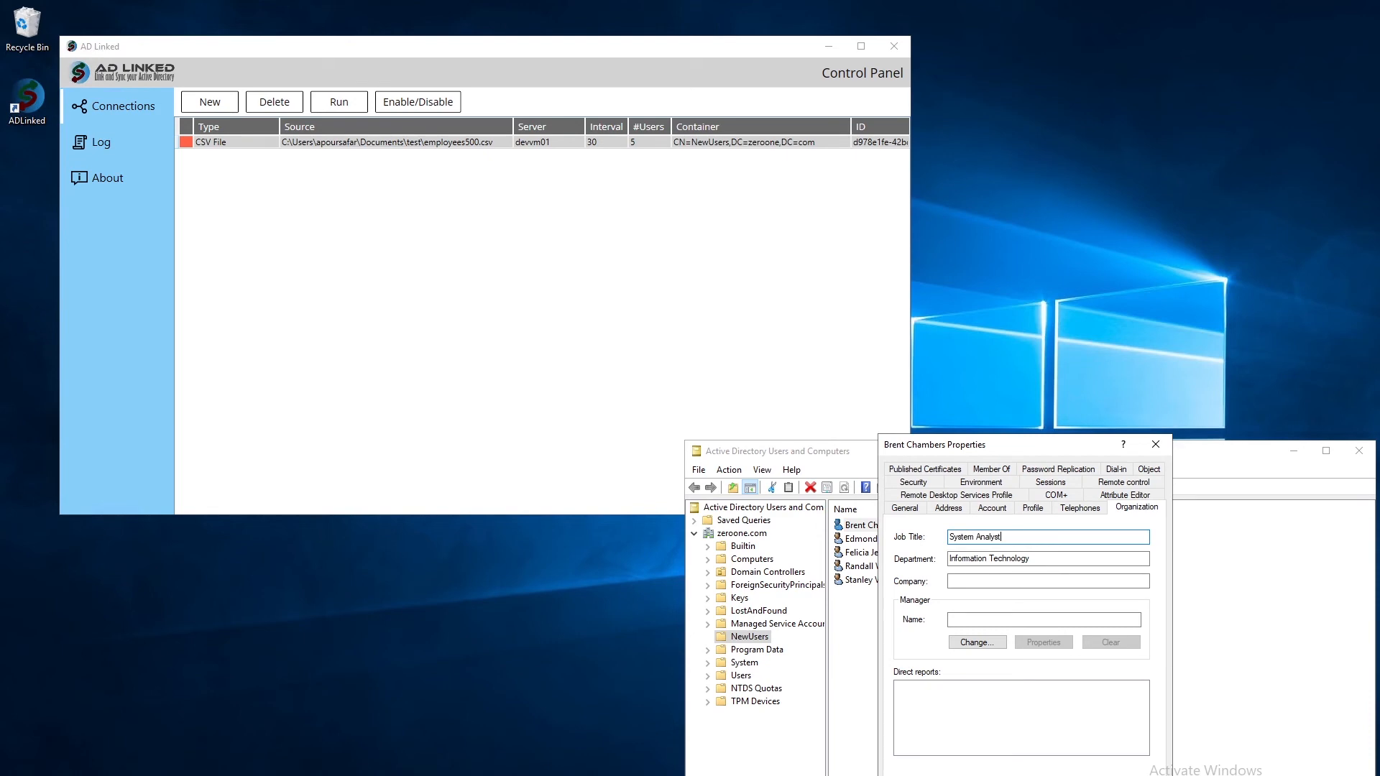
key(Escape)
Open employees500.csv in Notepad, change the employee's title on line 6 to Software Engineer, and save and close the file.
key(alt+Tab)
double_click(562, 345)
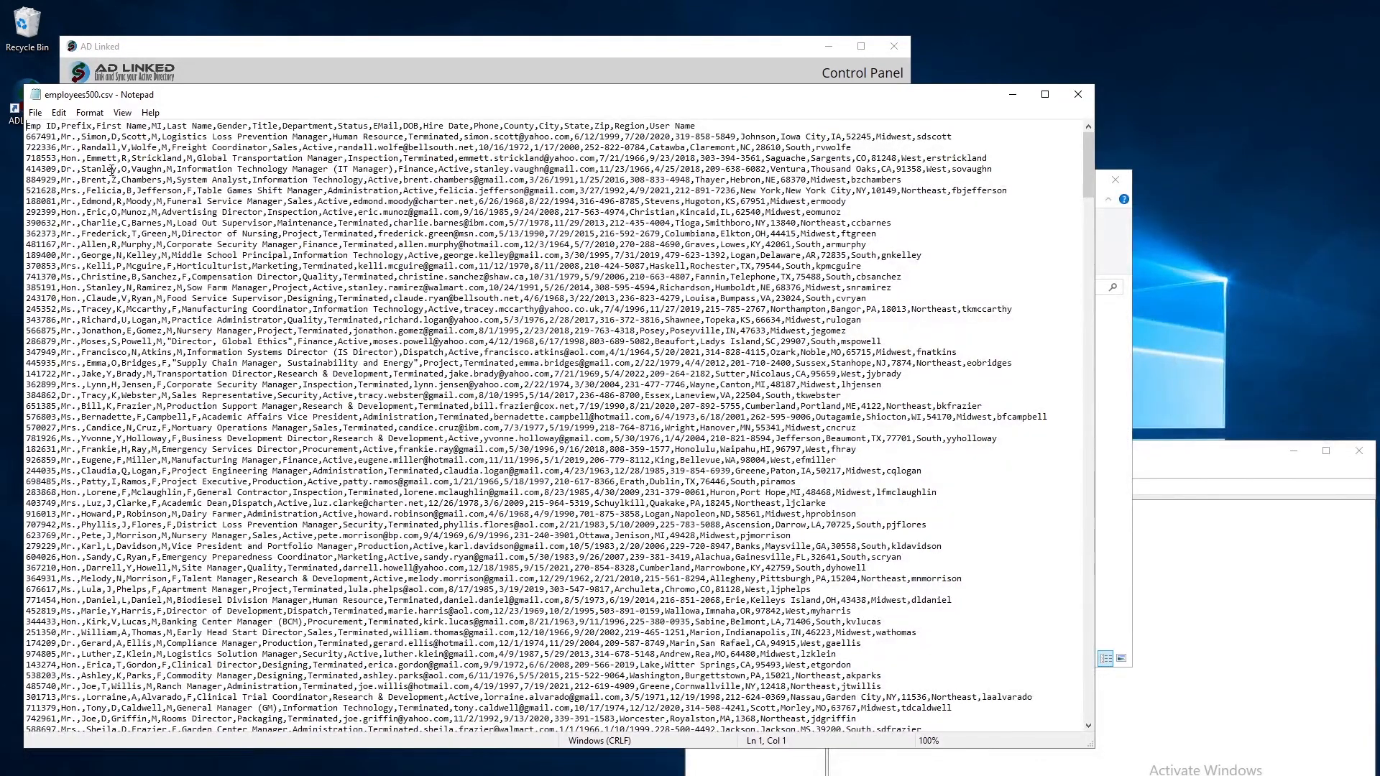
drag(248, 180, 179, 182)
text(Software Engineer)
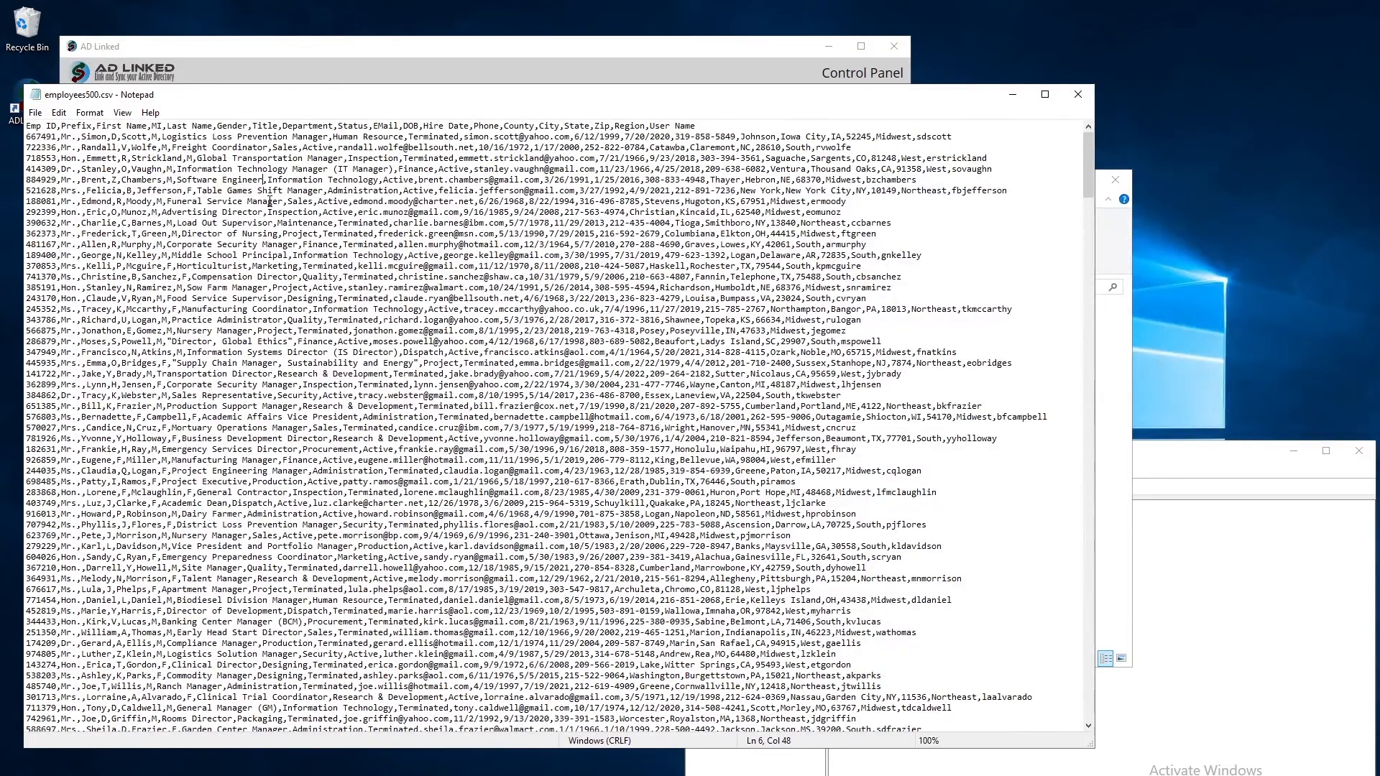
click(1078, 94)
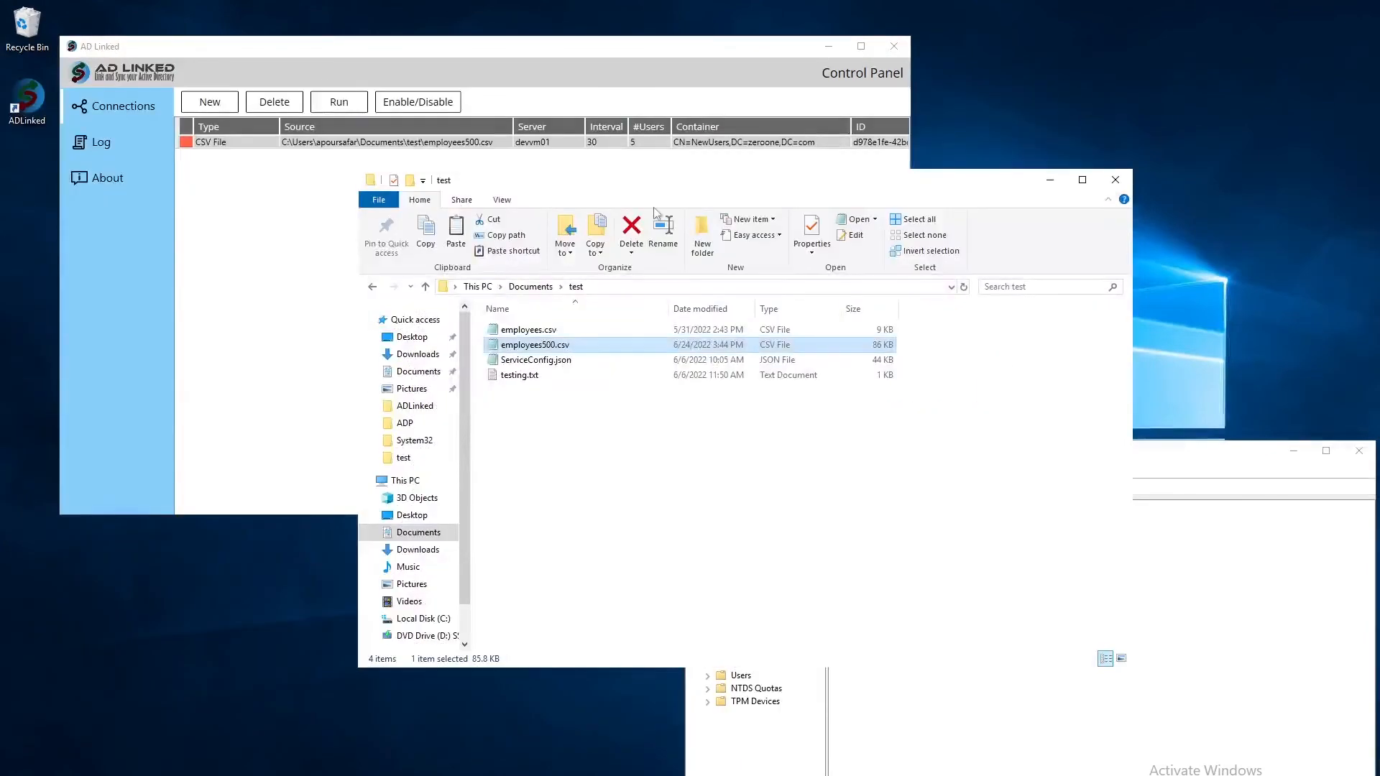
Set the CSV connection's number of users to process to 10 and save it without restarting the ADLinked service.
click(332, 192)
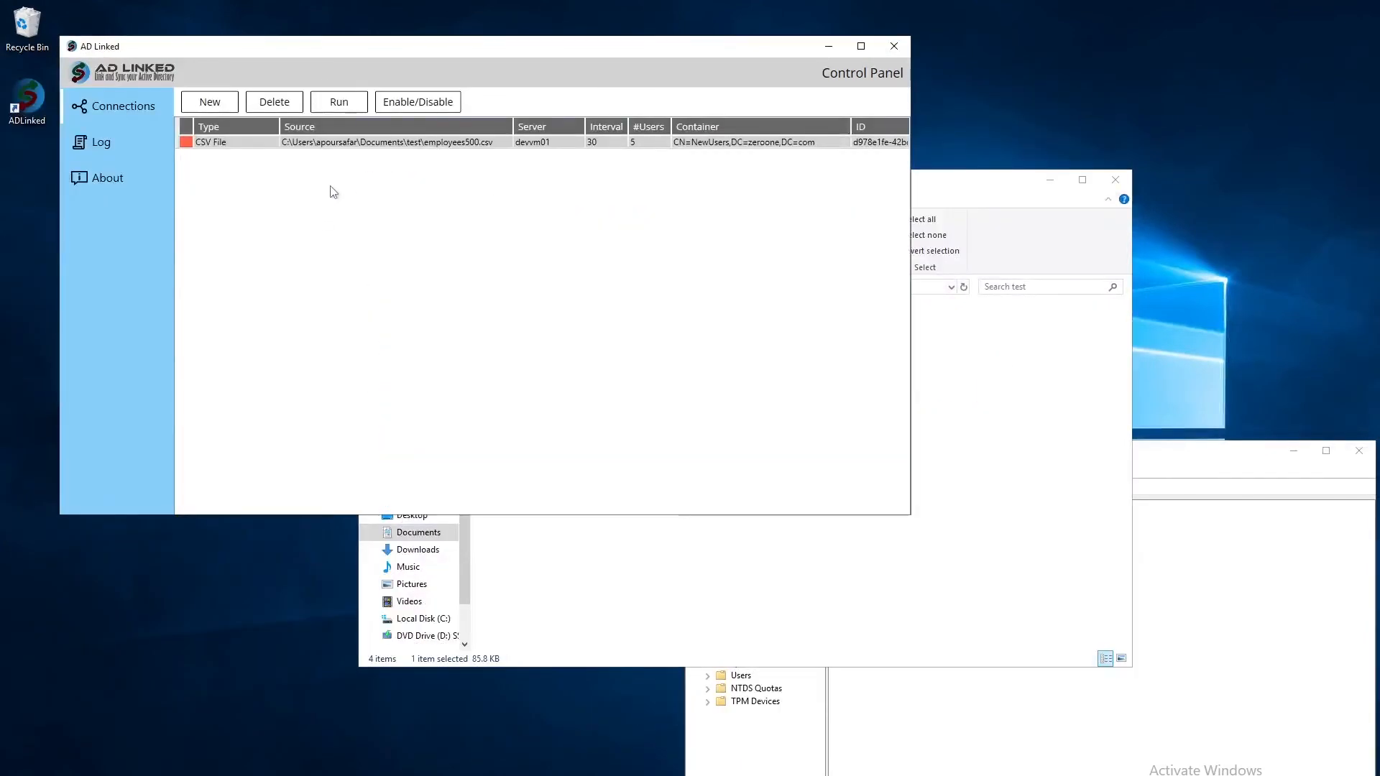
click(1050, 183)
double_click(515, 142)
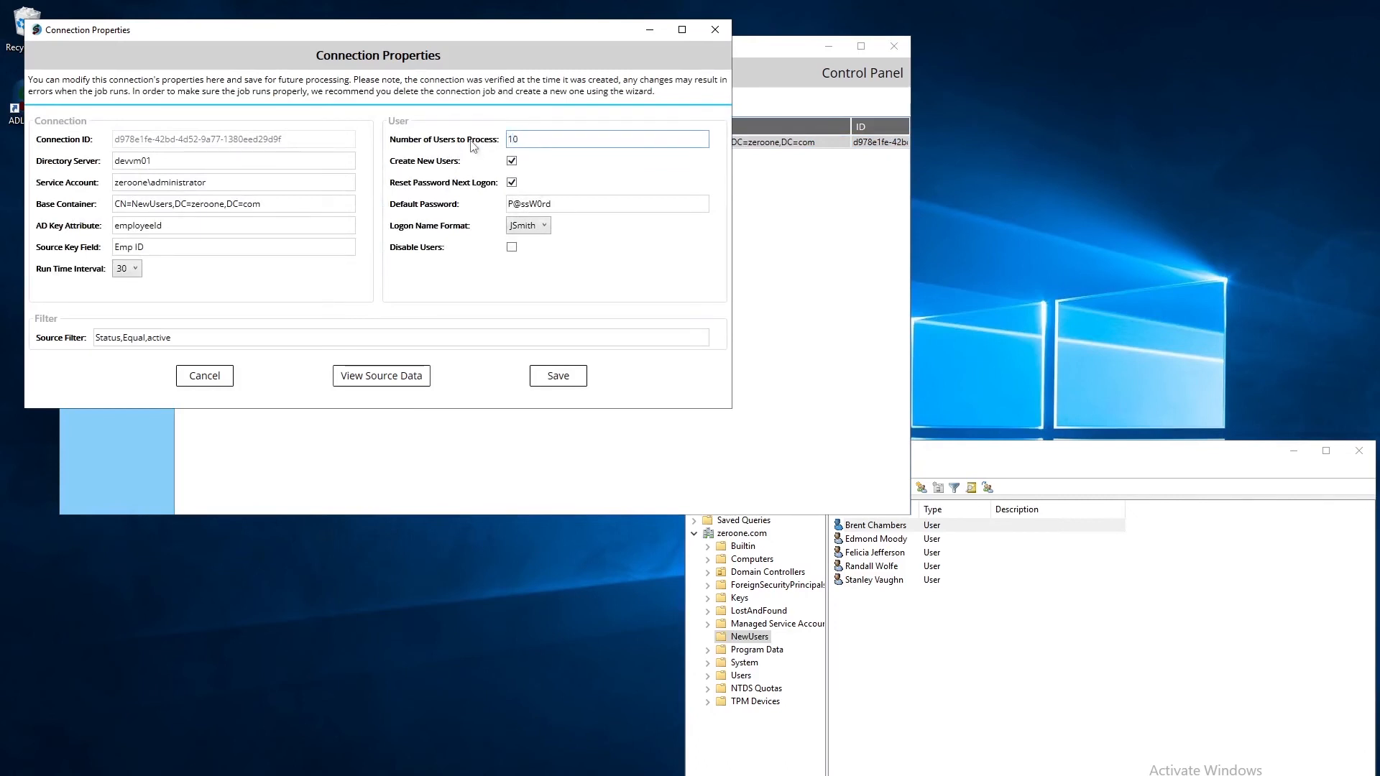
click(558, 376)
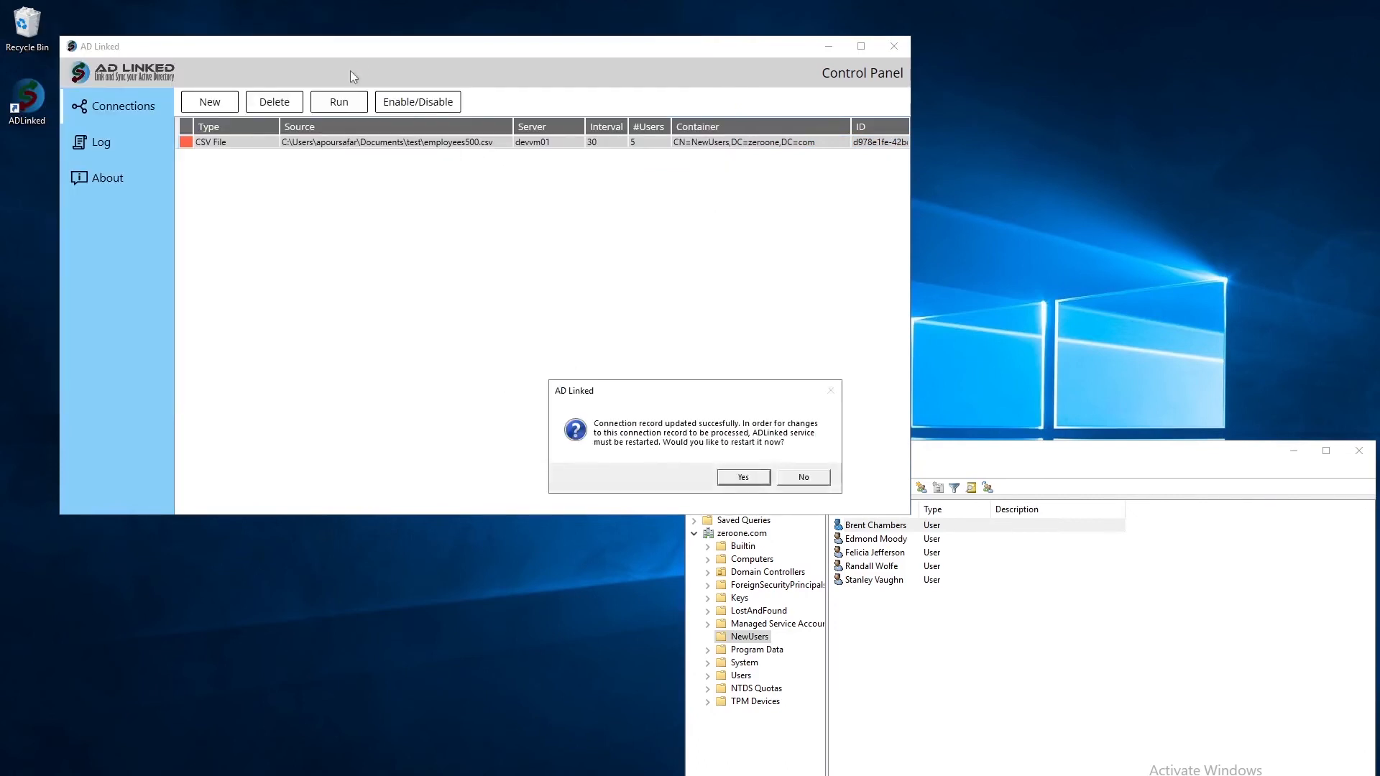
click(785, 479)
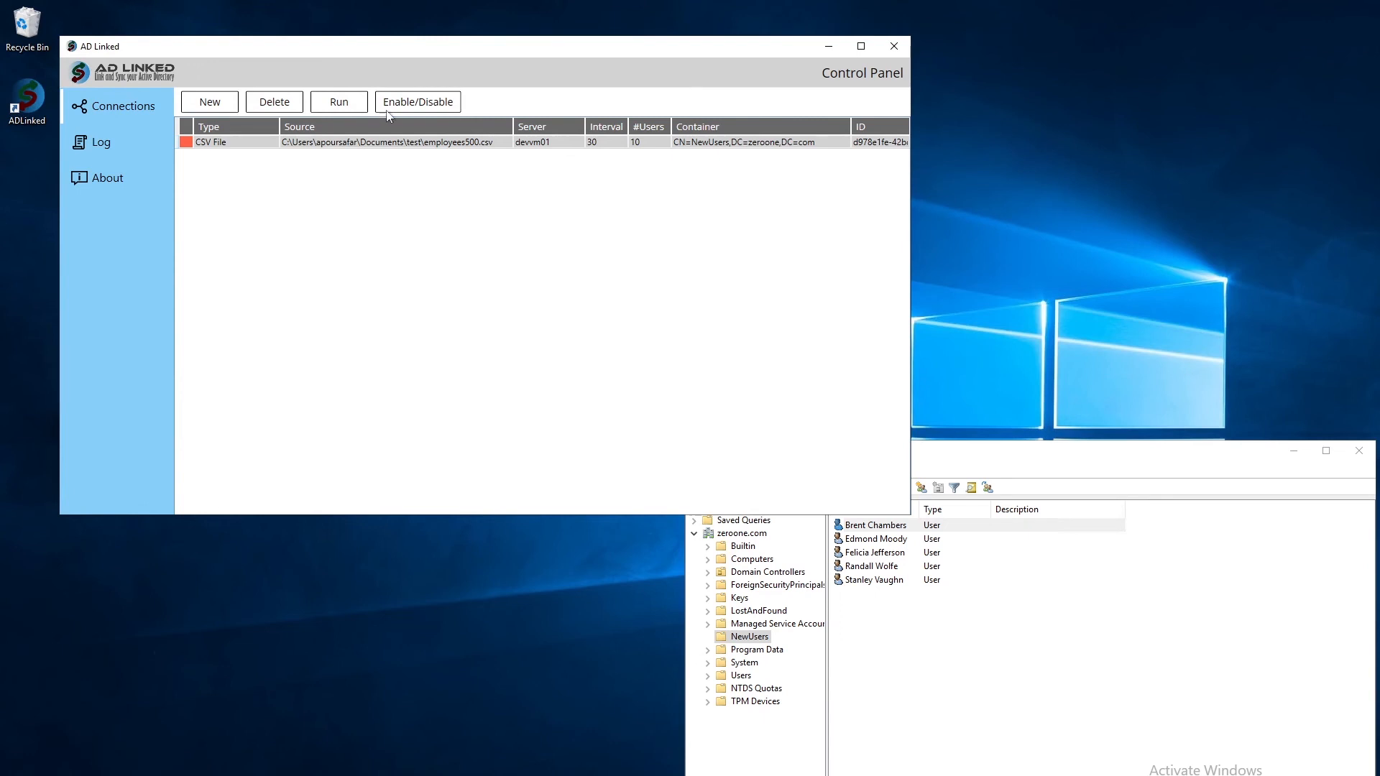
Run the updated CSV File connection again and dismiss the completion message.
click(338, 107)
click(694, 484)
click(891, 531)
click(891, 530)
click(665, 455)
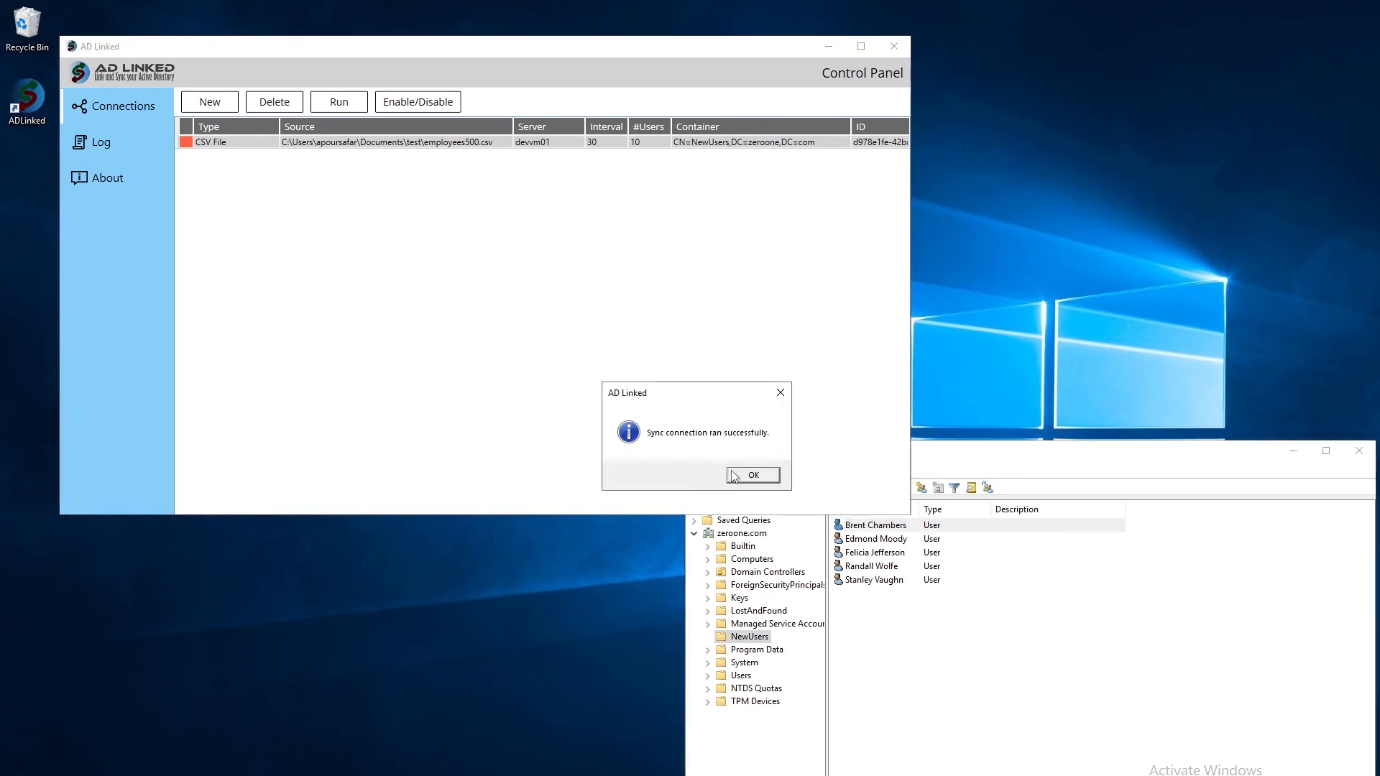
click(754, 471)
Return to Active Directory Users and Computers and refresh the NewUsers user list to look for newly synced accounts.
click(911, 472)
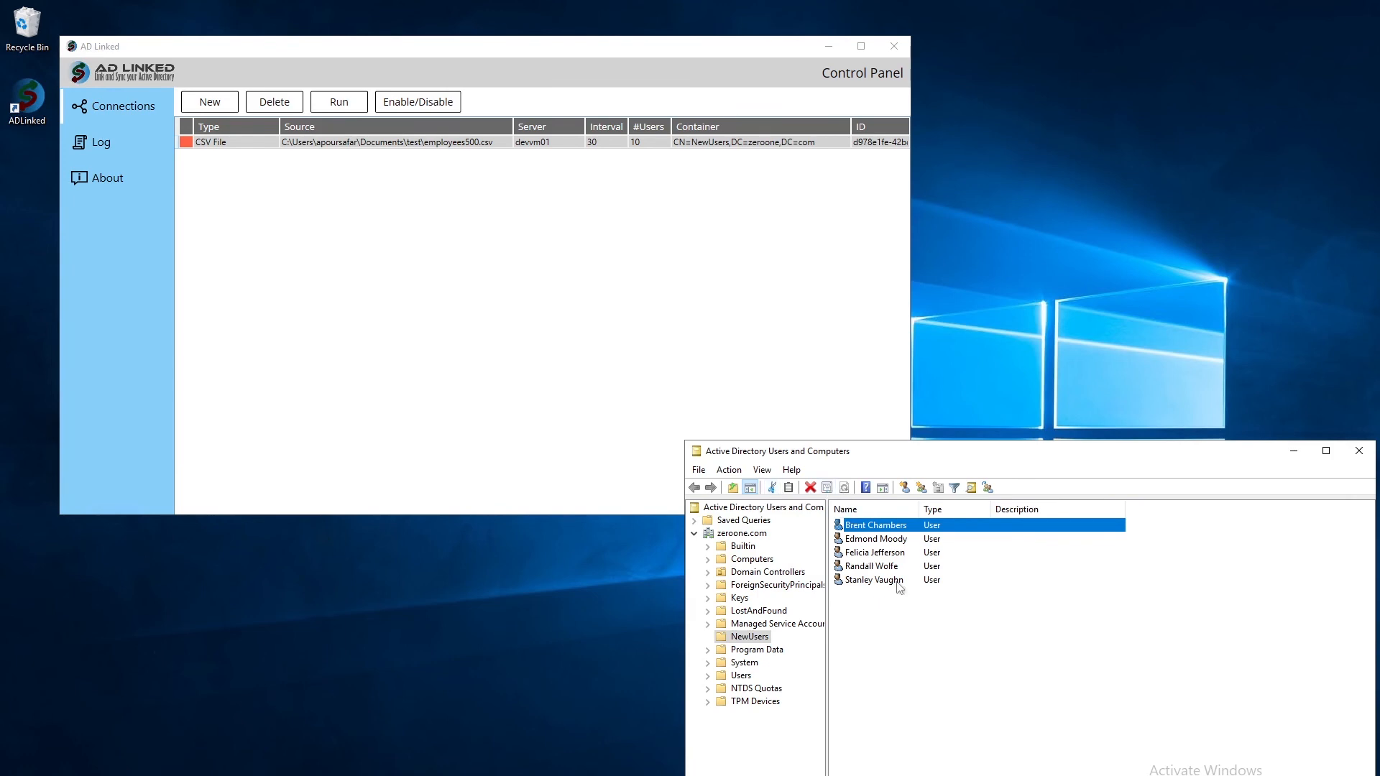
click(942, 632)
key(F5)
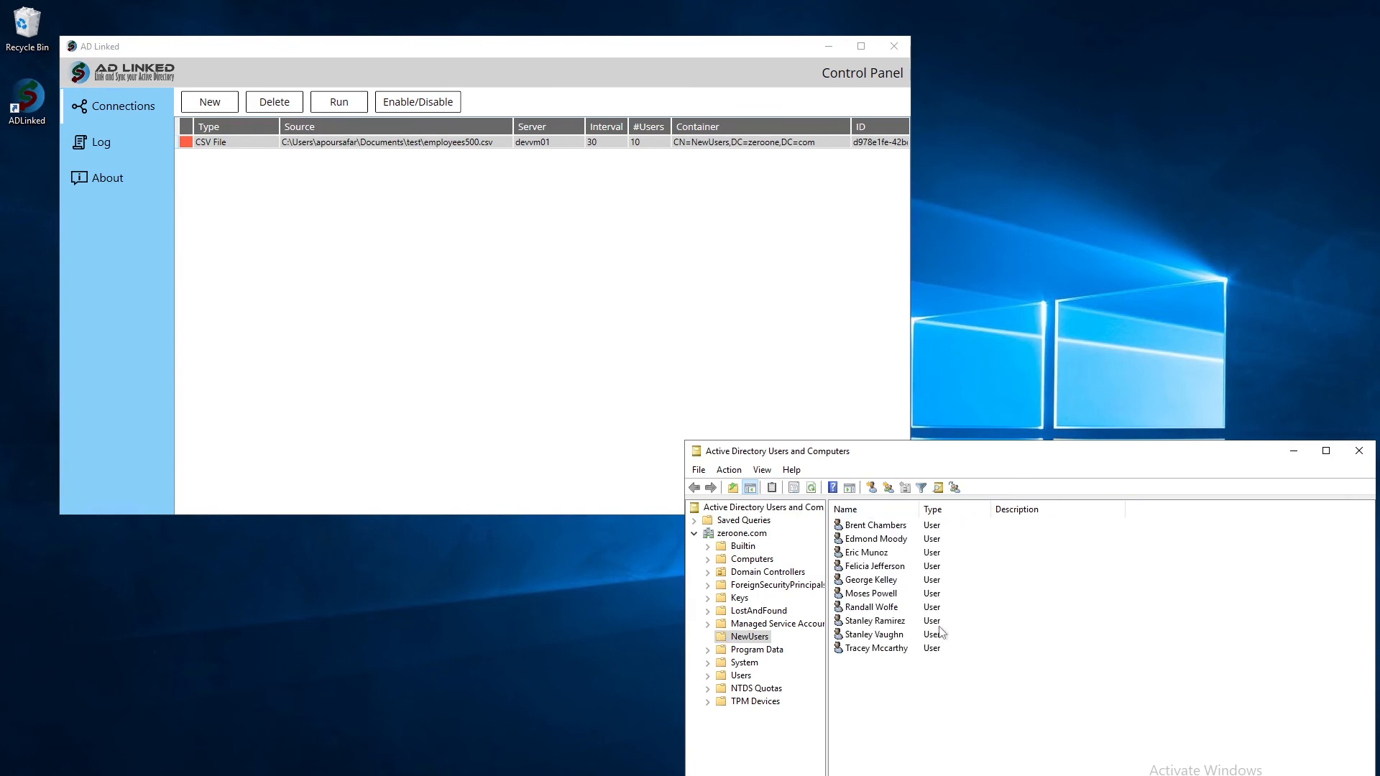
Check the updated job title in the first NewUsers account's organization properties, and close the properties.
click(853, 528)
double_click(853, 528)
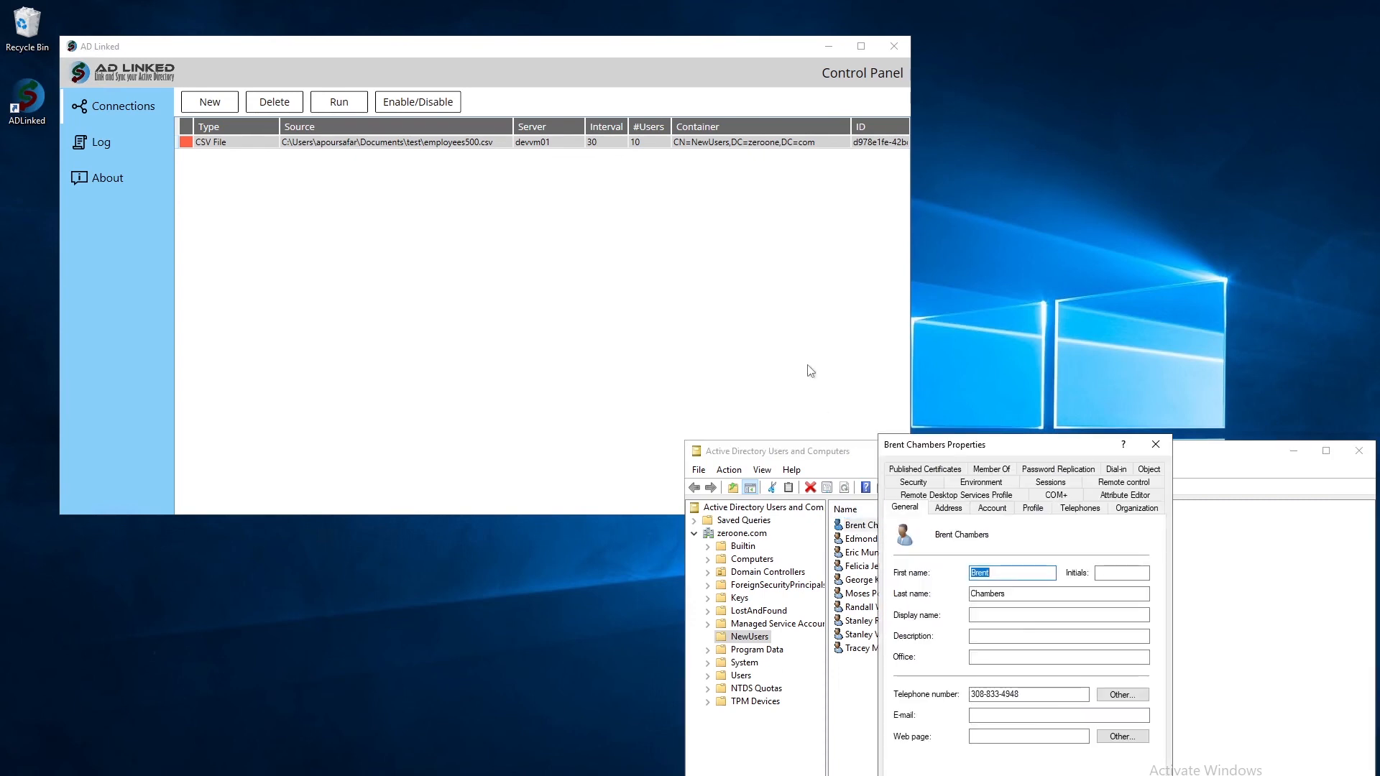
click(1120, 510)
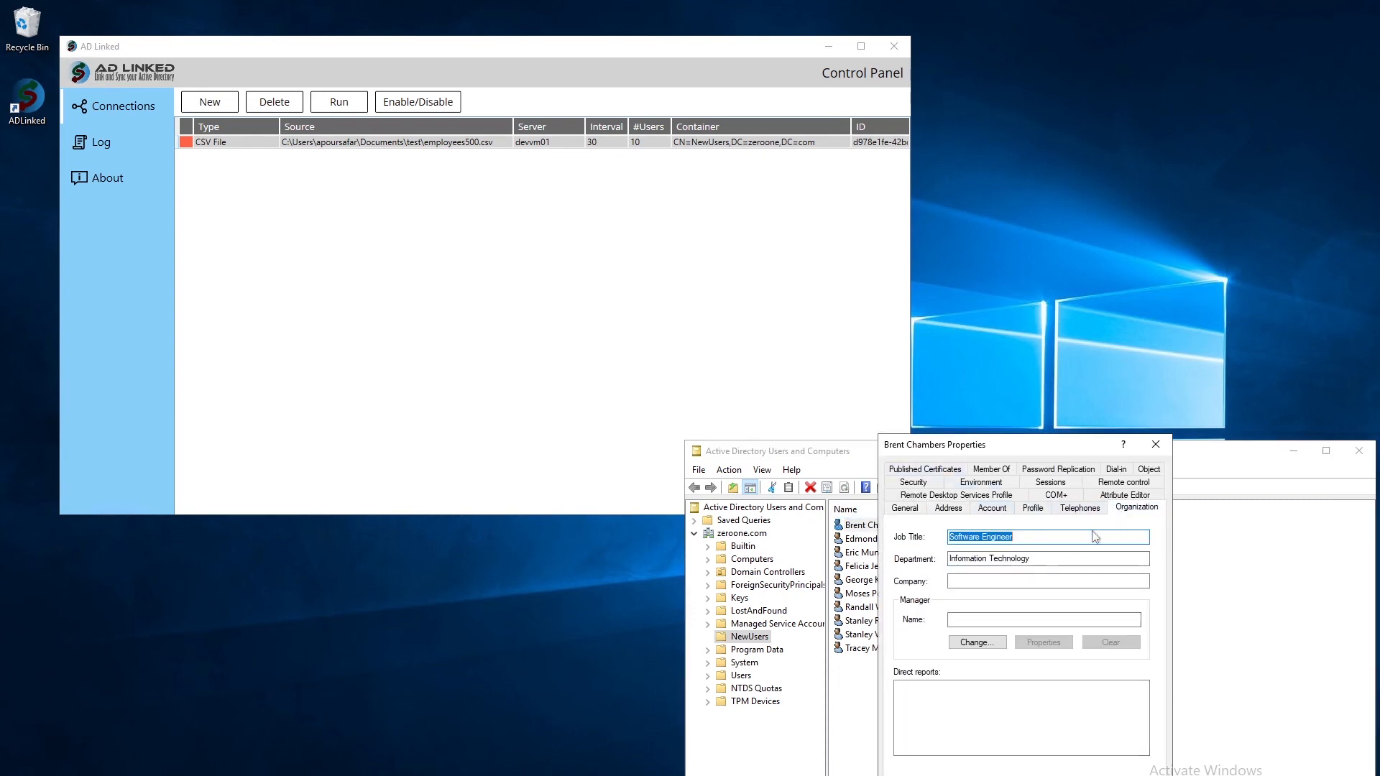
click(1024, 537)
key(Return)
Return to the AD Linked control panel and open the log to review the connection runs.
click(124, 136)
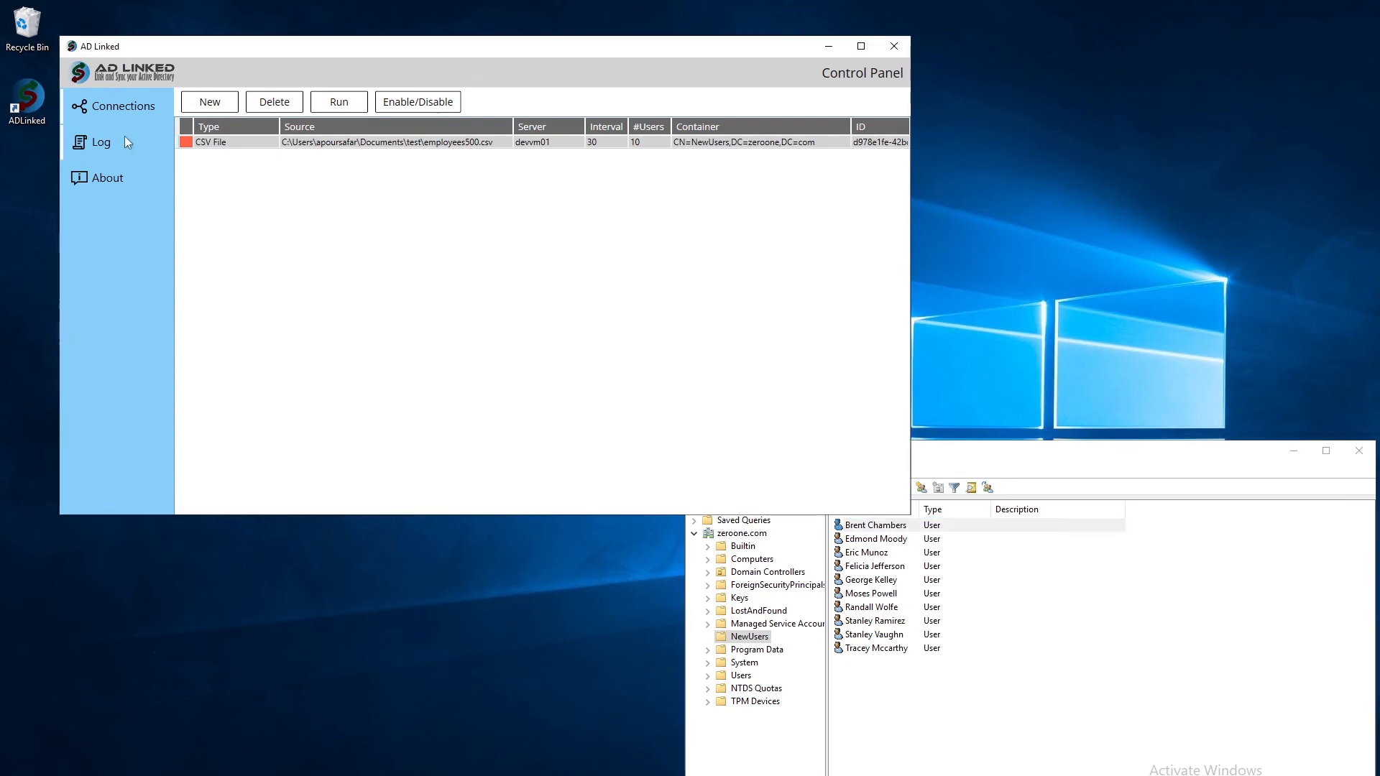
click(97, 142)
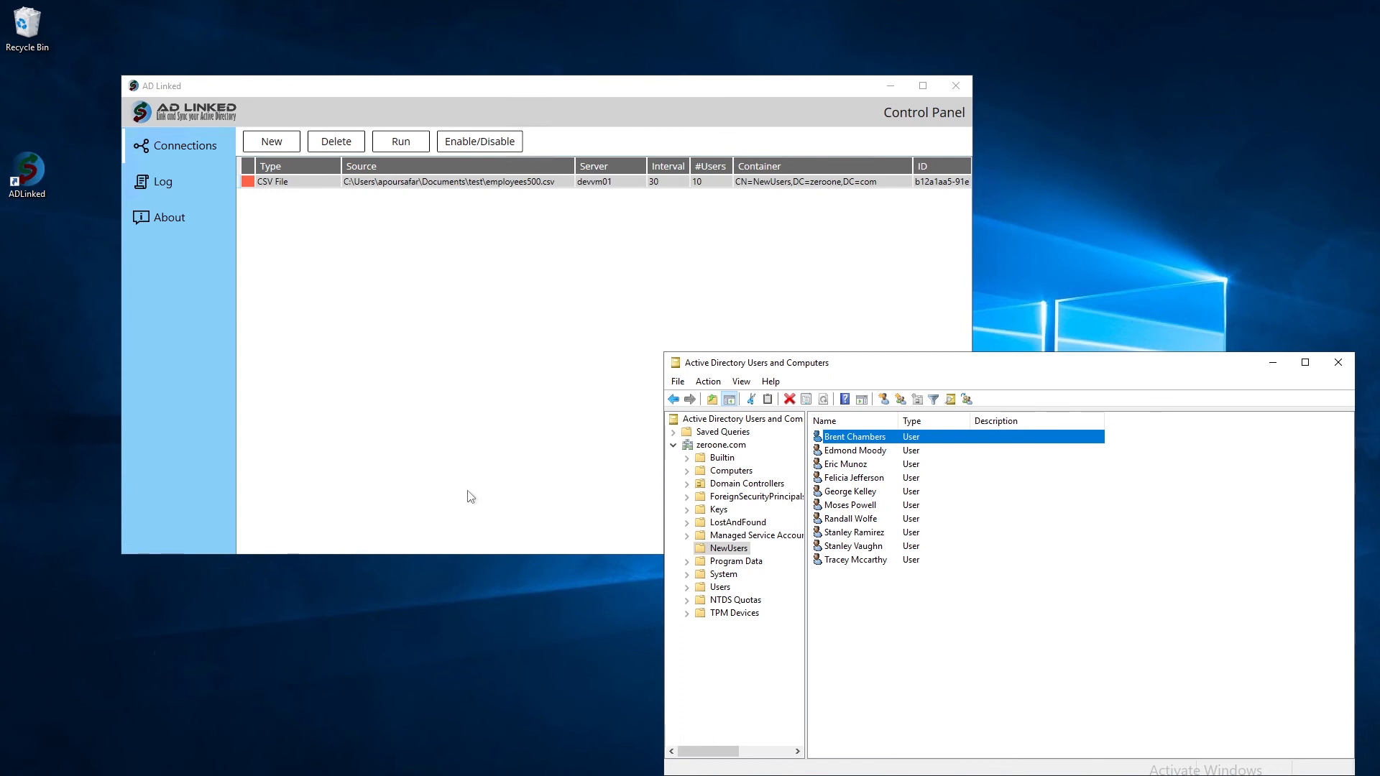
Set the CSV connection's number of users to process to 0, disable users whose Status is Terminated, and save without restarting the service.
double_click(409, 182)
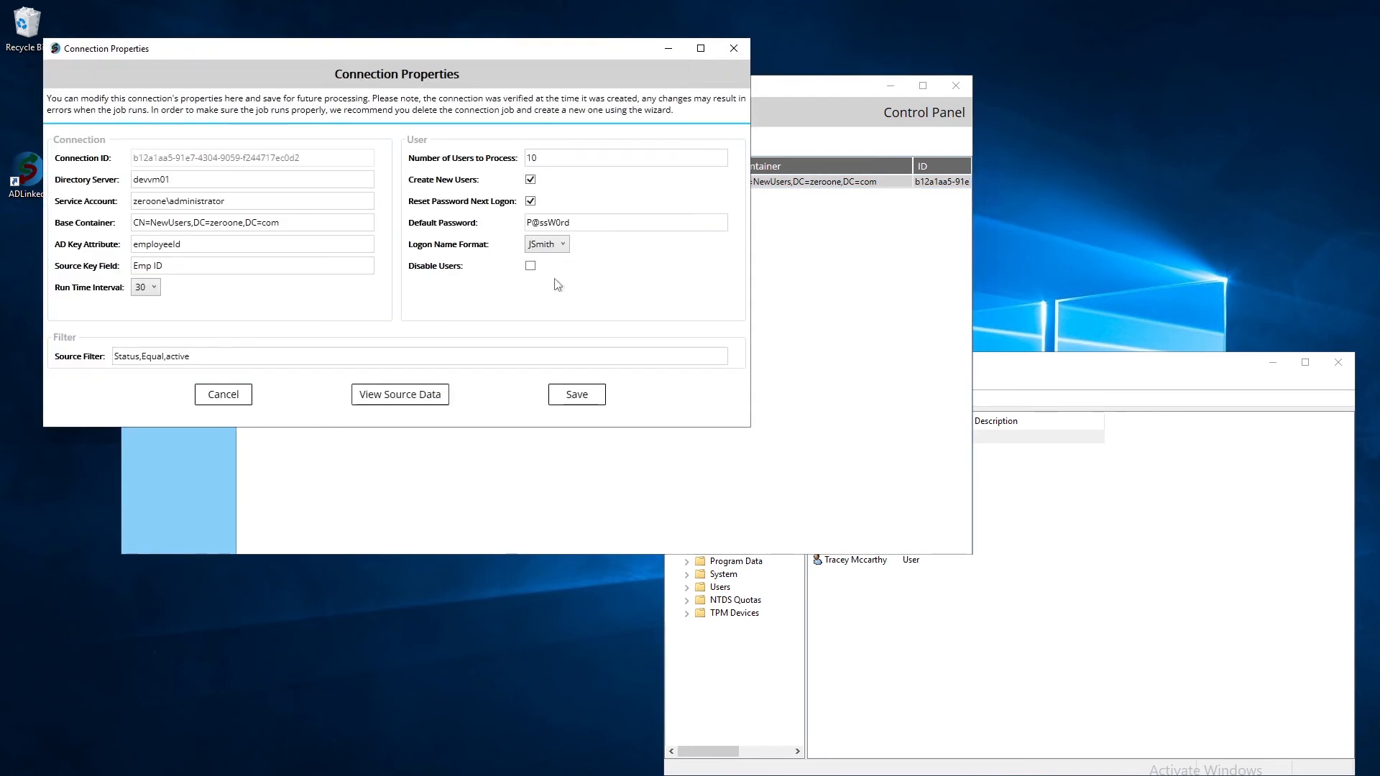
drag(539, 158, 505, 161)
text(0)
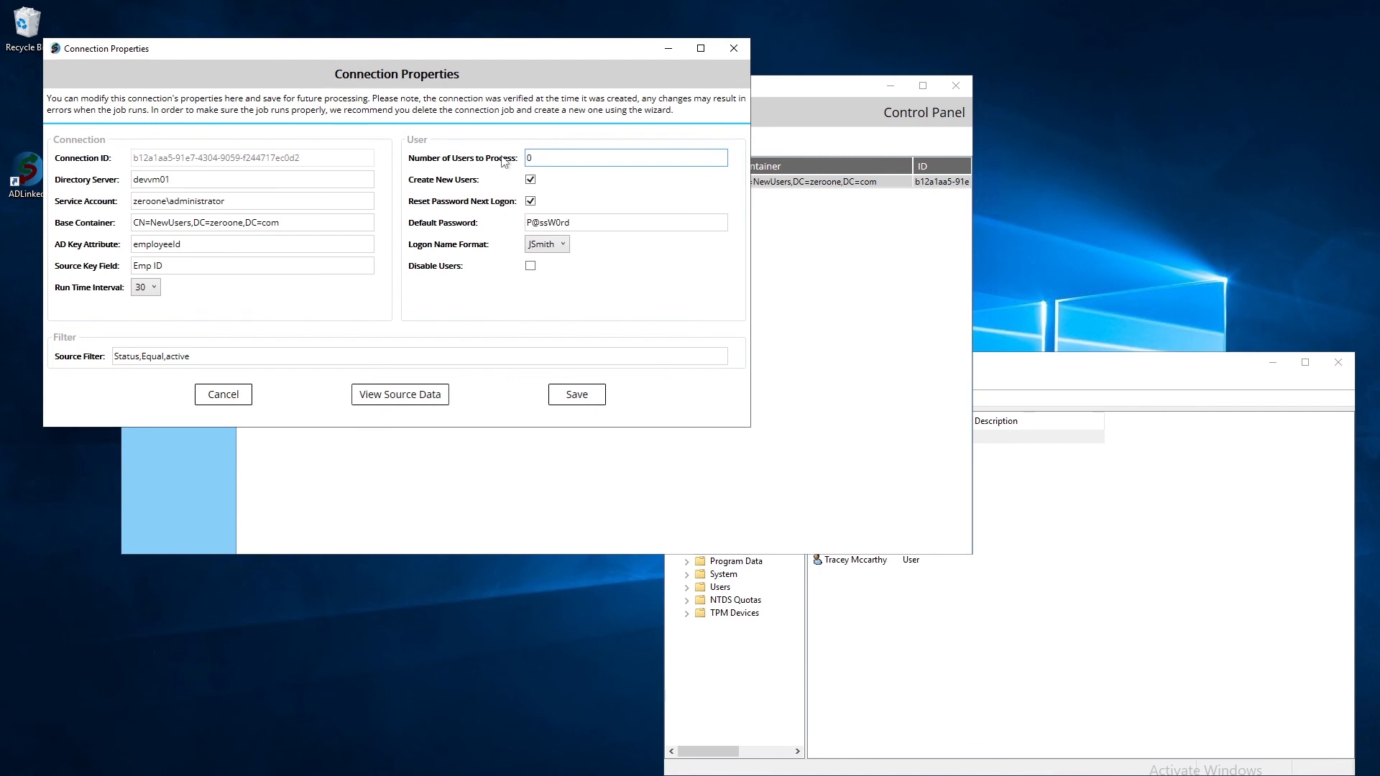
click(531, 265)
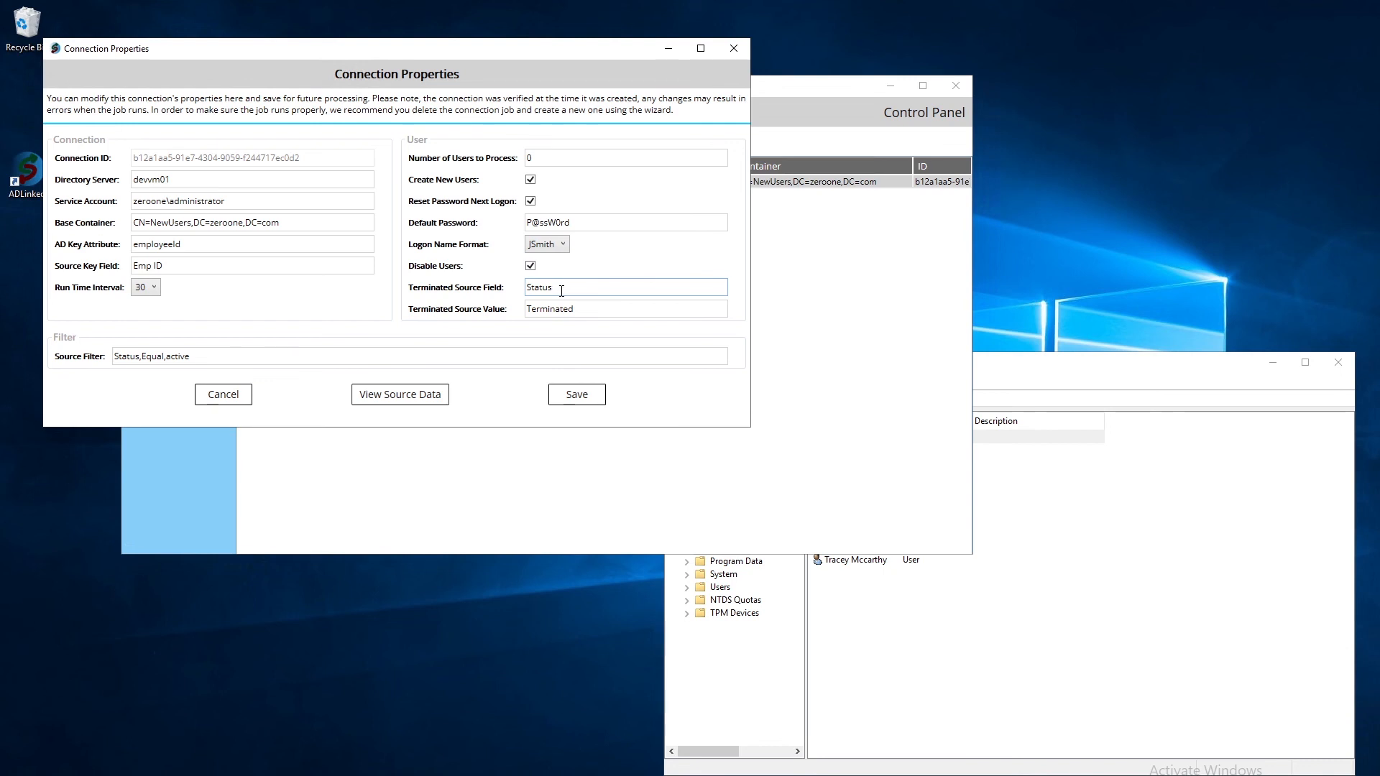
click(572, 396)
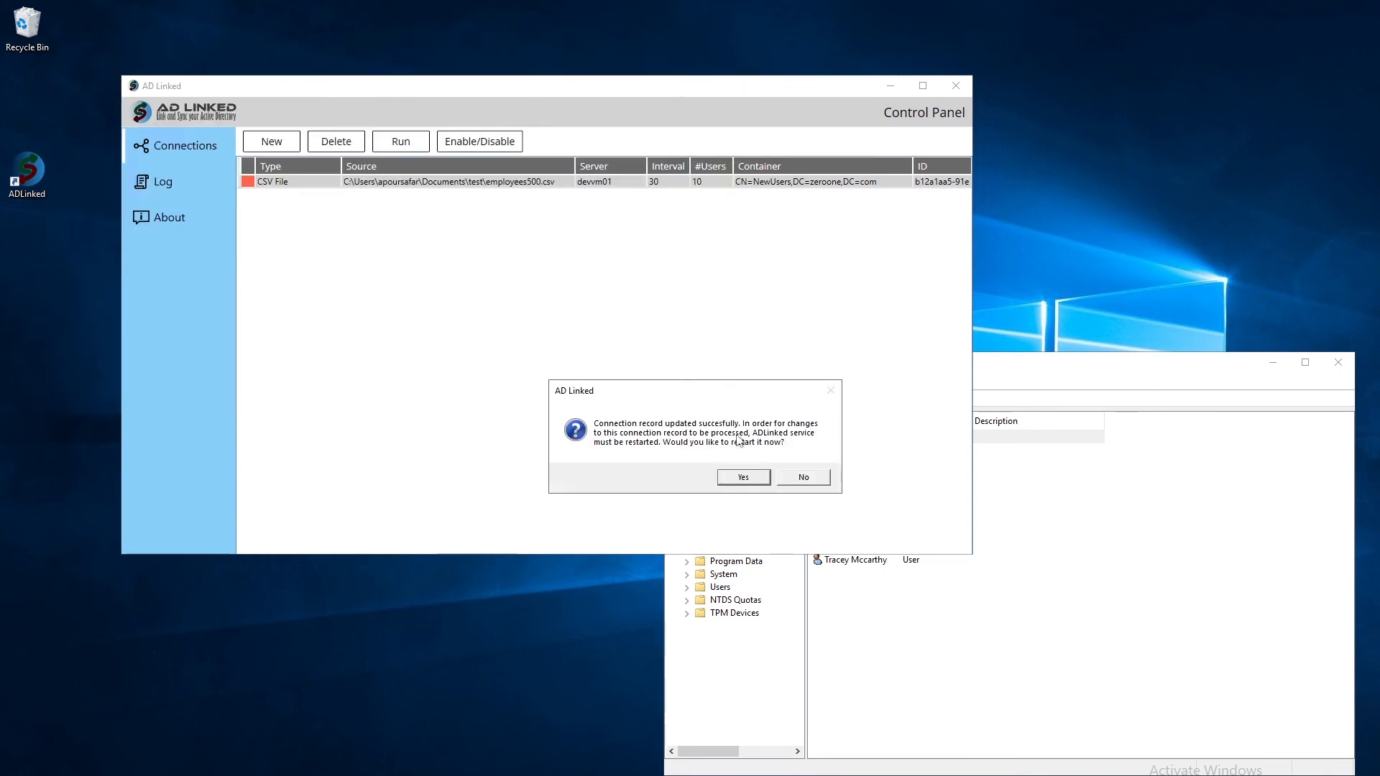
click(803, 477)
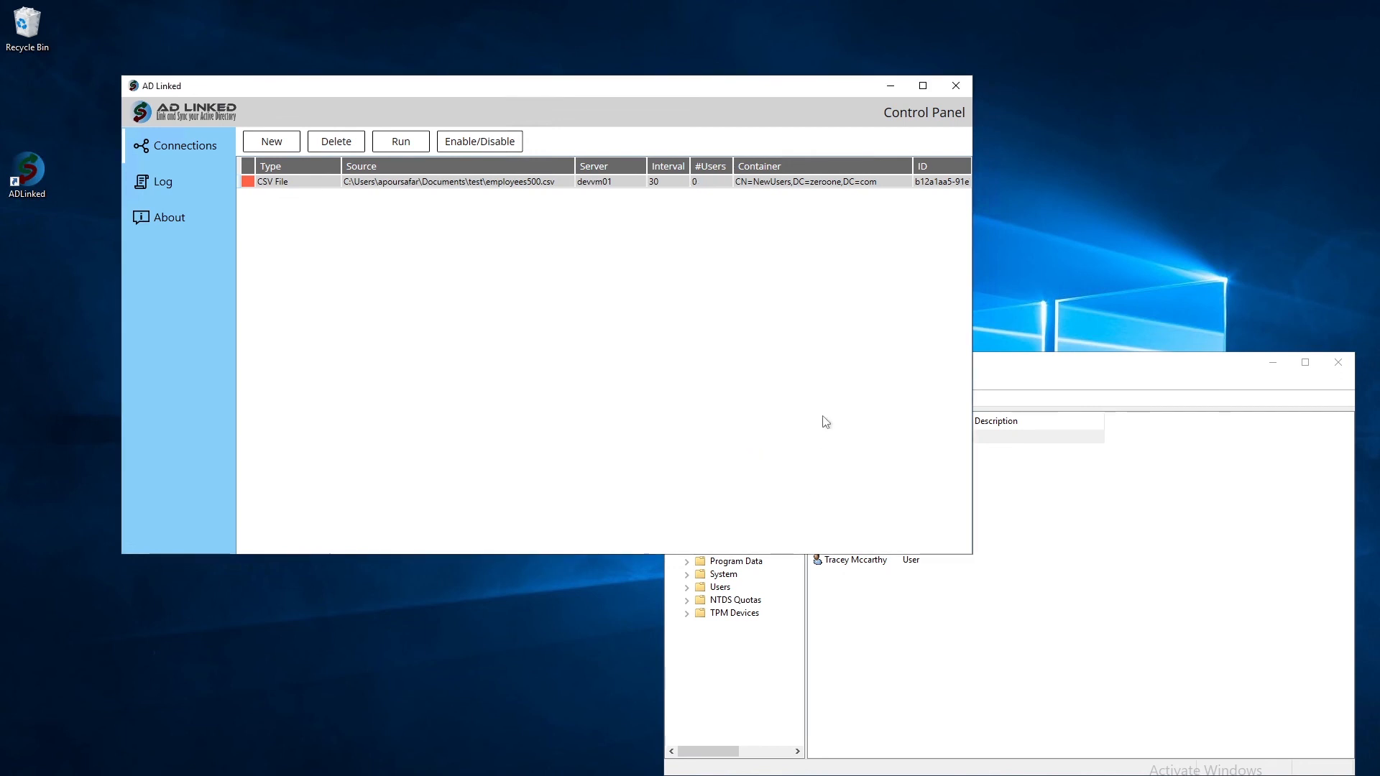
Enable the CSV File connection and restart the ADLinked service to apply the change.
click(480, 140)
click(691, 476)
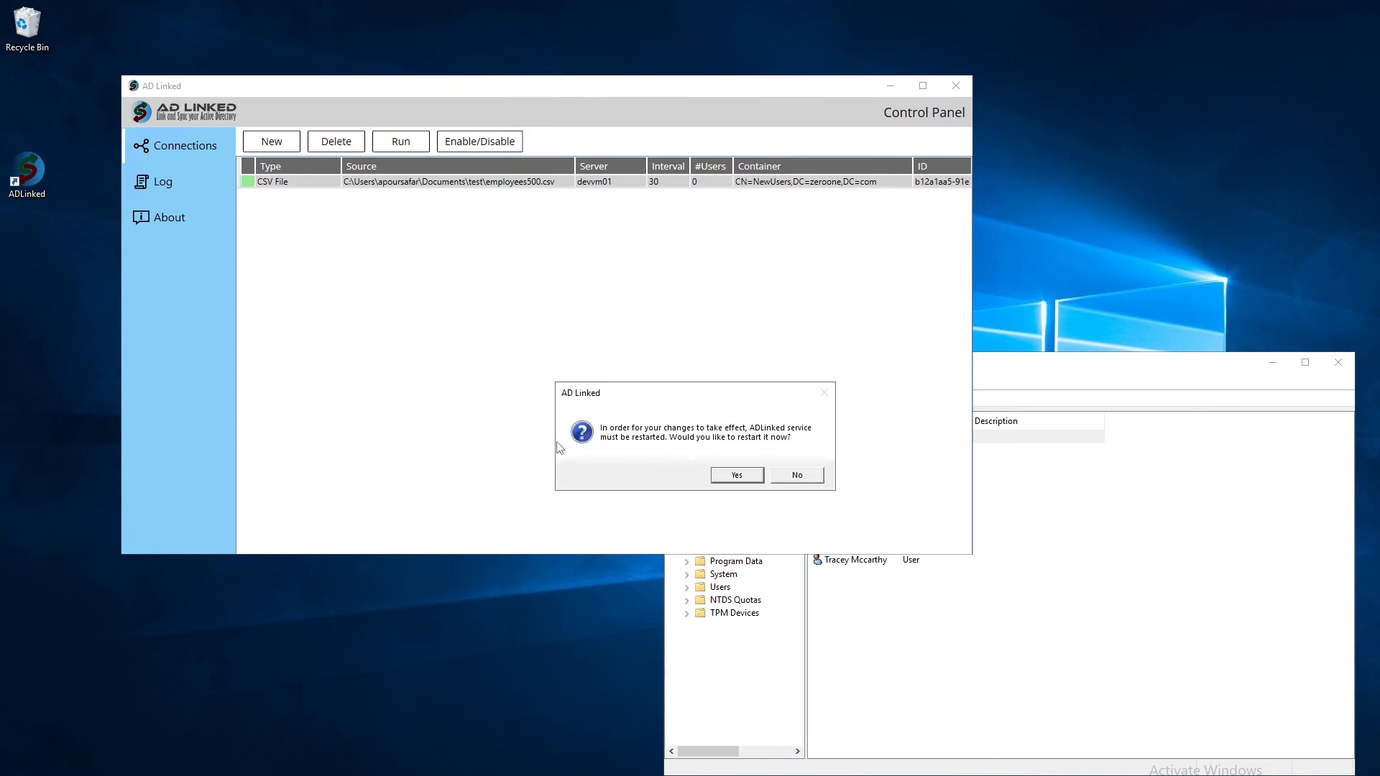
click(734, 475)
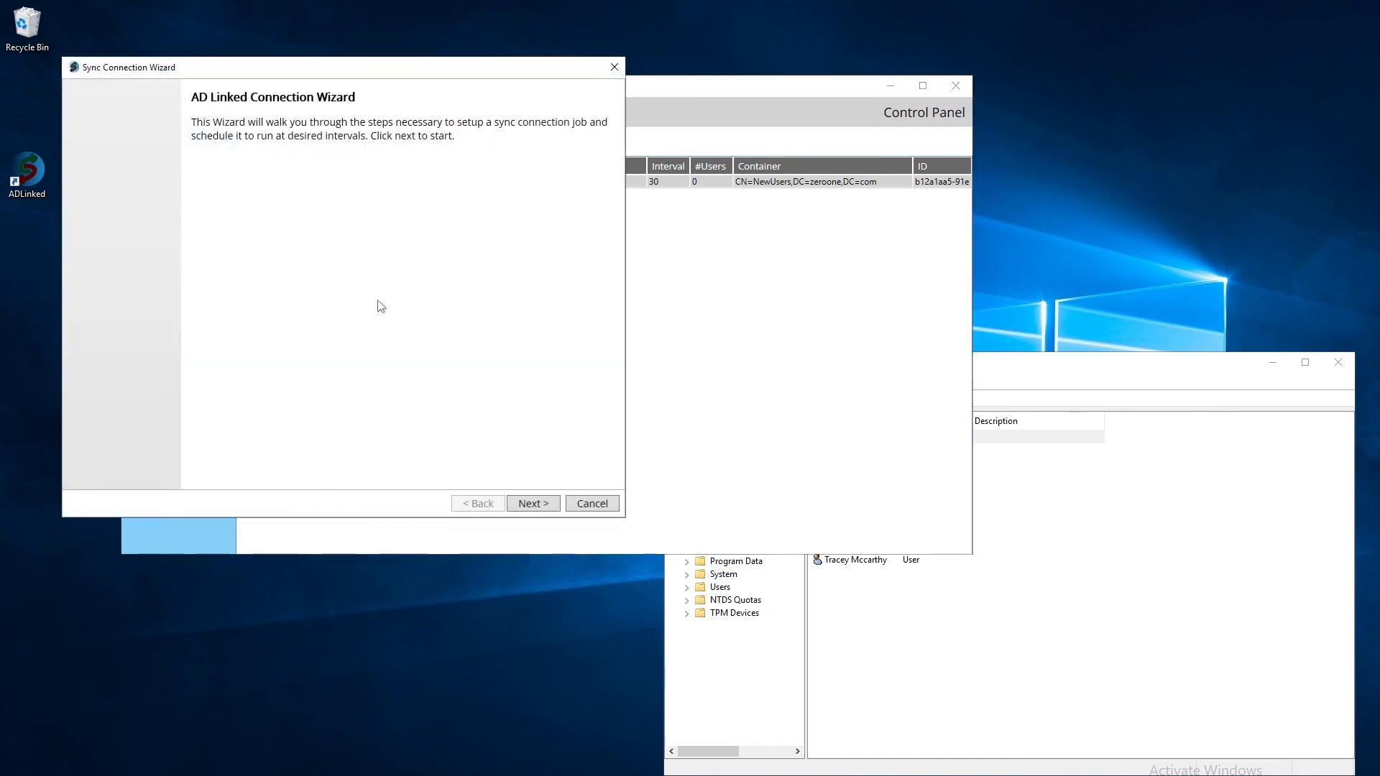
Go to the connection source page of the new sync connection wizard and show the available source types.
click(533, 503)
click(261, 149)
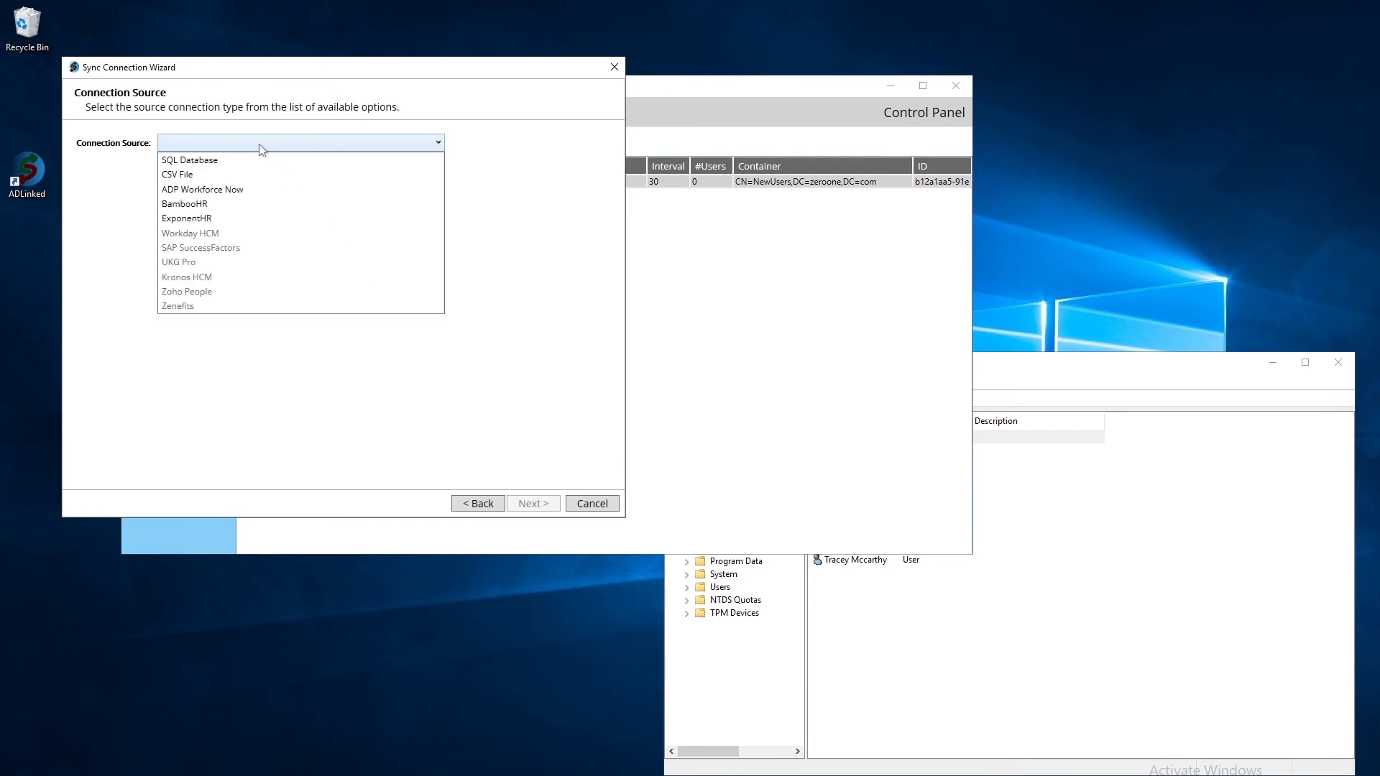